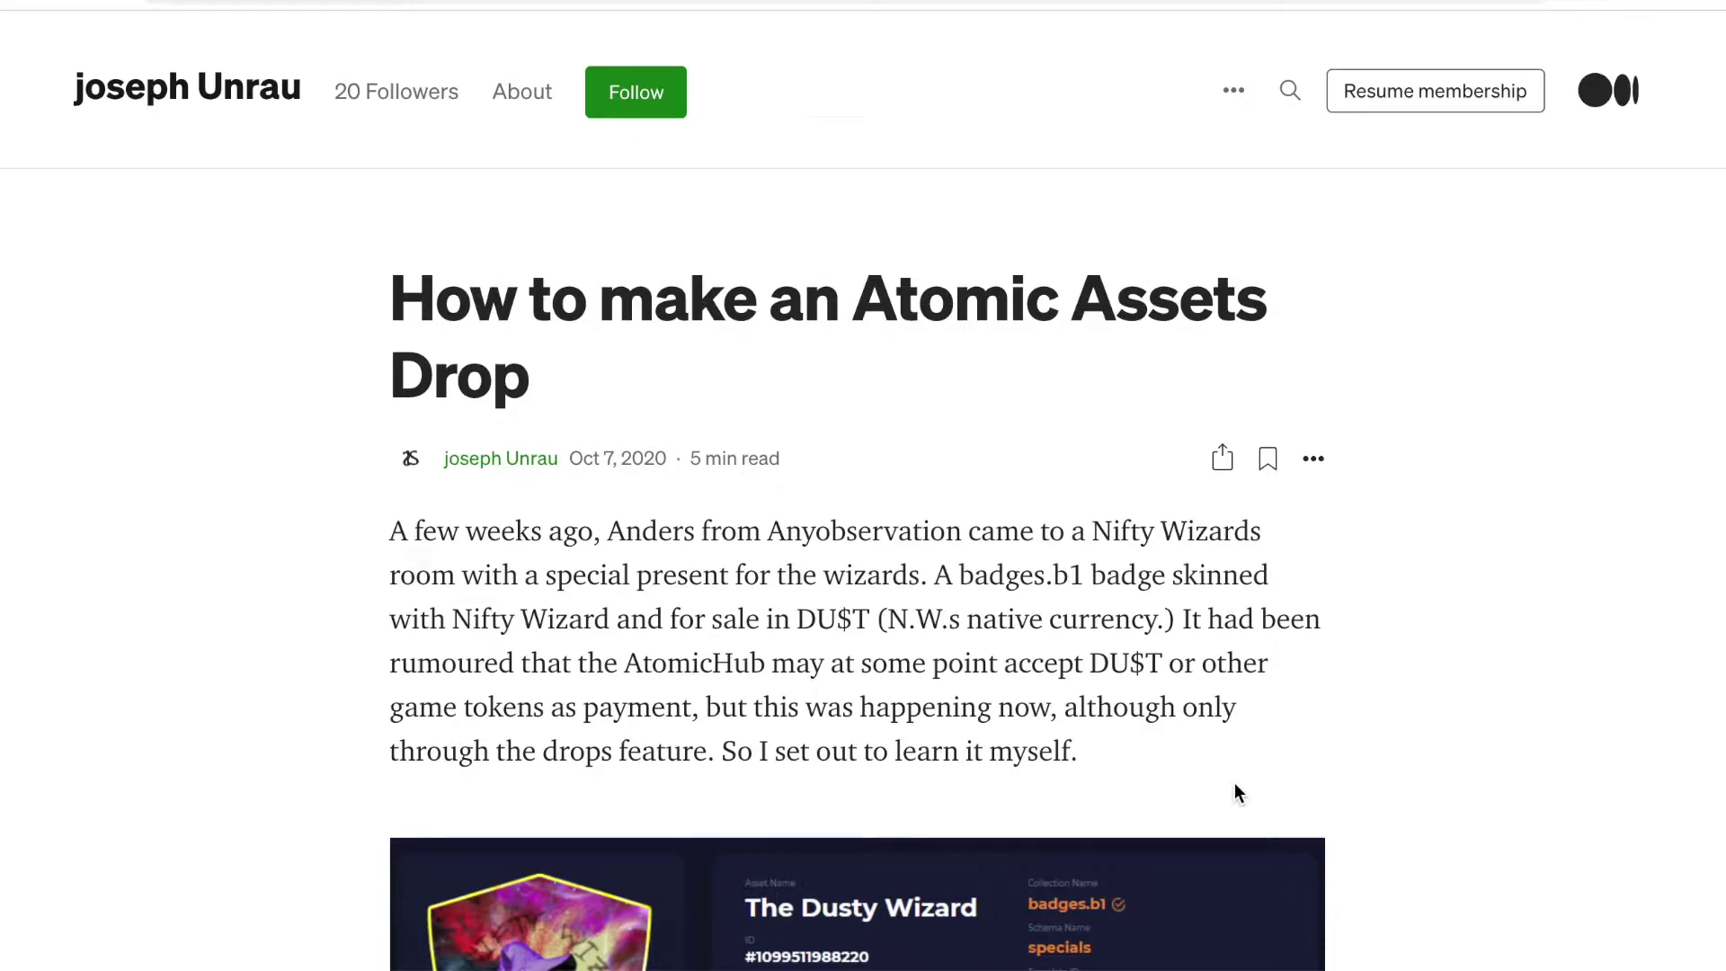
Step: Scroll the Atomic Assets drop tutorial down to Step 1 and Step 2's Edit Collection screenshot
mouse_move(1668, 944)
scroll(1557, 892, "down", 1)
scroll(1563, 884, "down", 1)
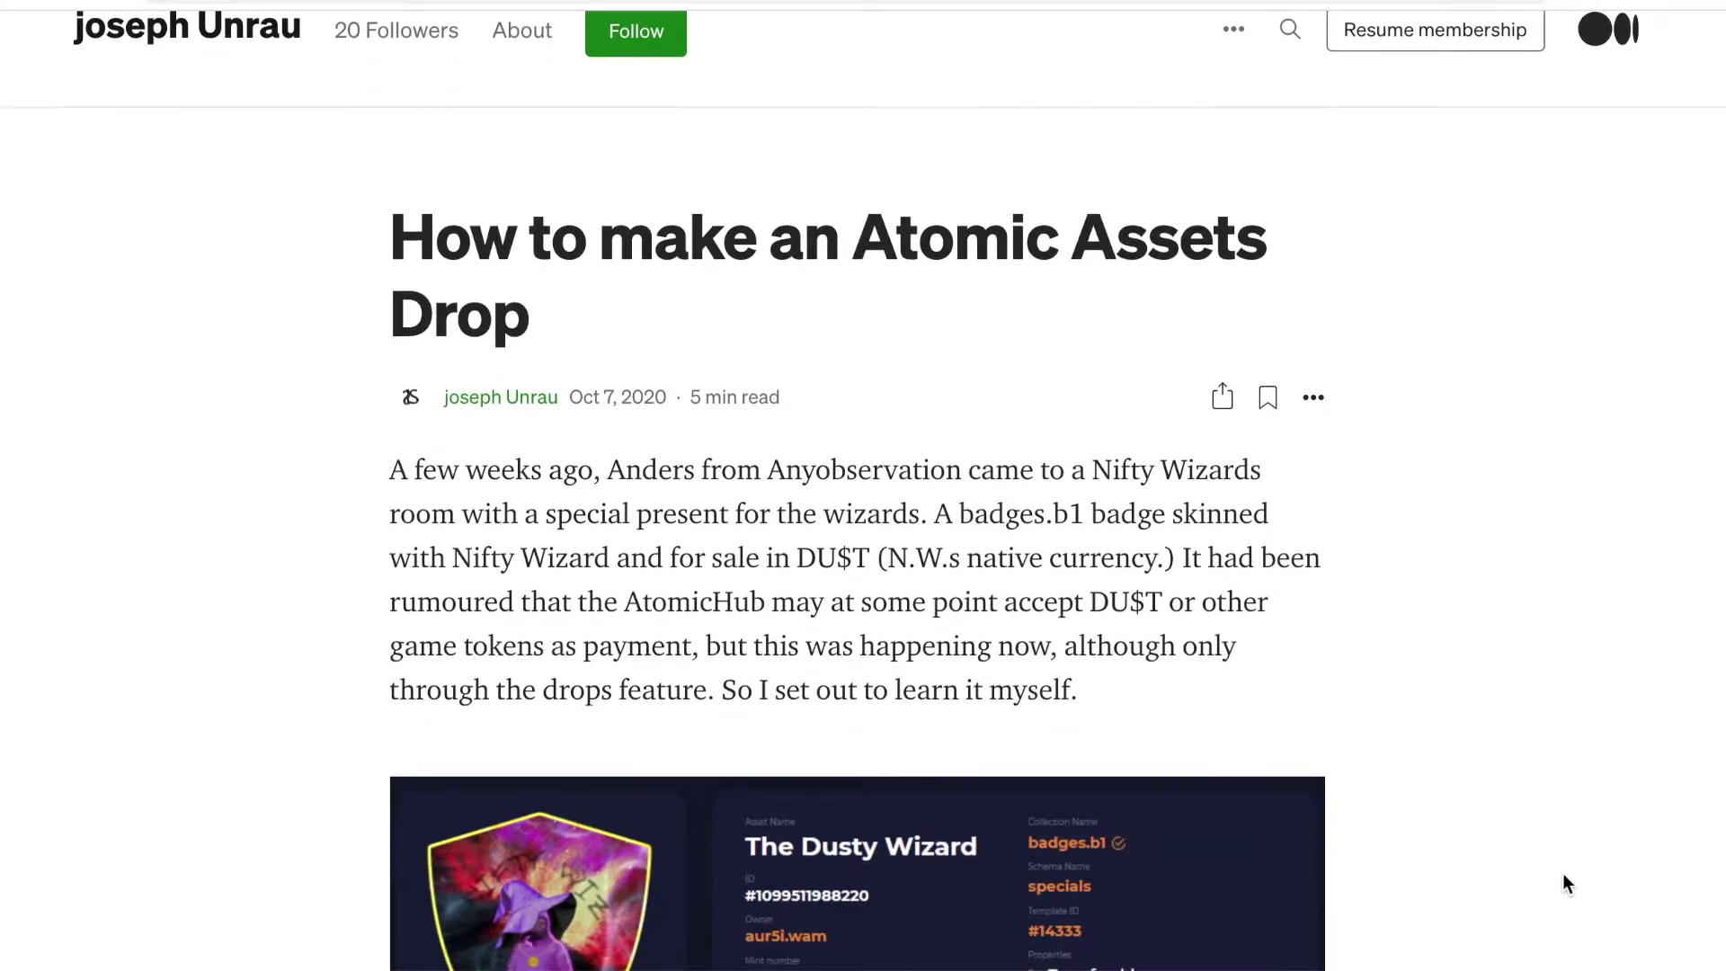
scroll(1567, 881, "down", 2)
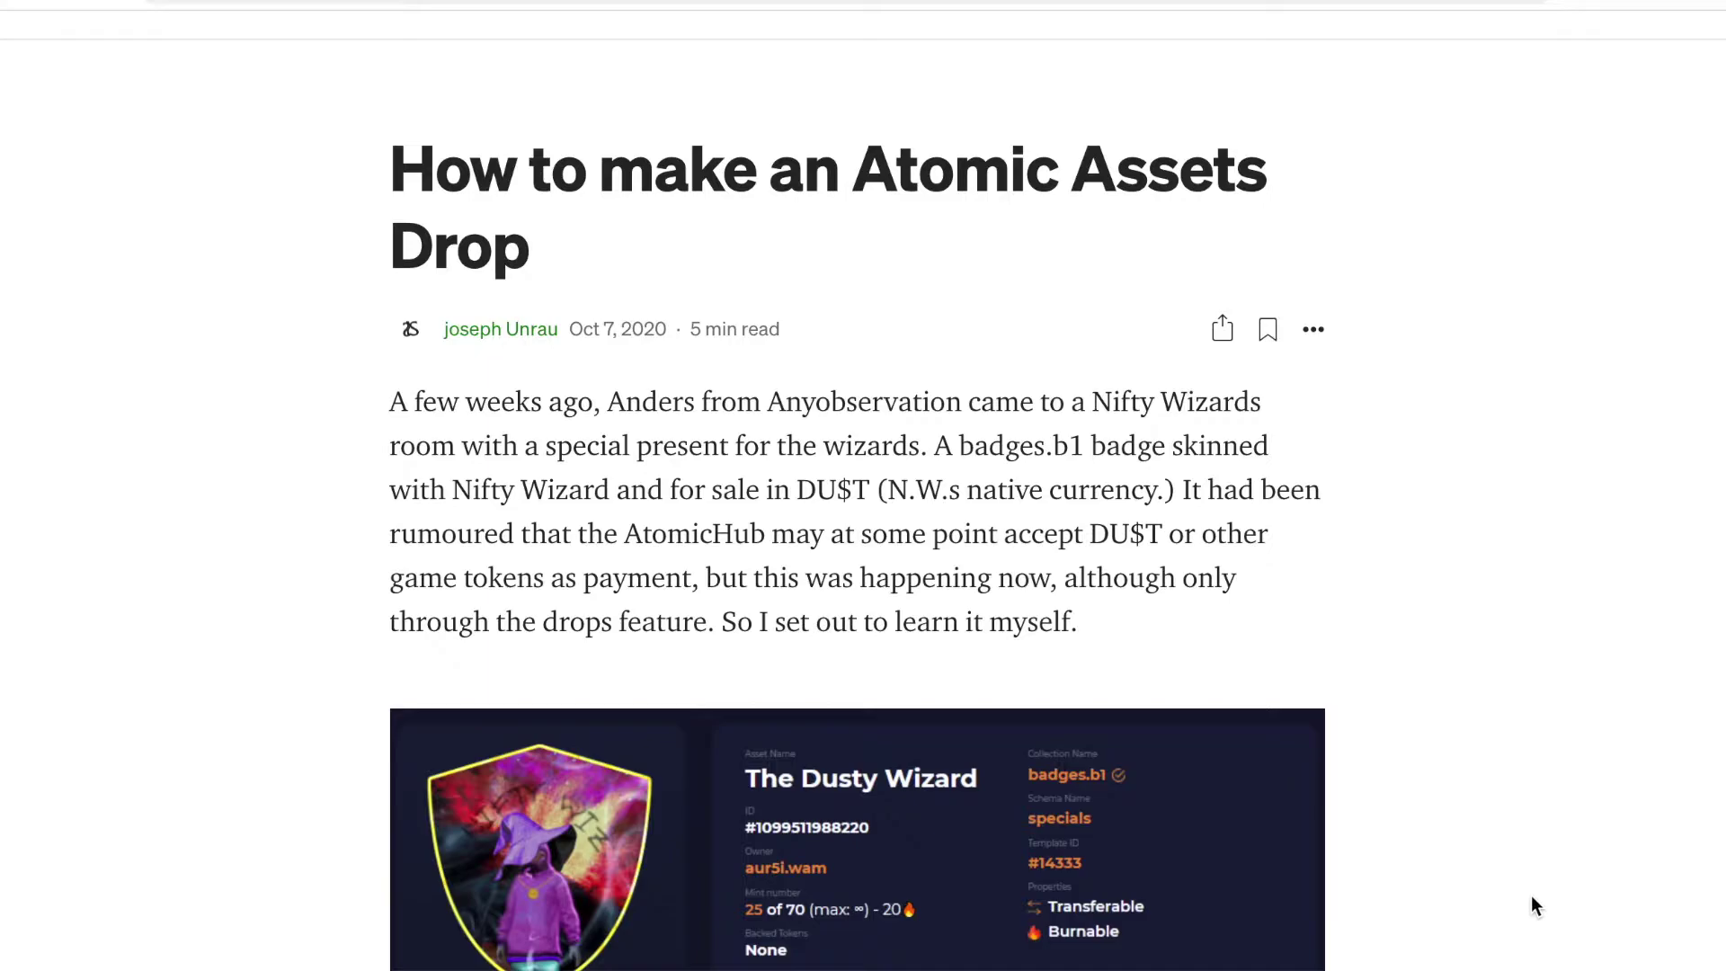
scroll(1530, 900, "down", 1)
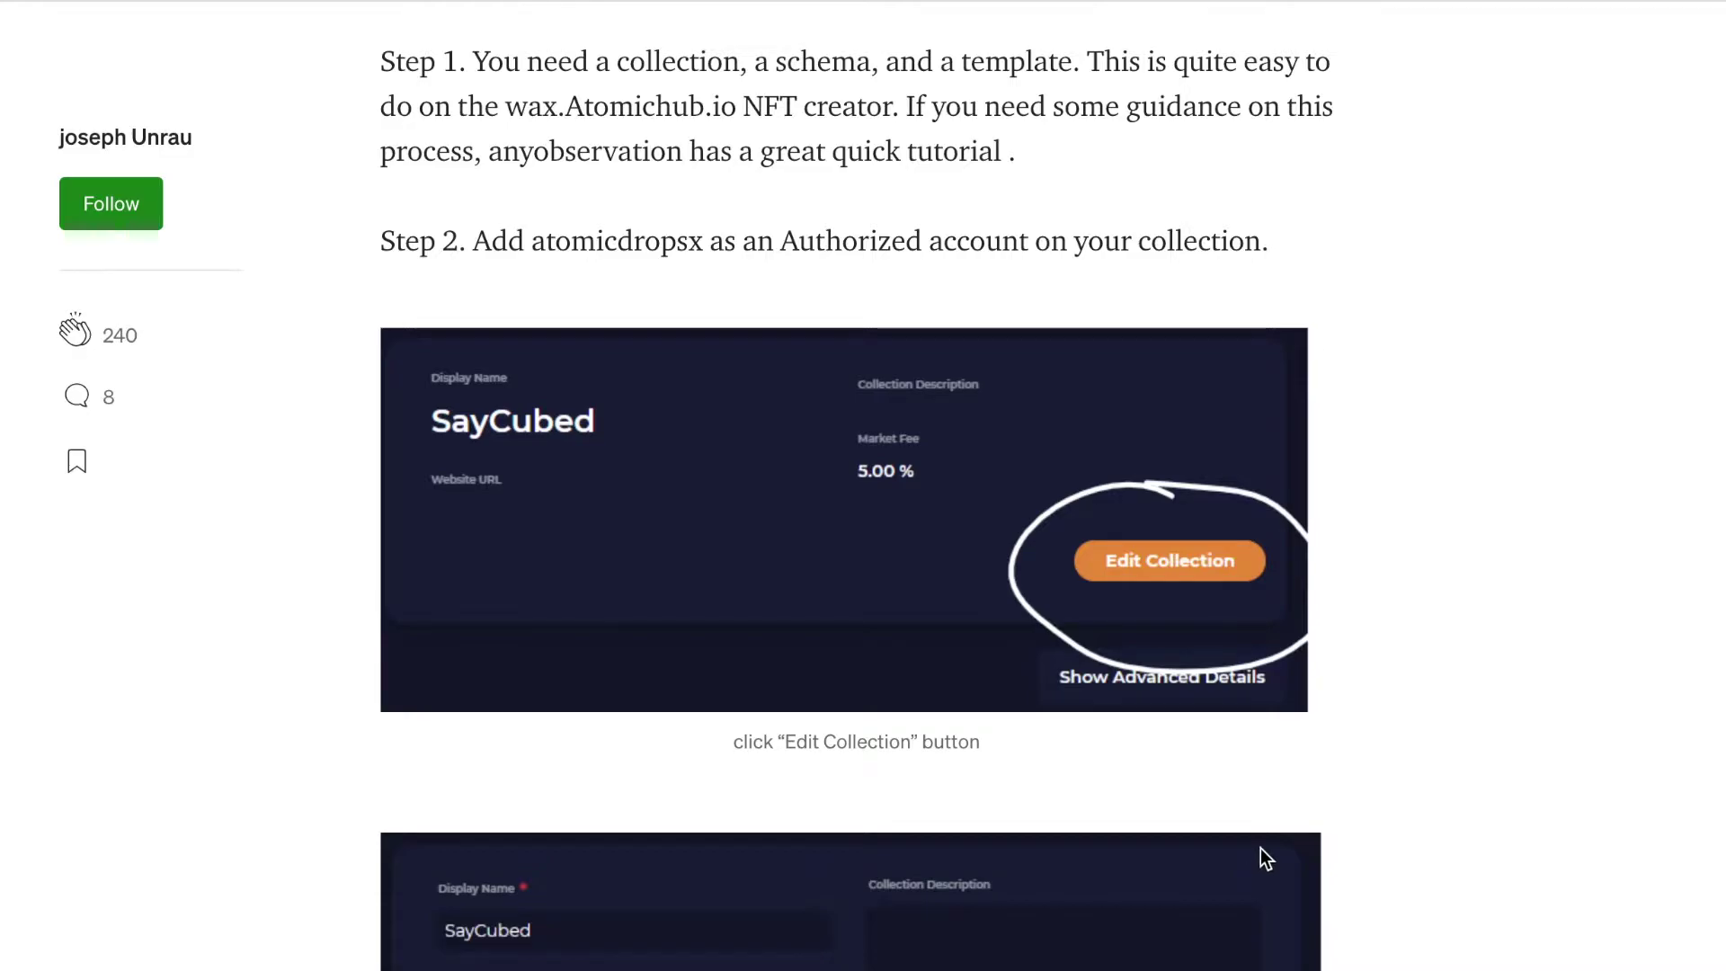
Step: Leave the tutorial for the AtomicHub creator page of collection waxtest12345, 'Imagining tech'
scroll(1259, 847, "down", 2)
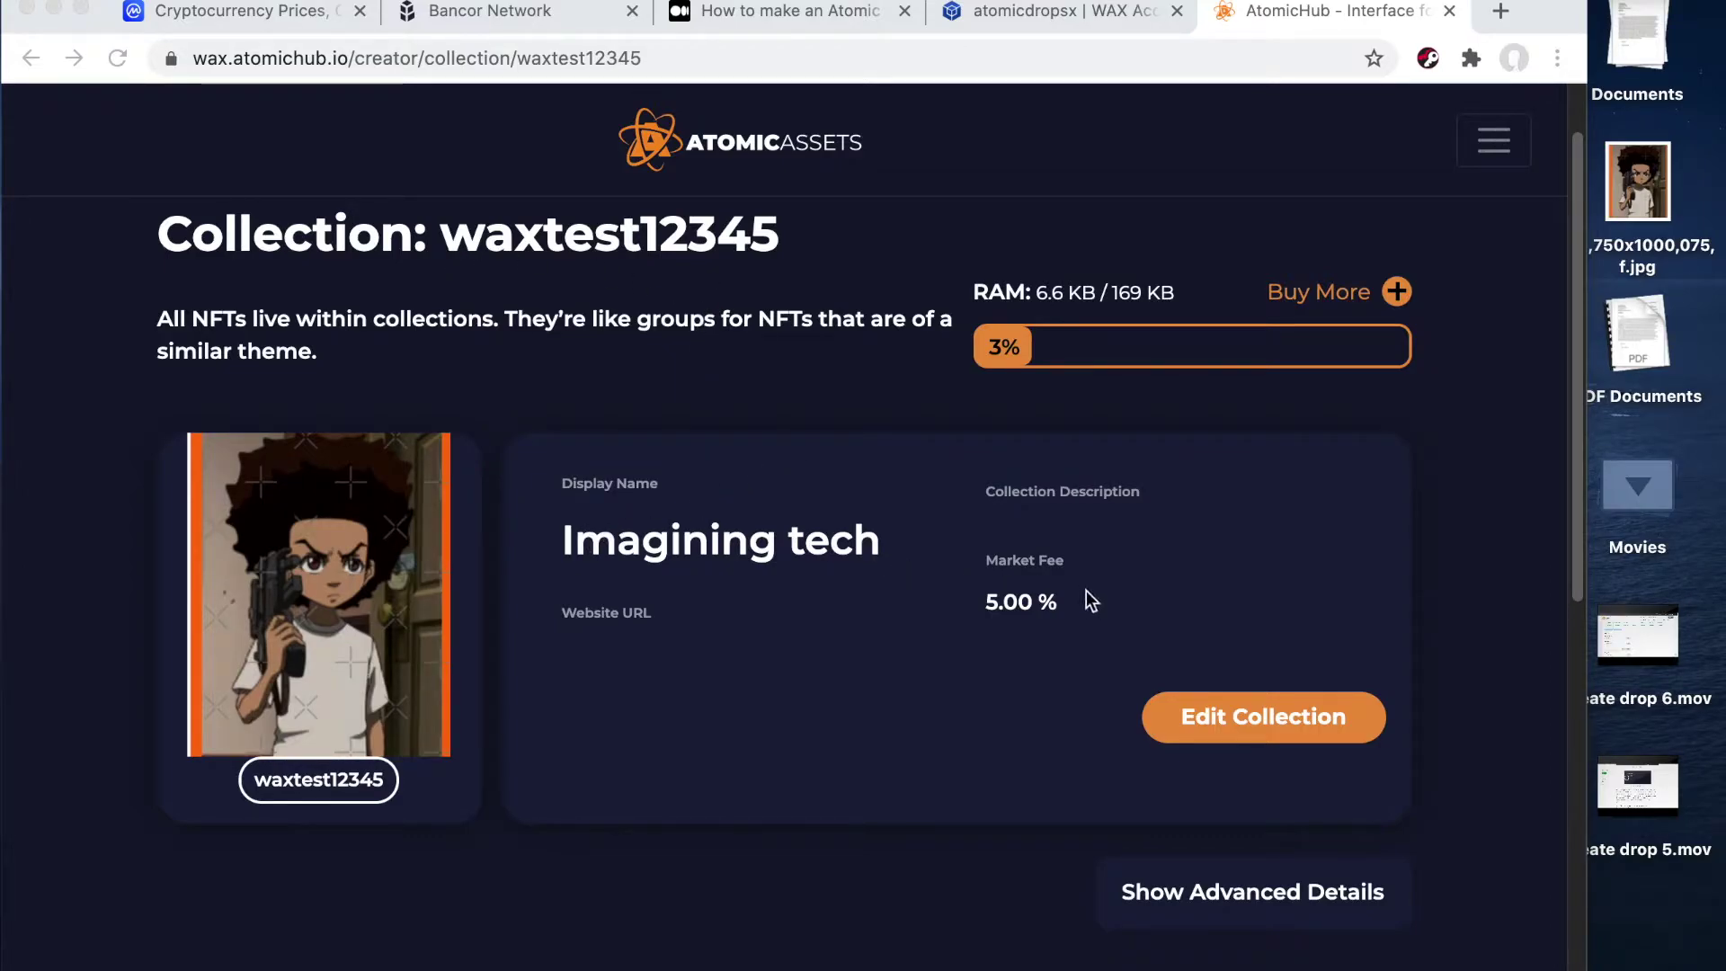
Step: Open the waxtest12345 collection's advanced details and verify atomicdropsx under Authorized Accounts
left_click(1214, 715)
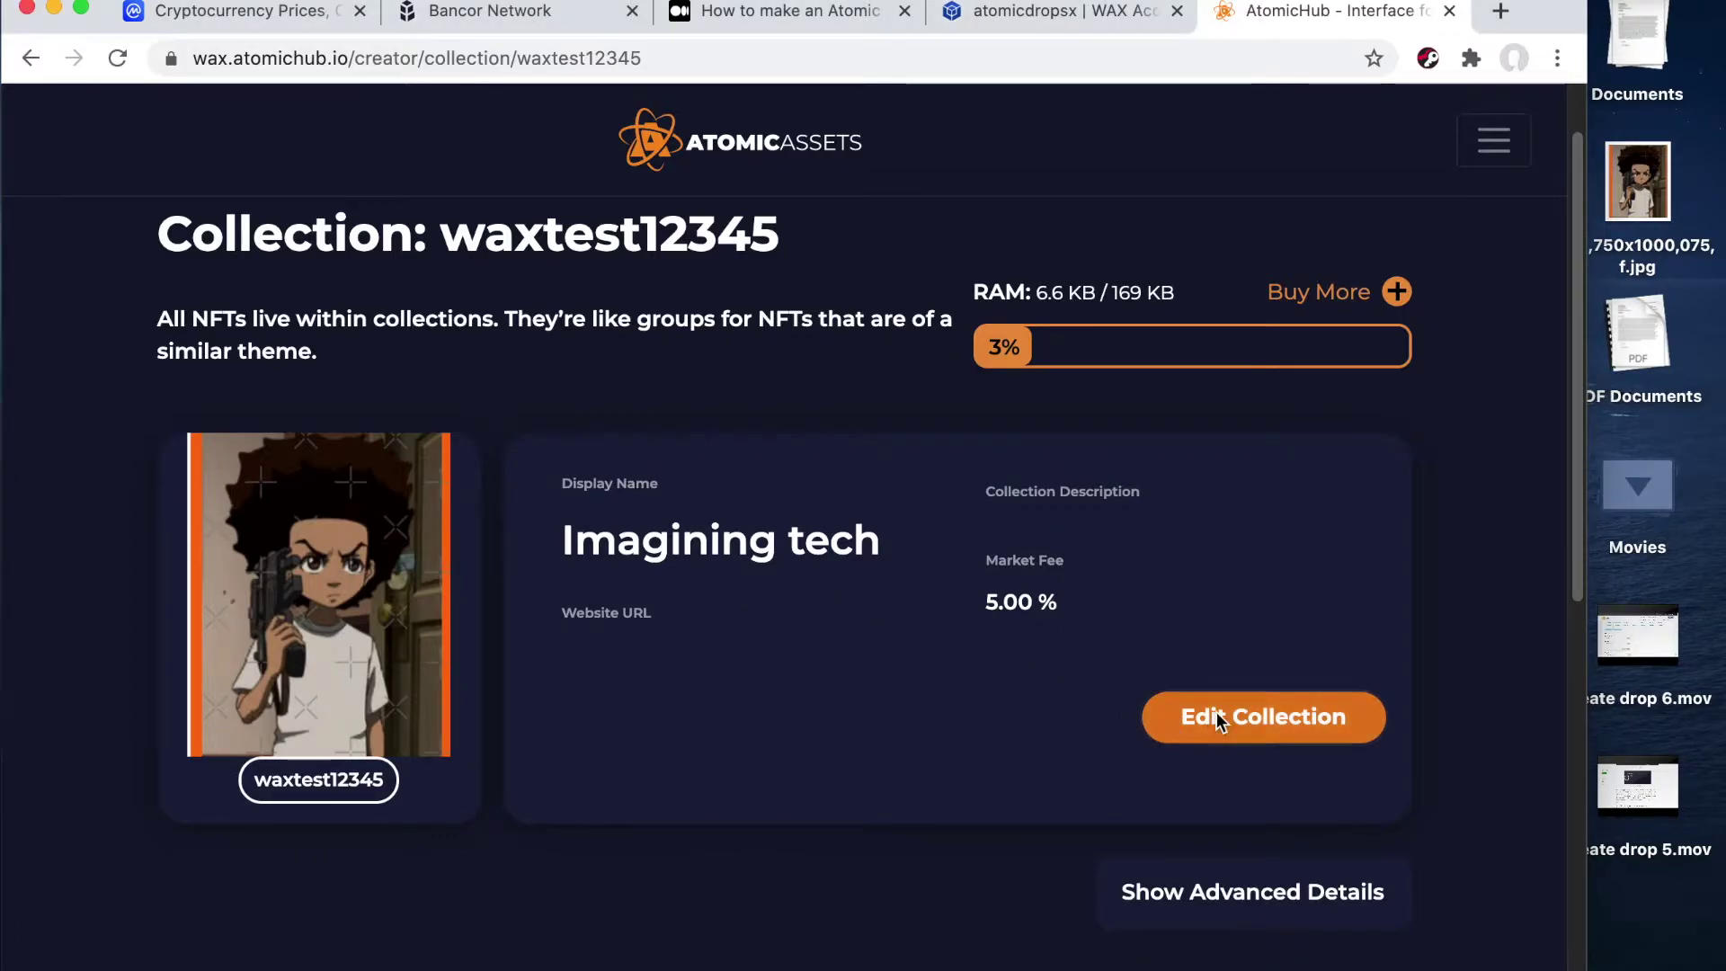
left_click(1217, 715)
scroll(1218, 715, "down", 2)
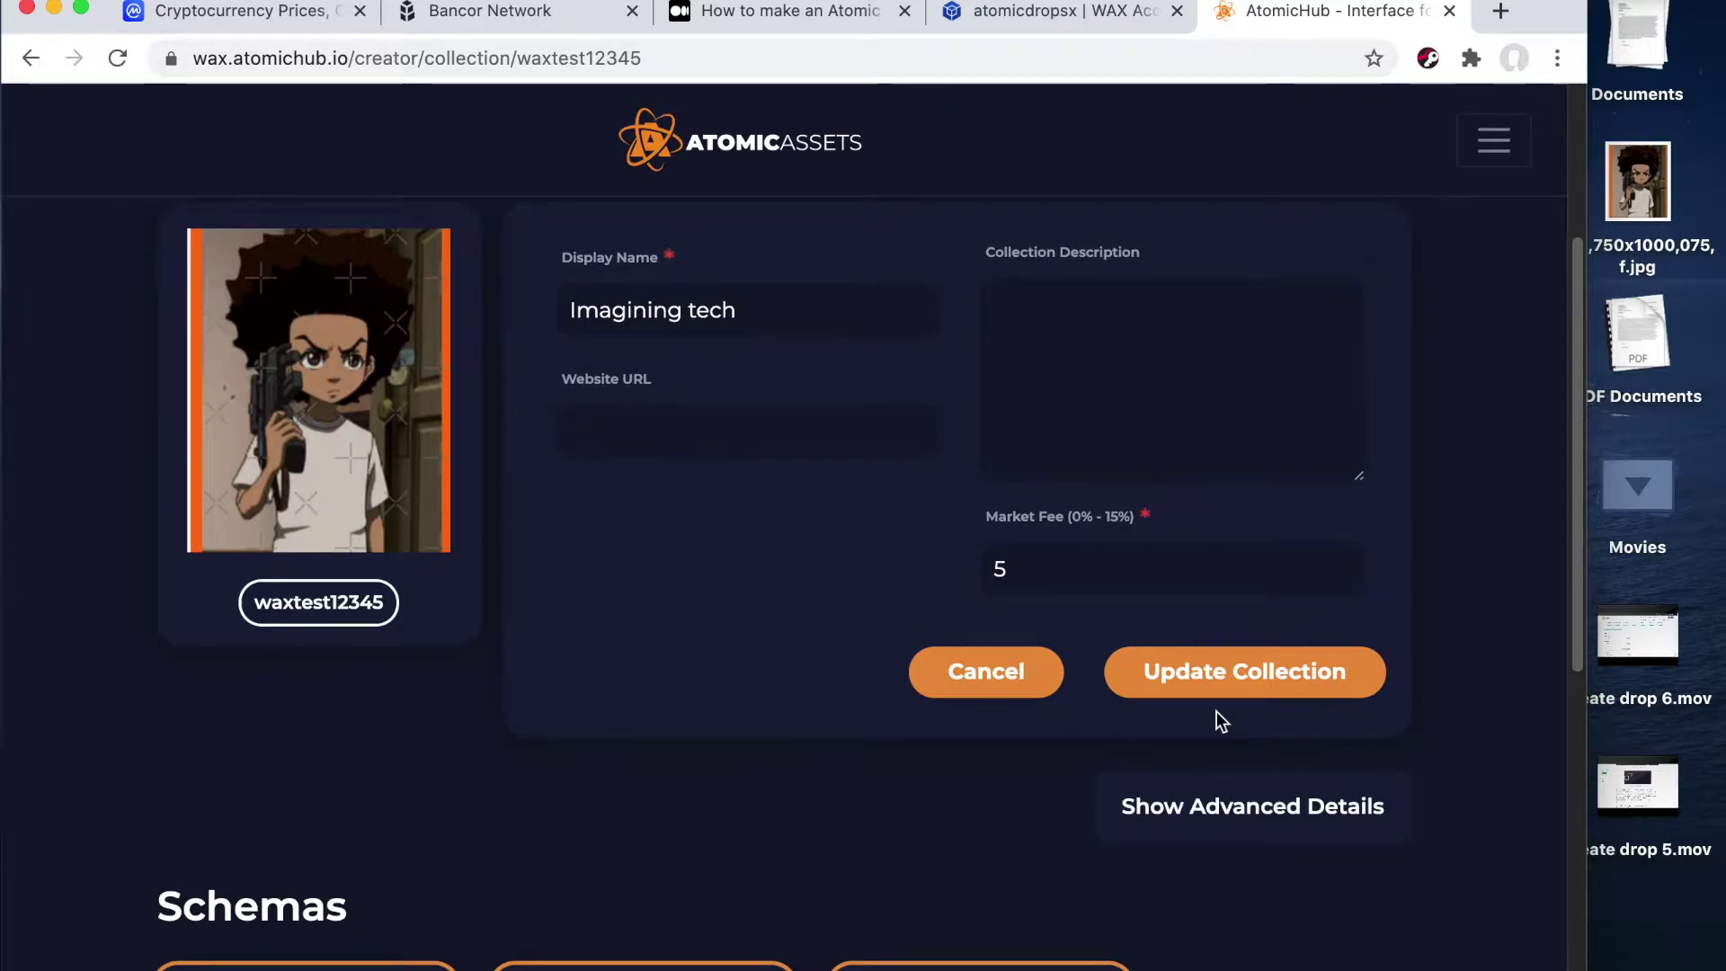
left_click(1249, 802)
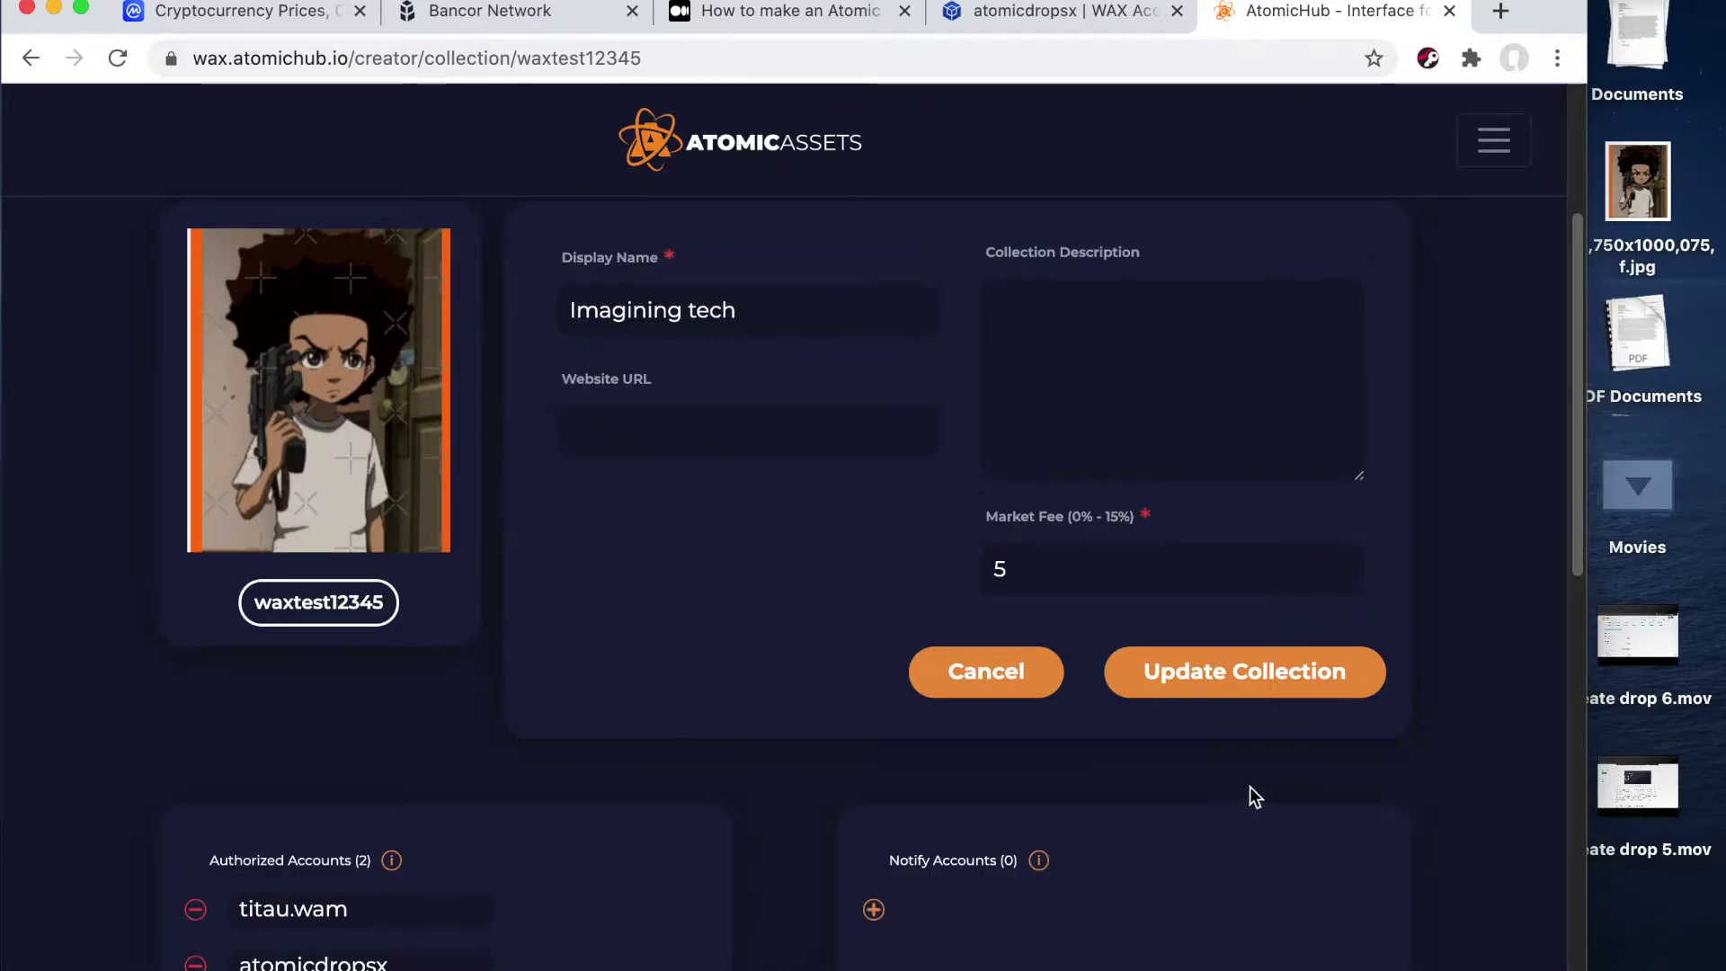
scroll(971, 617, "down", 2)
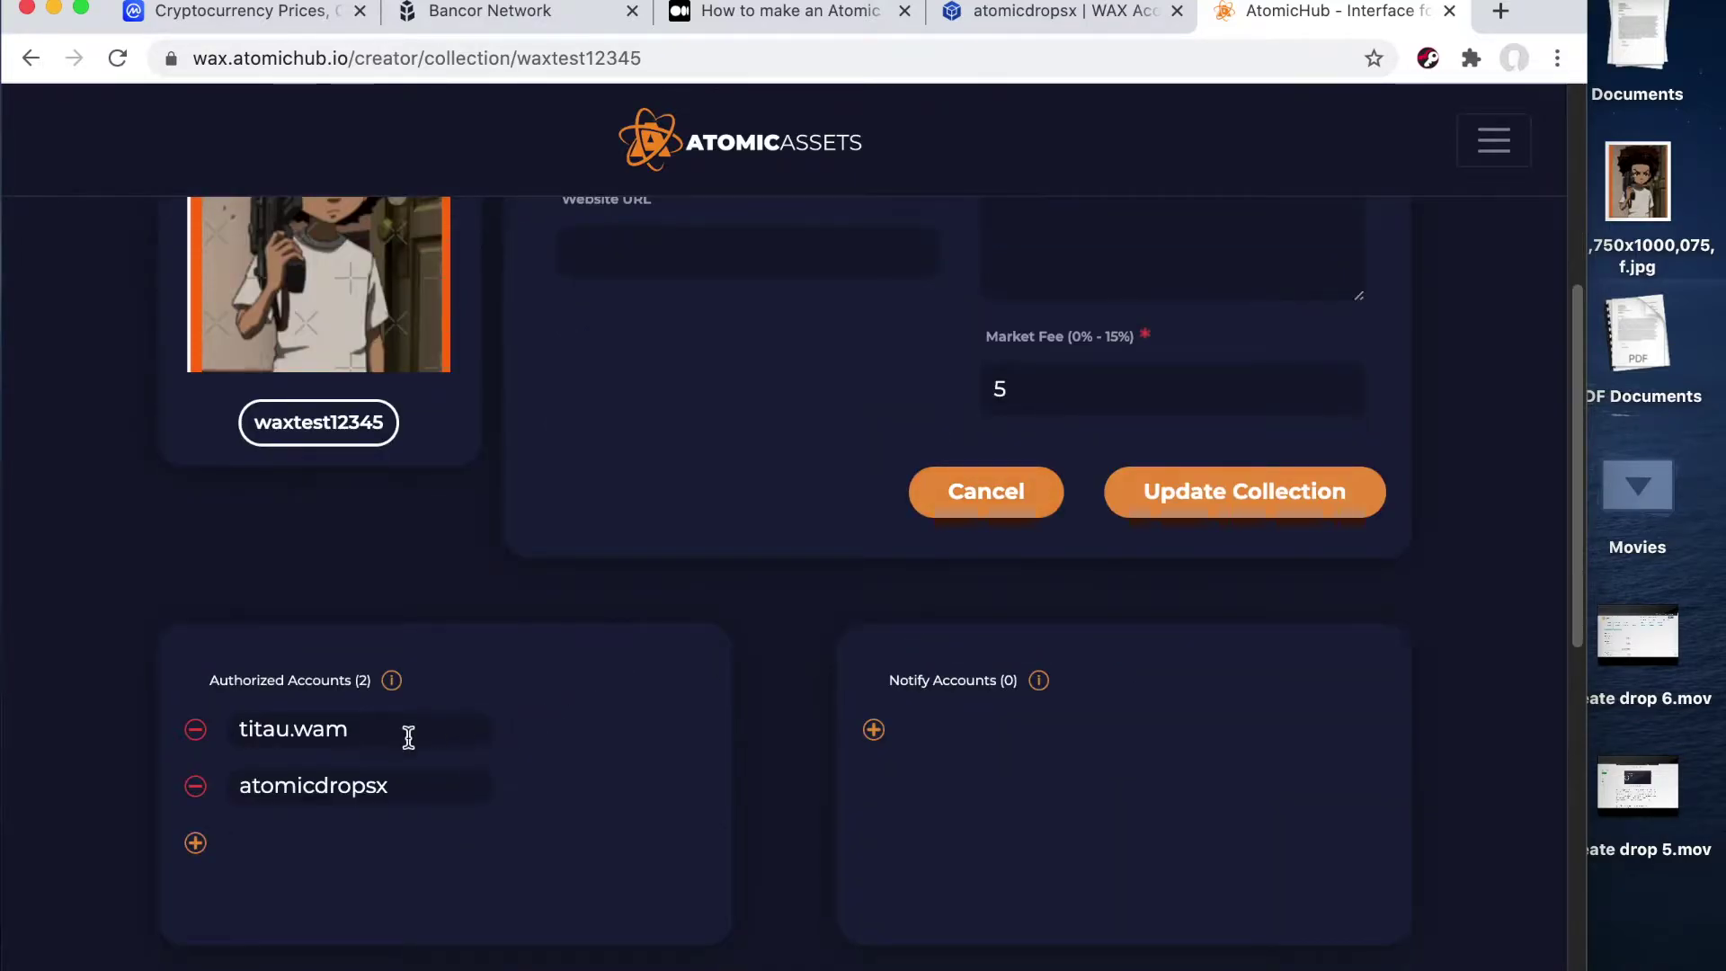
left_click(419, 789)
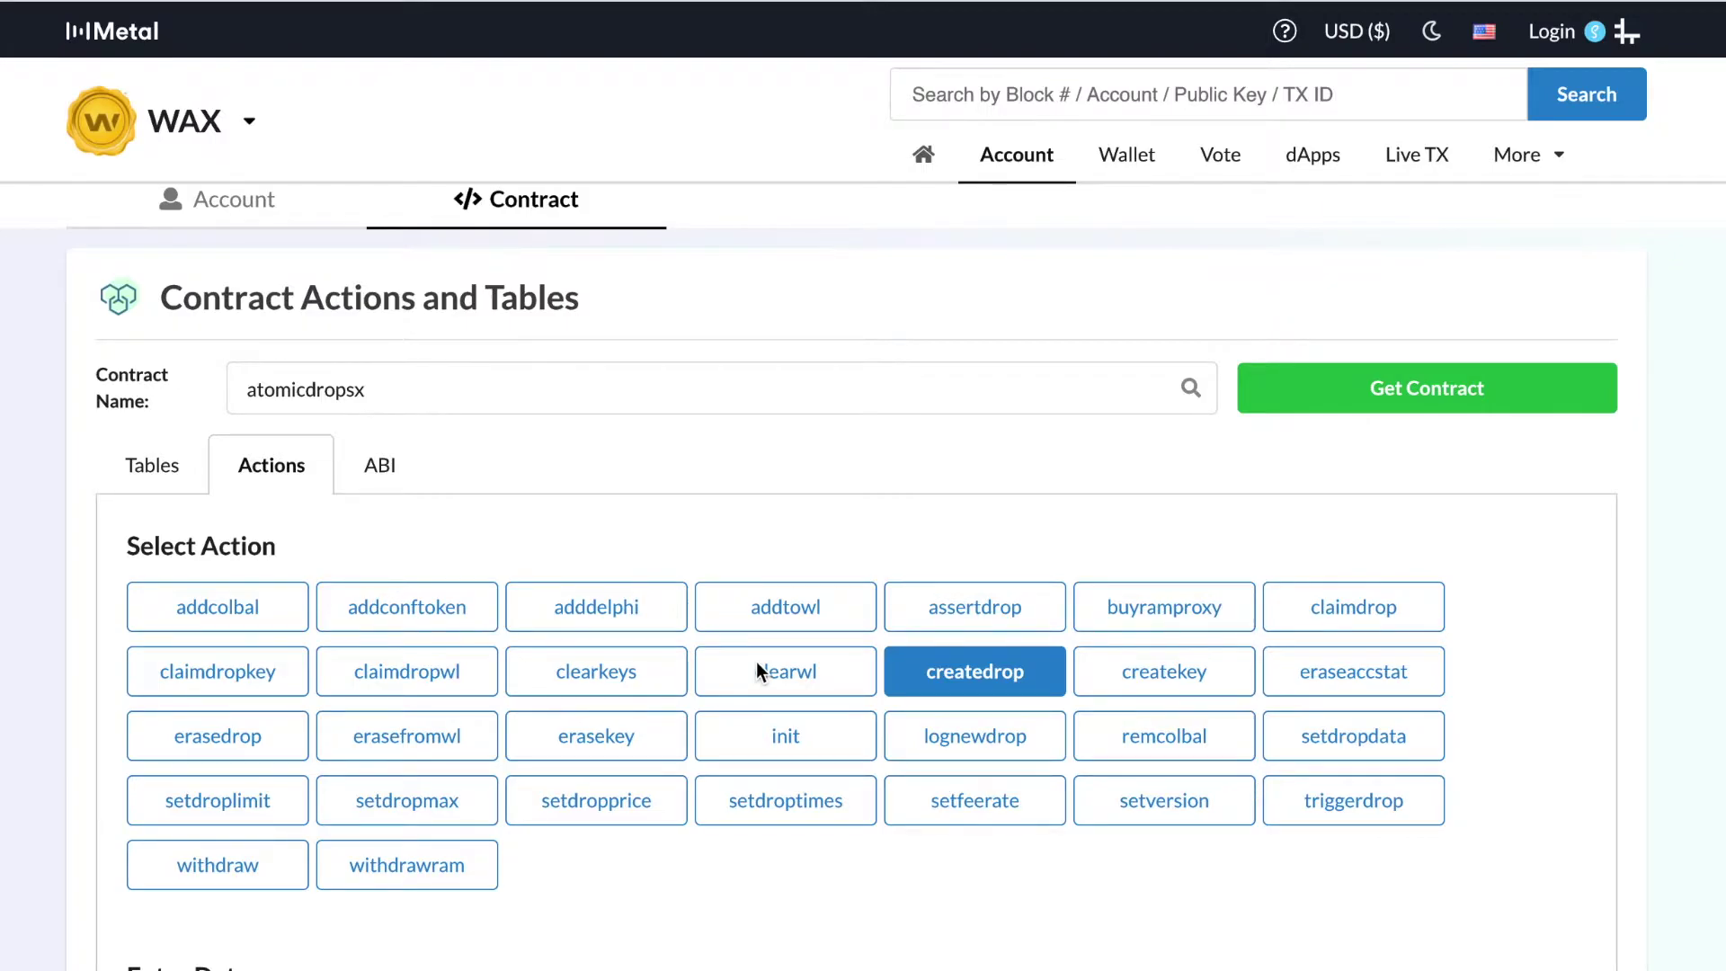
Step: Review createdrop fields: waxtest12345, 3 assets, 5.00000000 wax price, 8,WAX settlement, zero limits
scroll(813, 661, "down", 3)
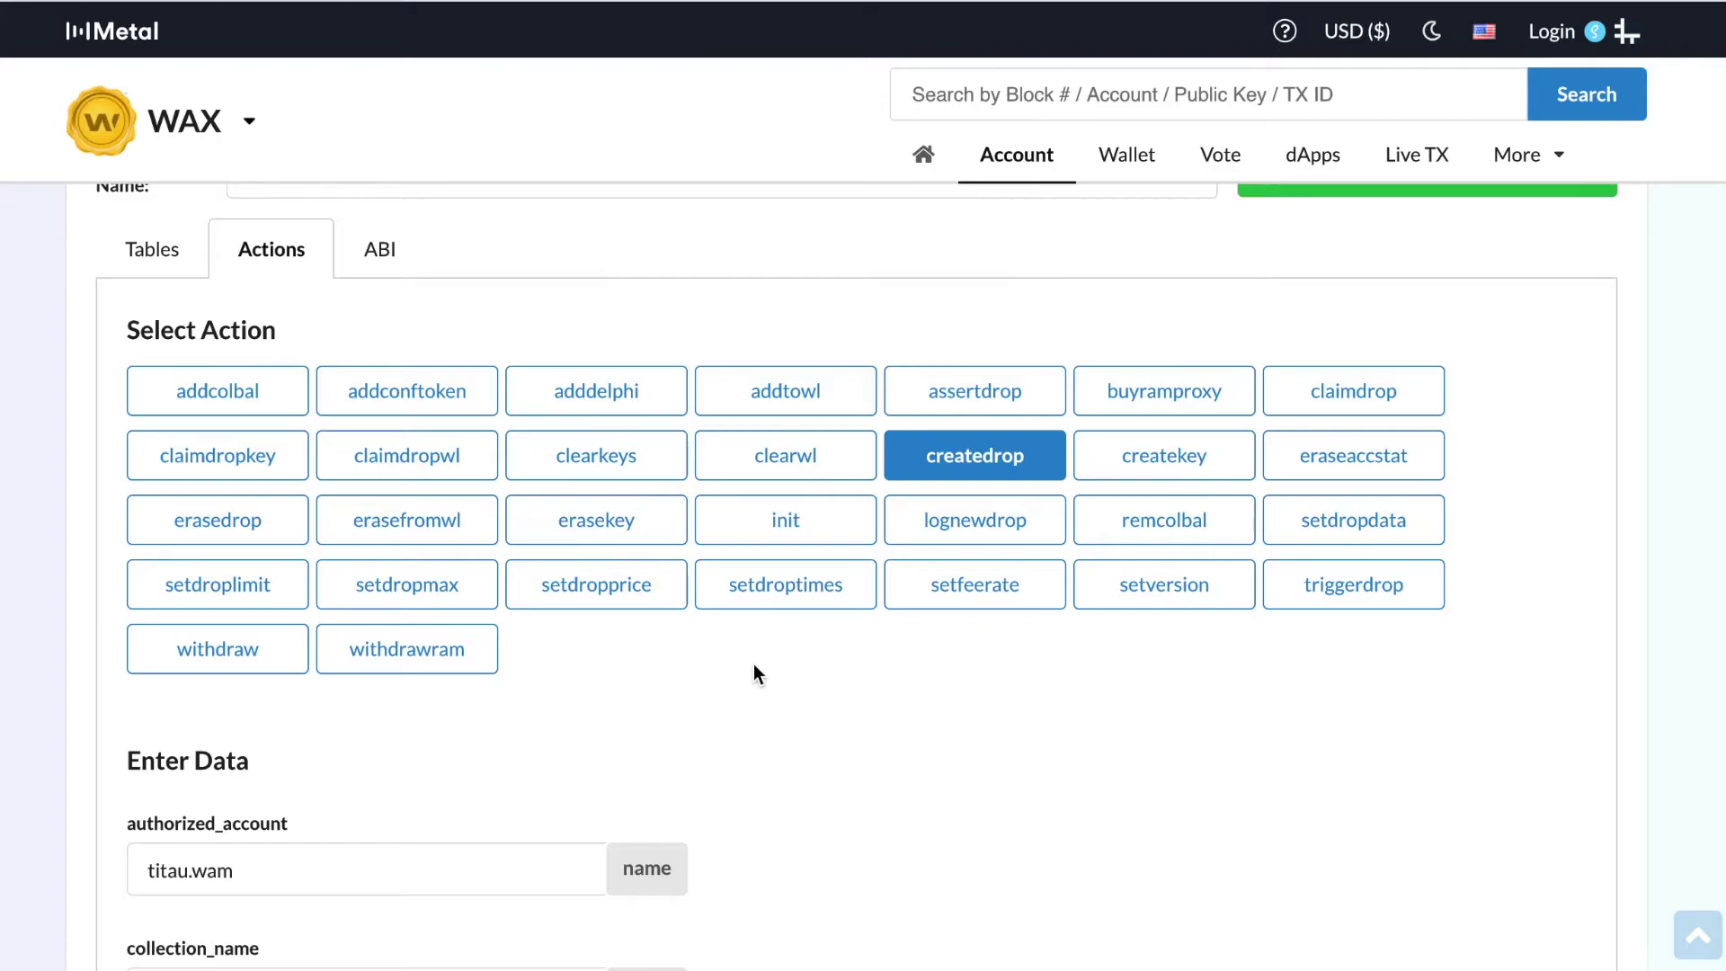
scroll(753, 674, "down", 3)
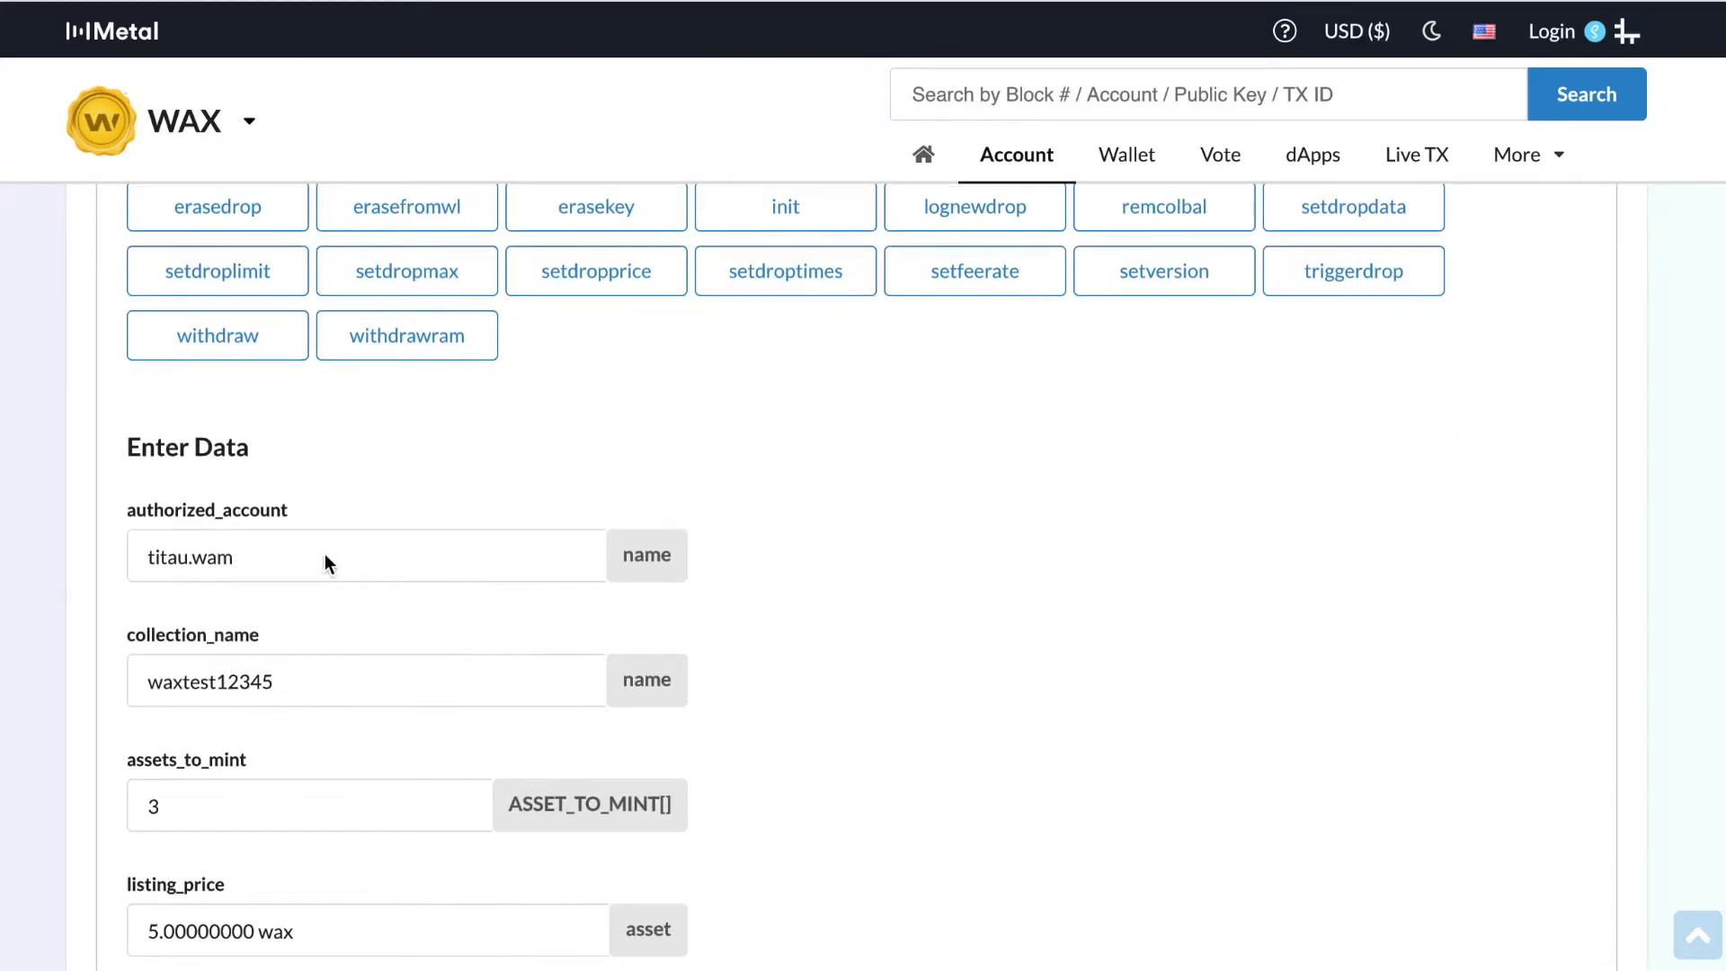
scroll(311, 564, "down", 1)
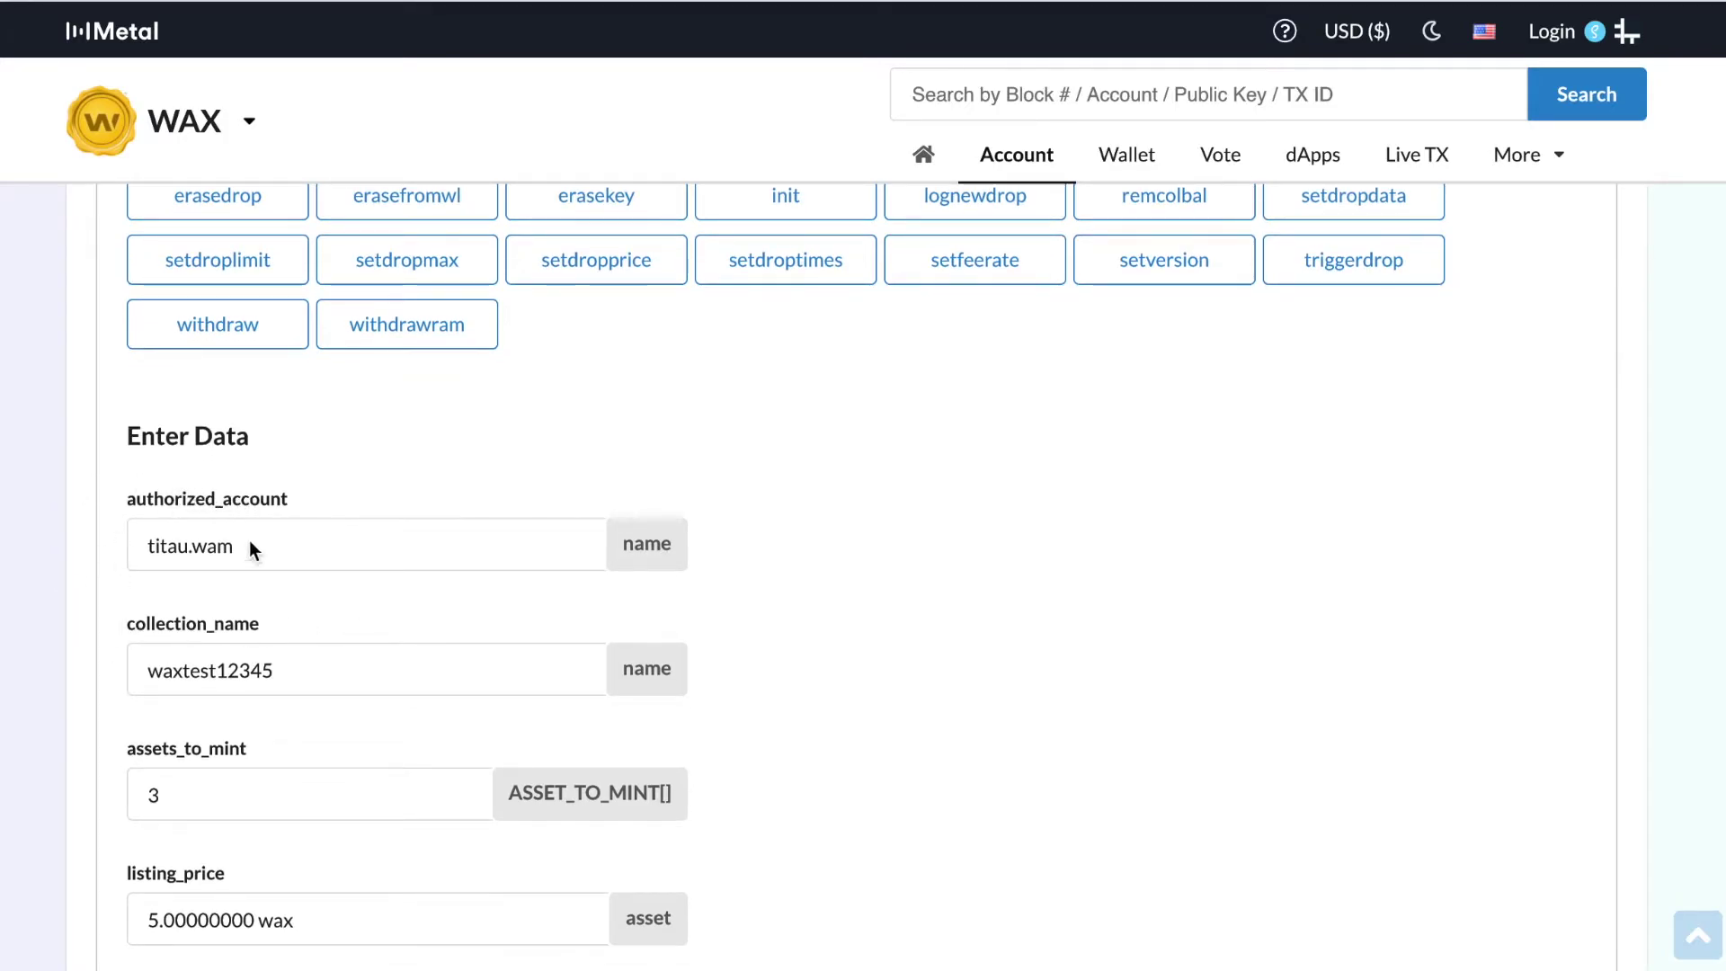
scroll(310, 549, "down", 2)
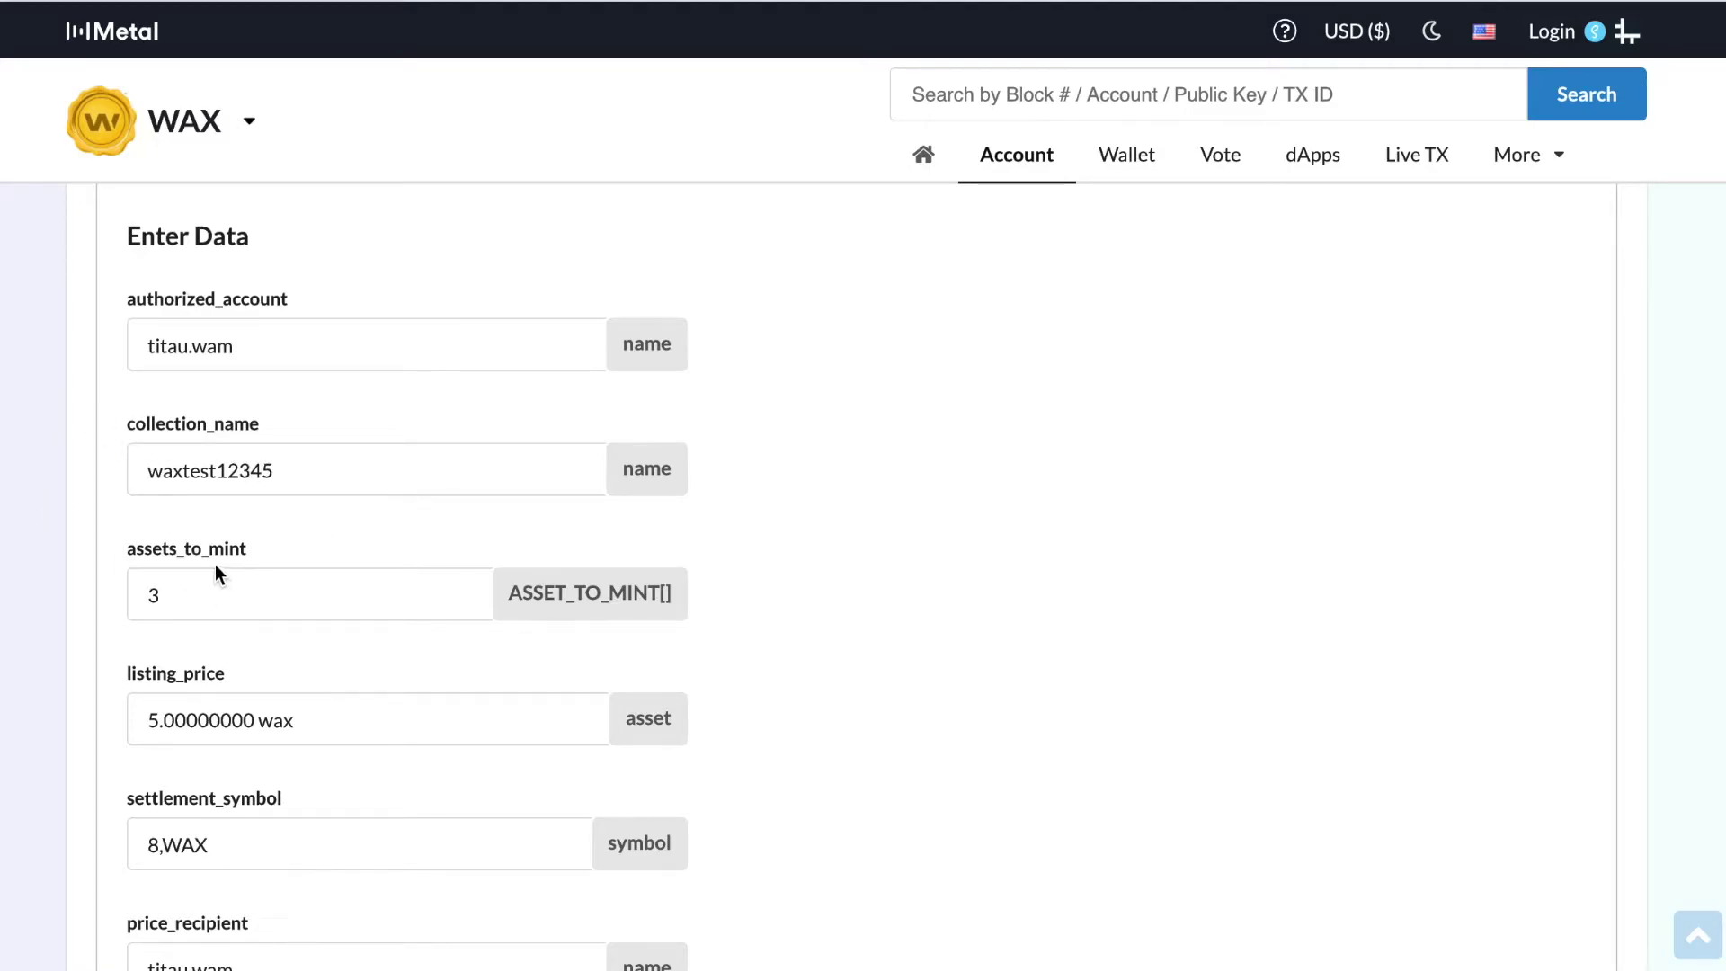
scroll(228, 601, "down", 1)
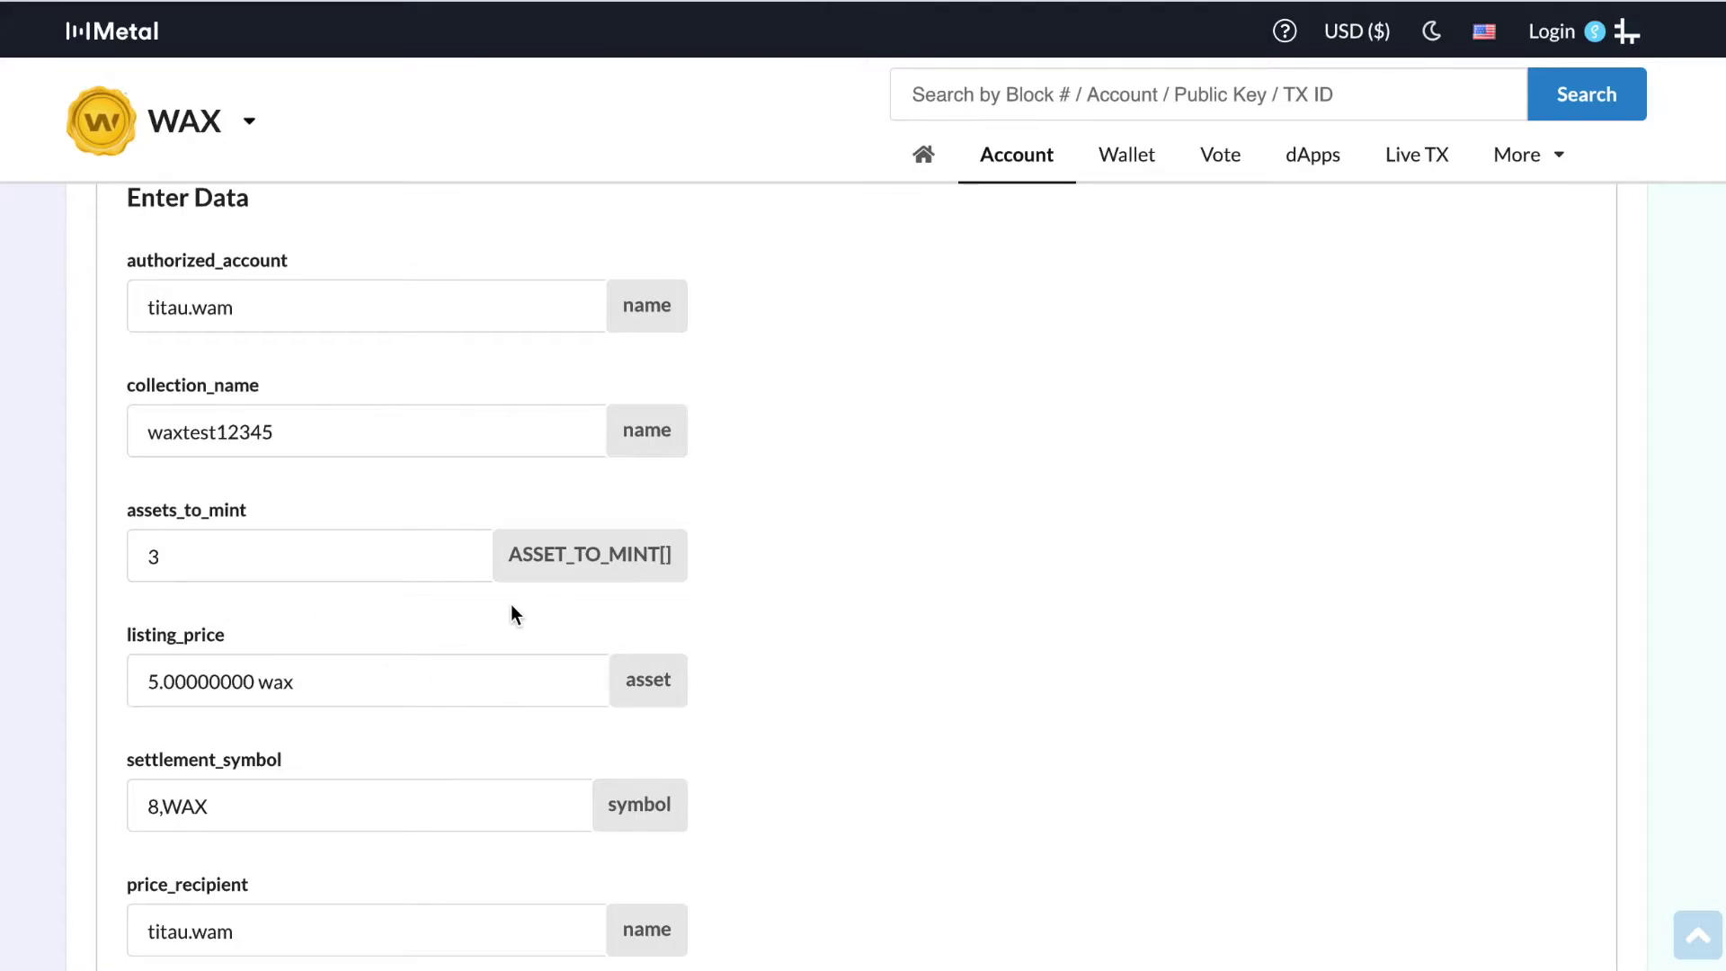
scroll(441, 630, "down", 1)
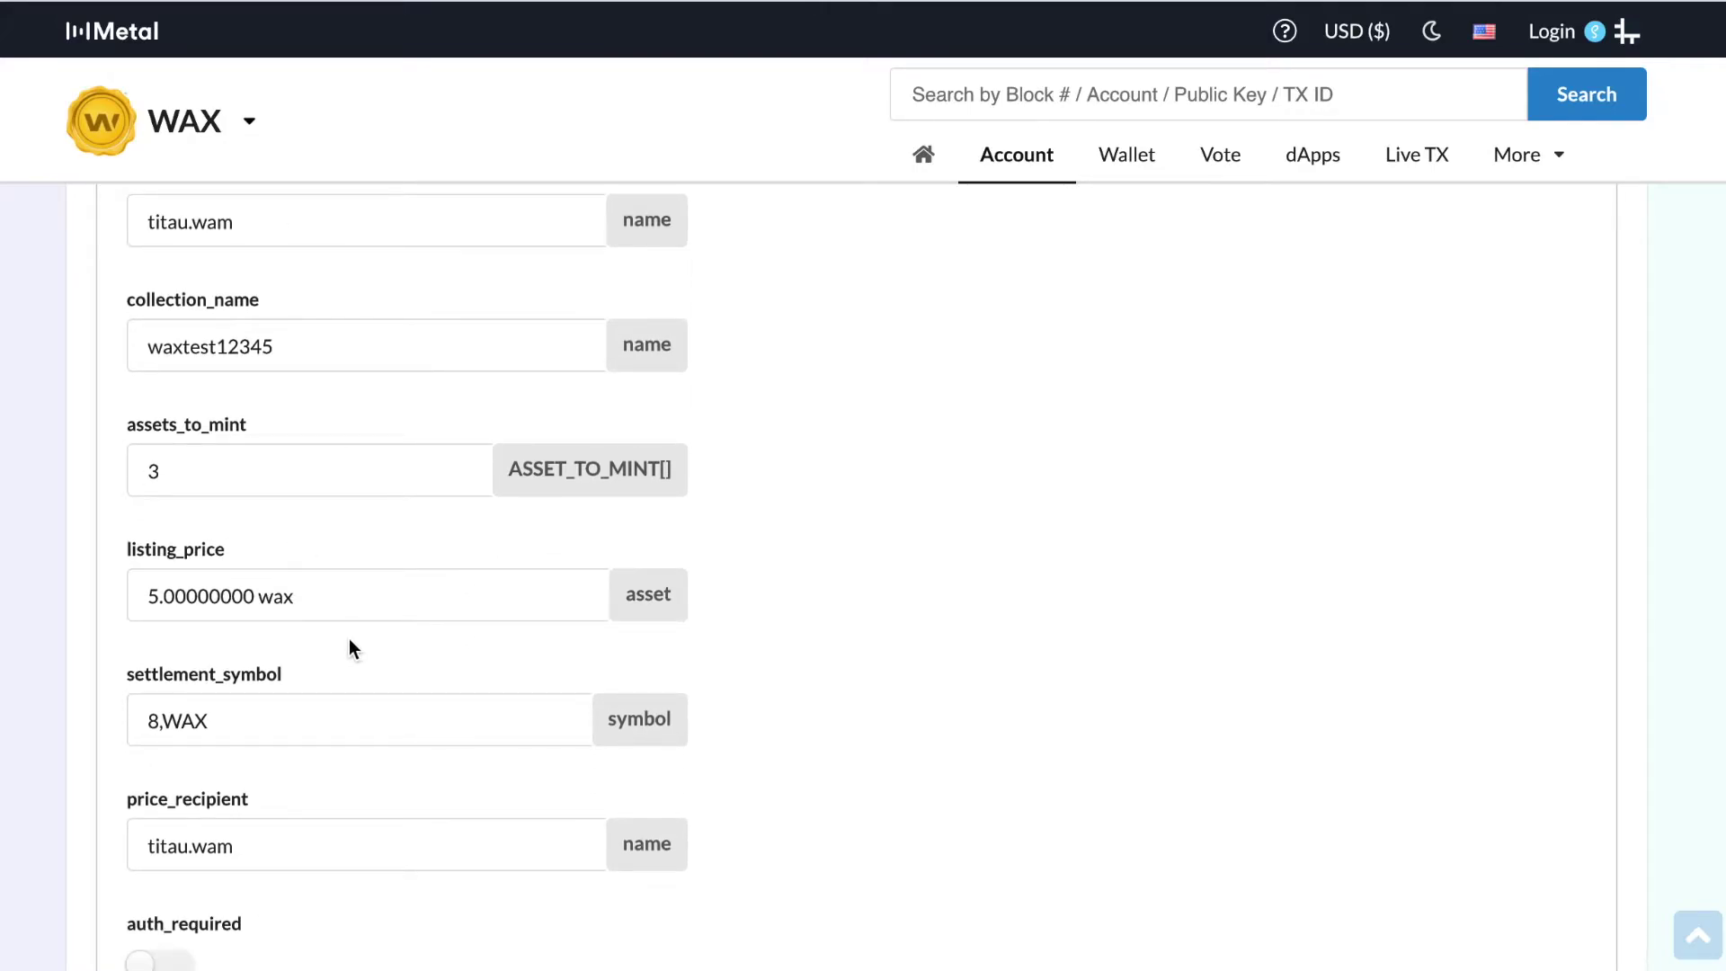
scroll(196, 581, "down", 2)
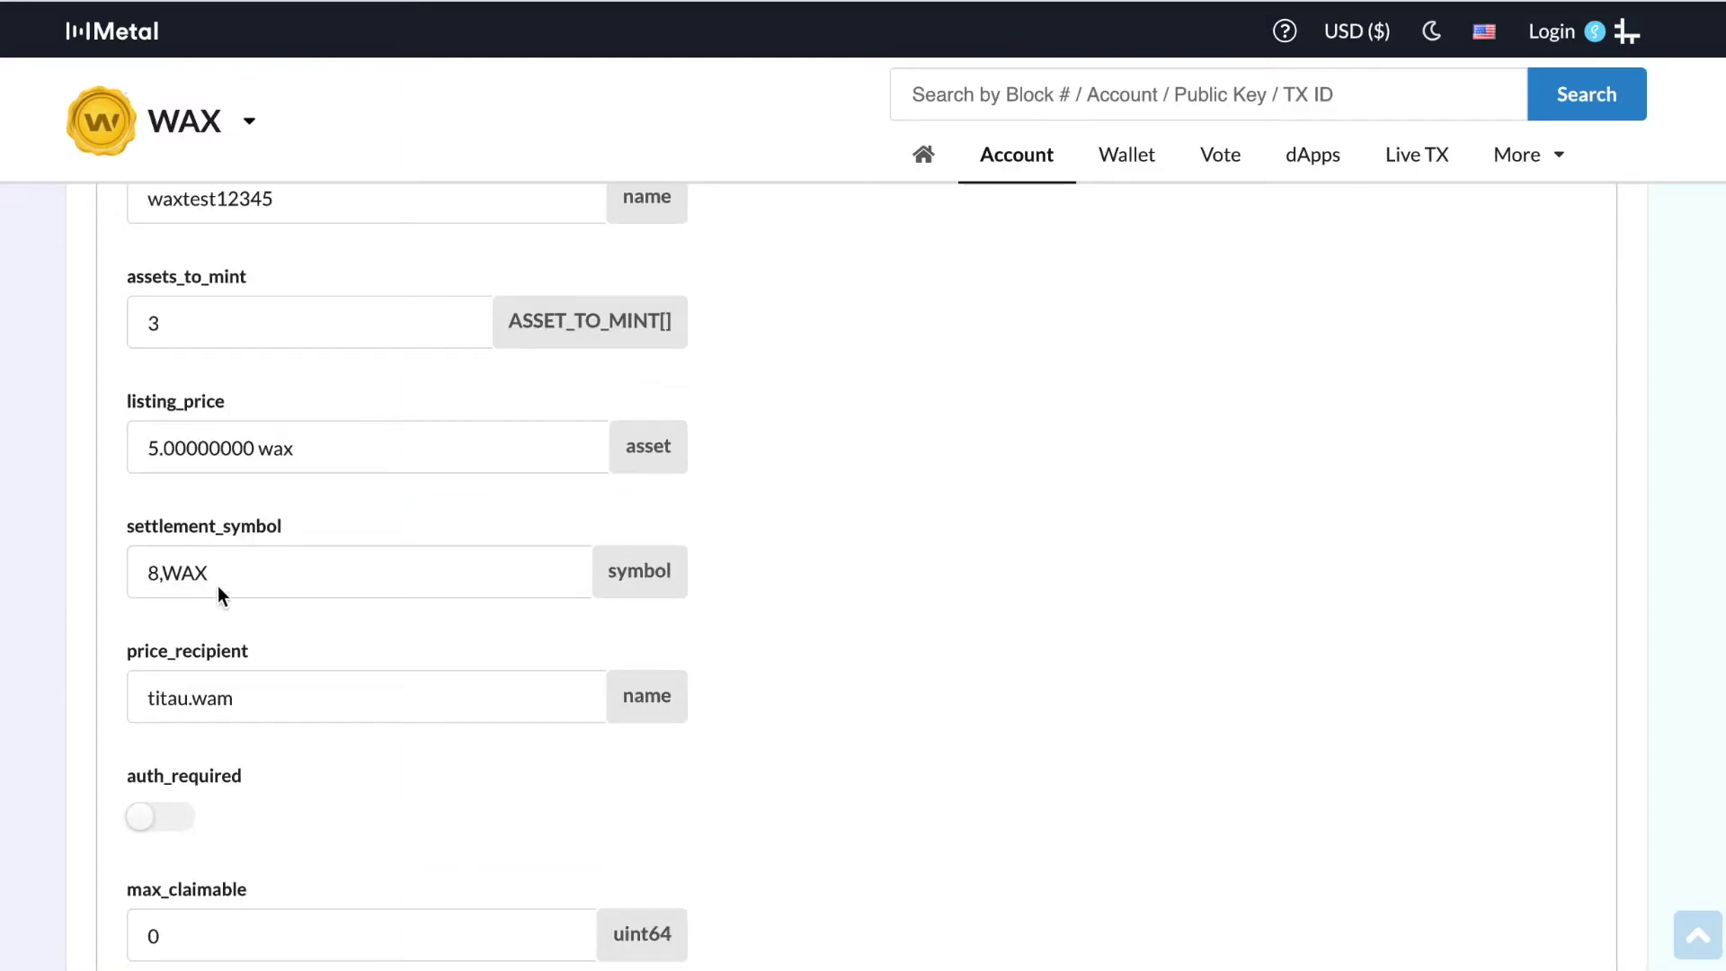
scroll(219, 594, "down", 1)
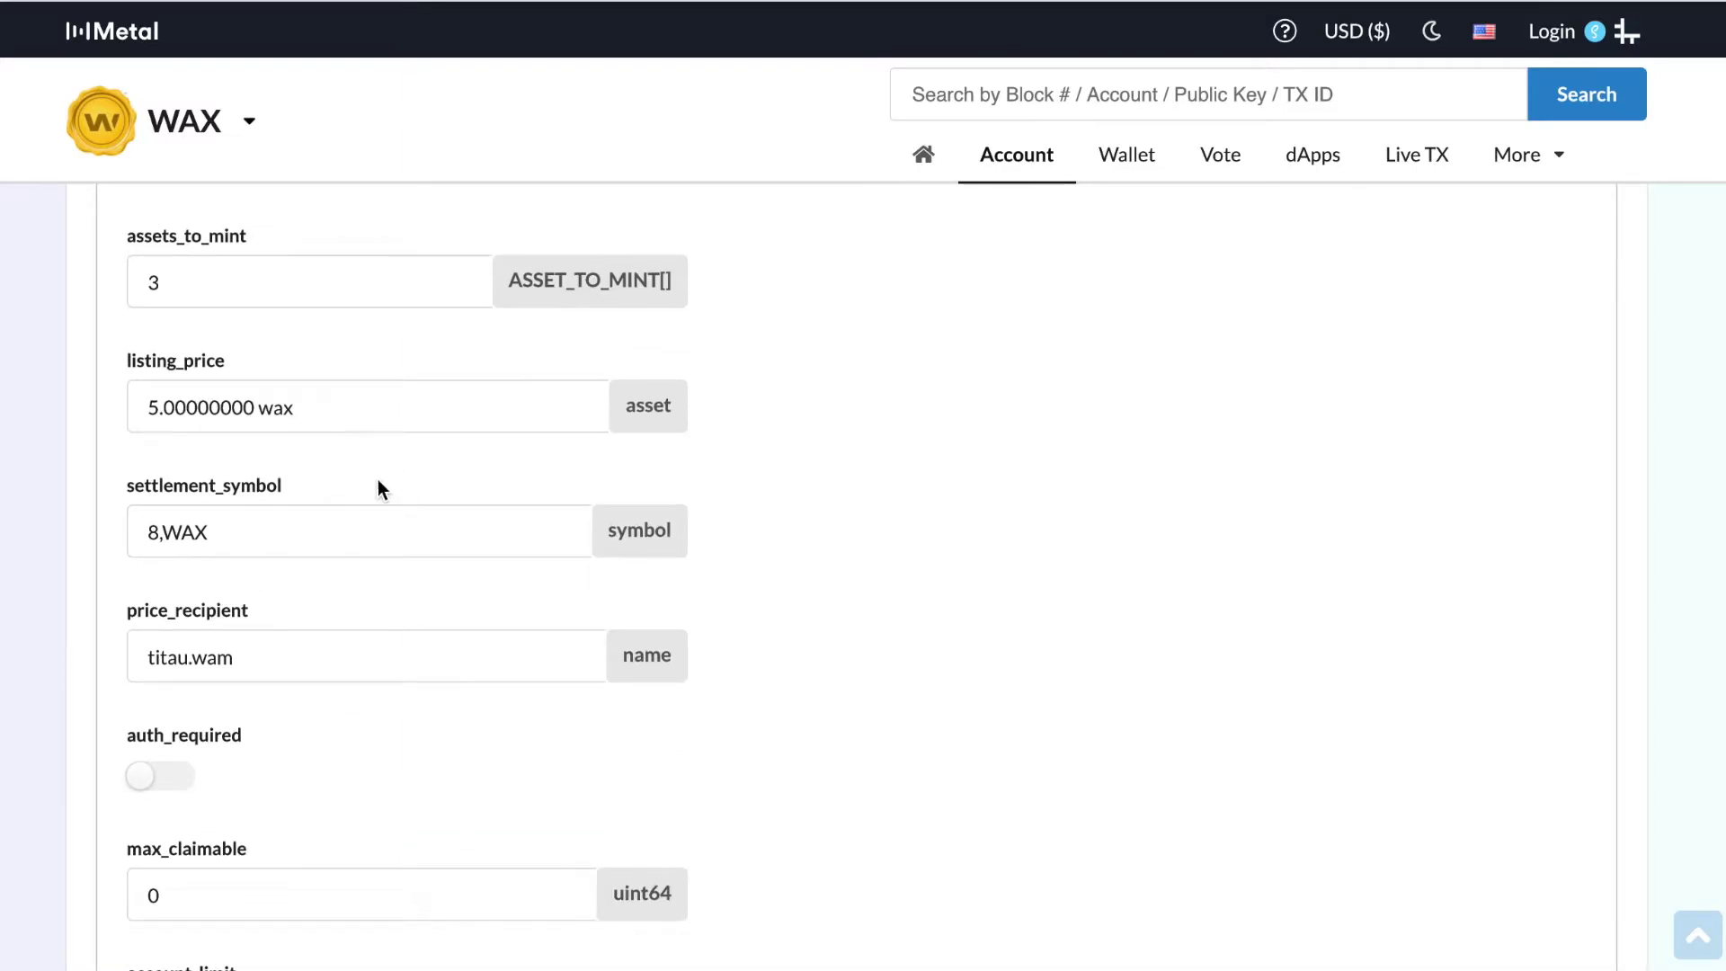
scroll(378, 478, "down", 5)
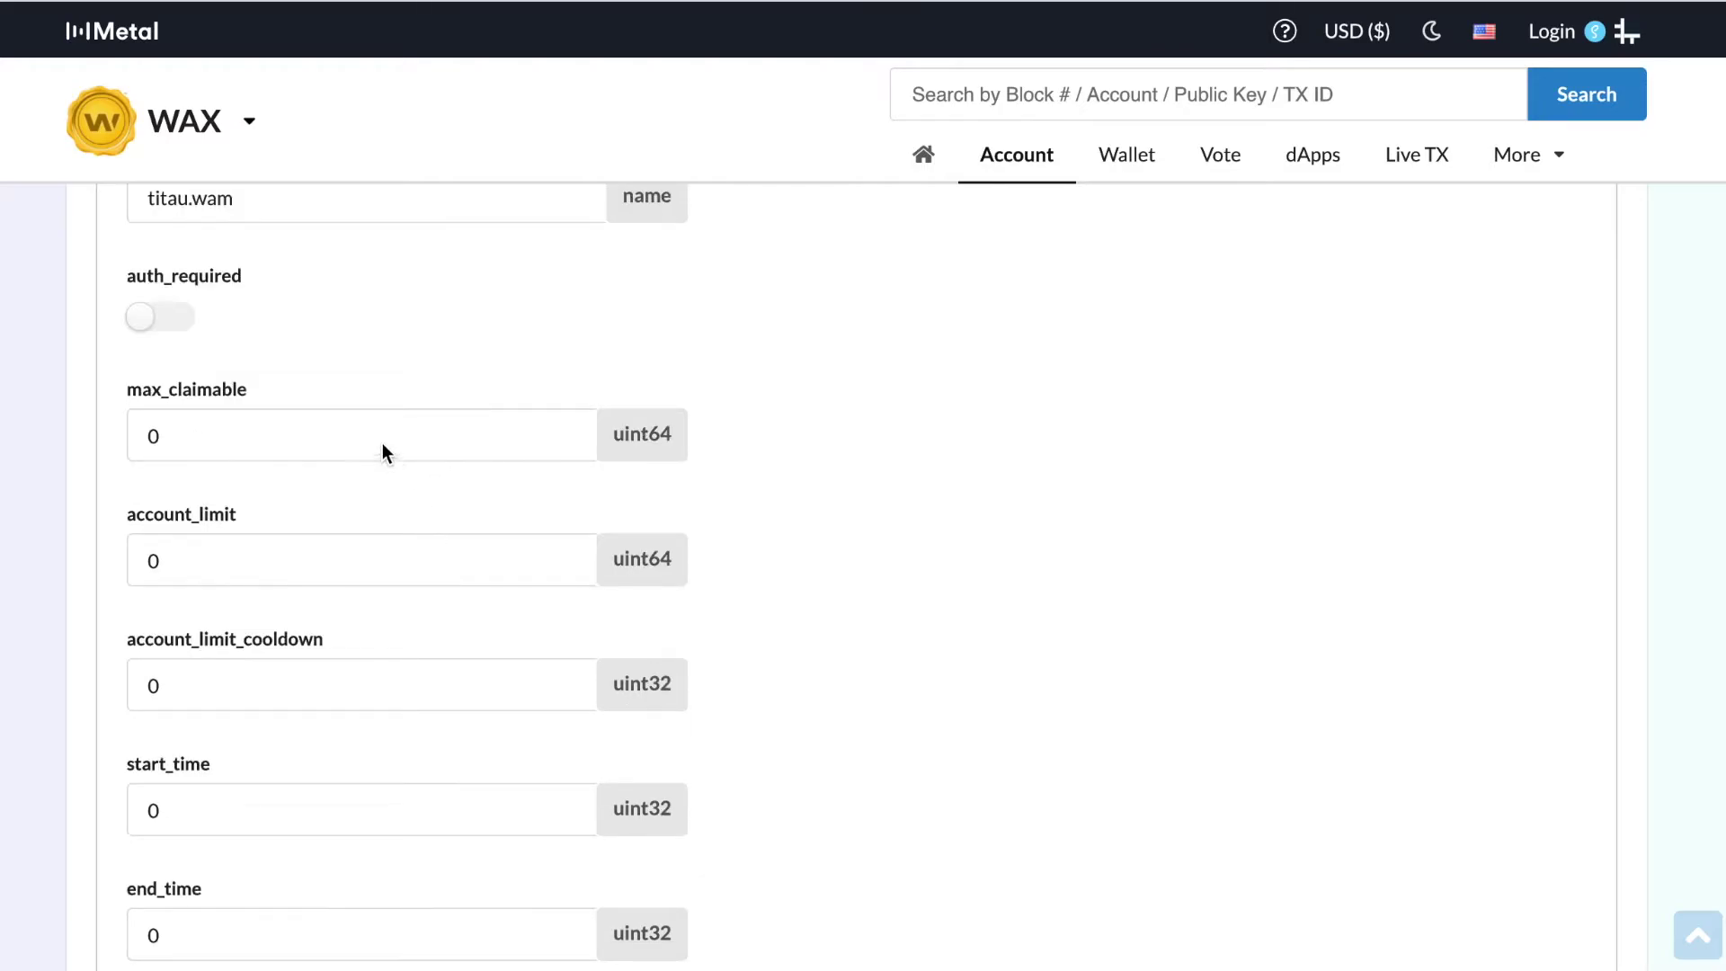
scroll(382, 445, "down", 1)
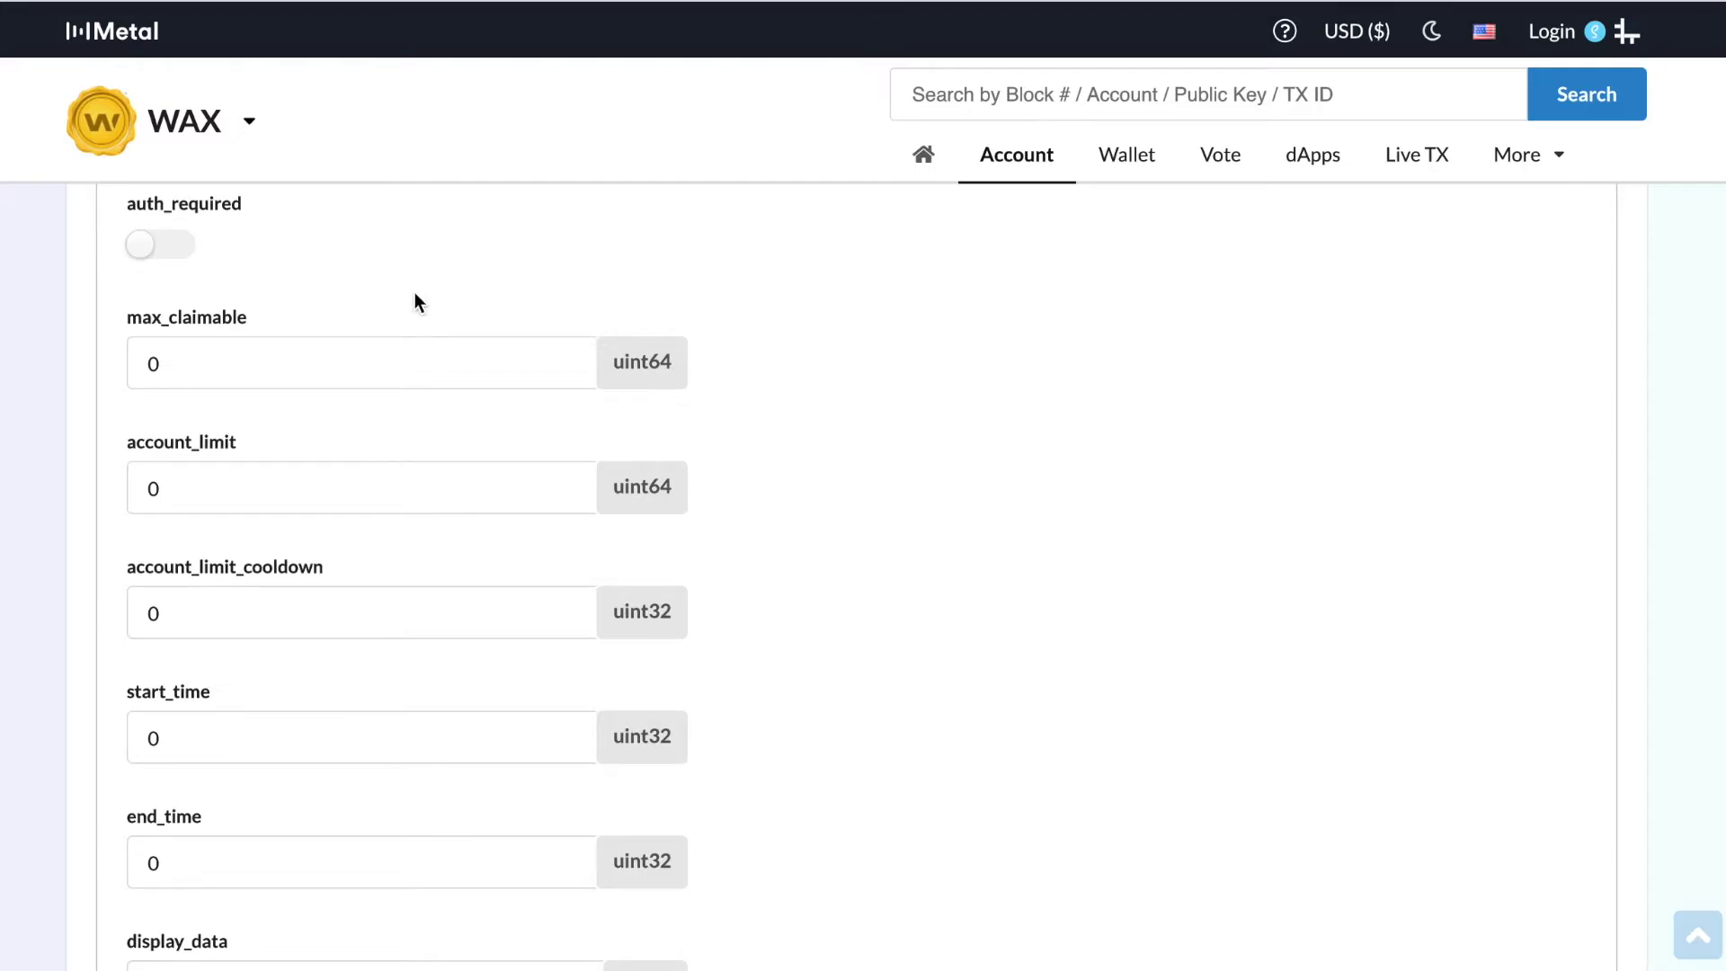
scroll(433, 569, "down", 1)
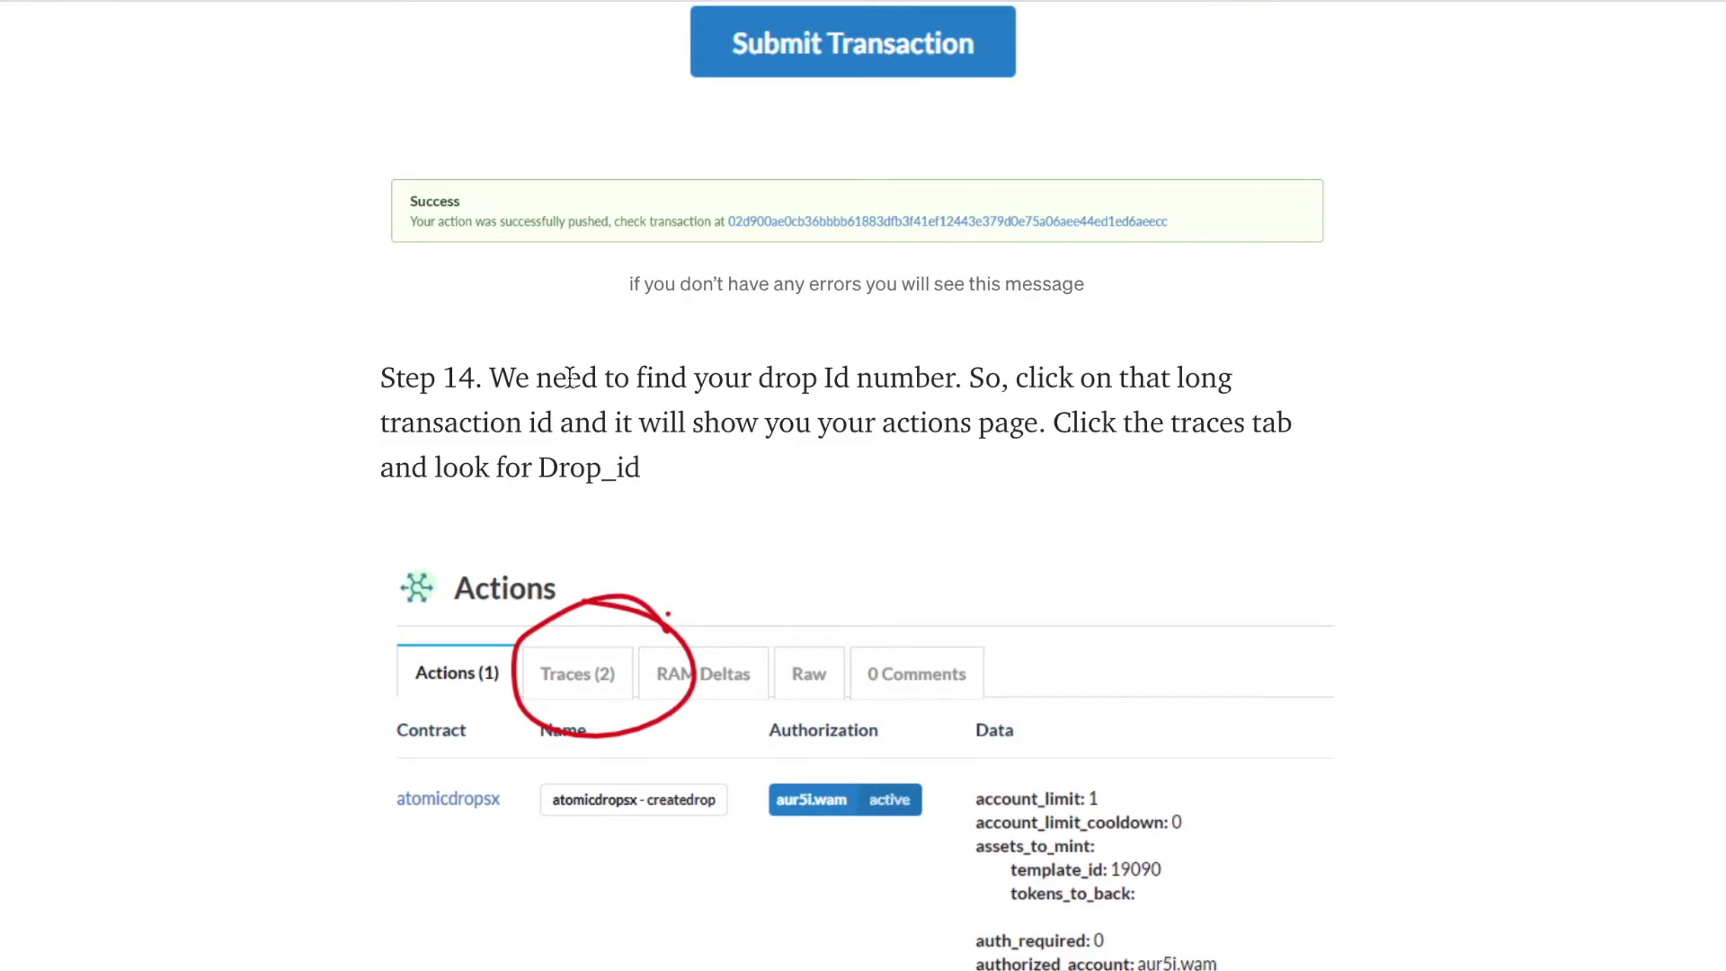
Step: Reread tutorial Steps 8–9 on max_claimable and account_limit, then return to the createdrop form
scroll(573, 381, "up", 15)
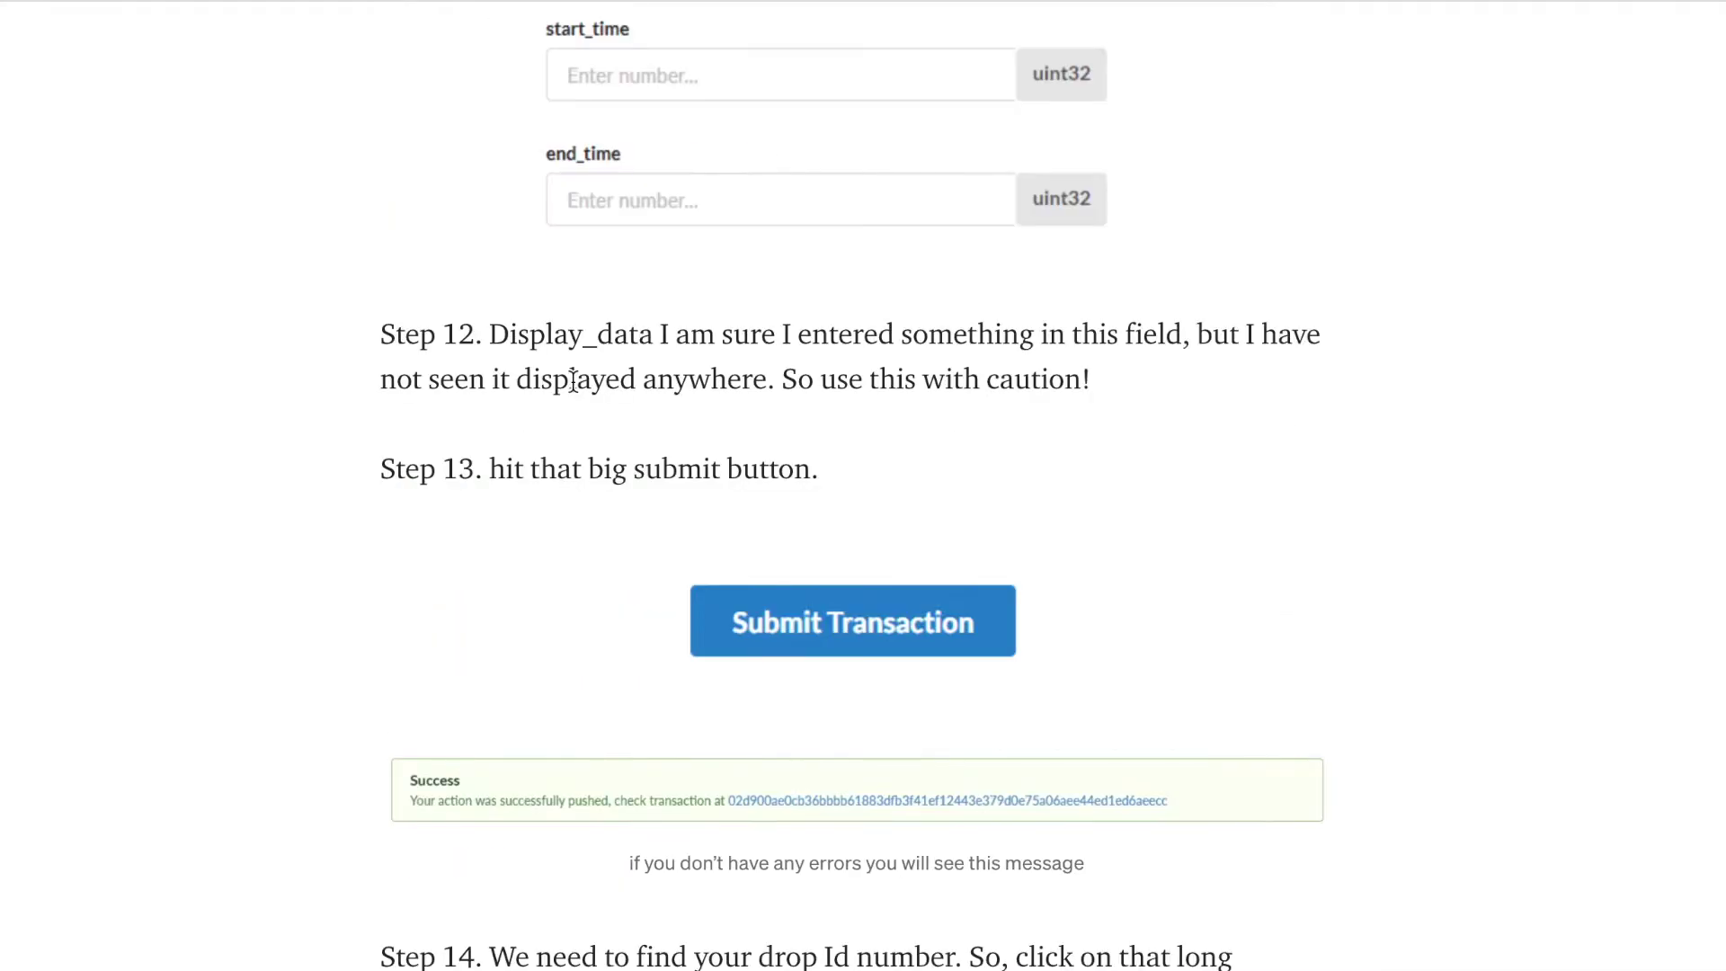
scroll(573, 382, "up", 10)
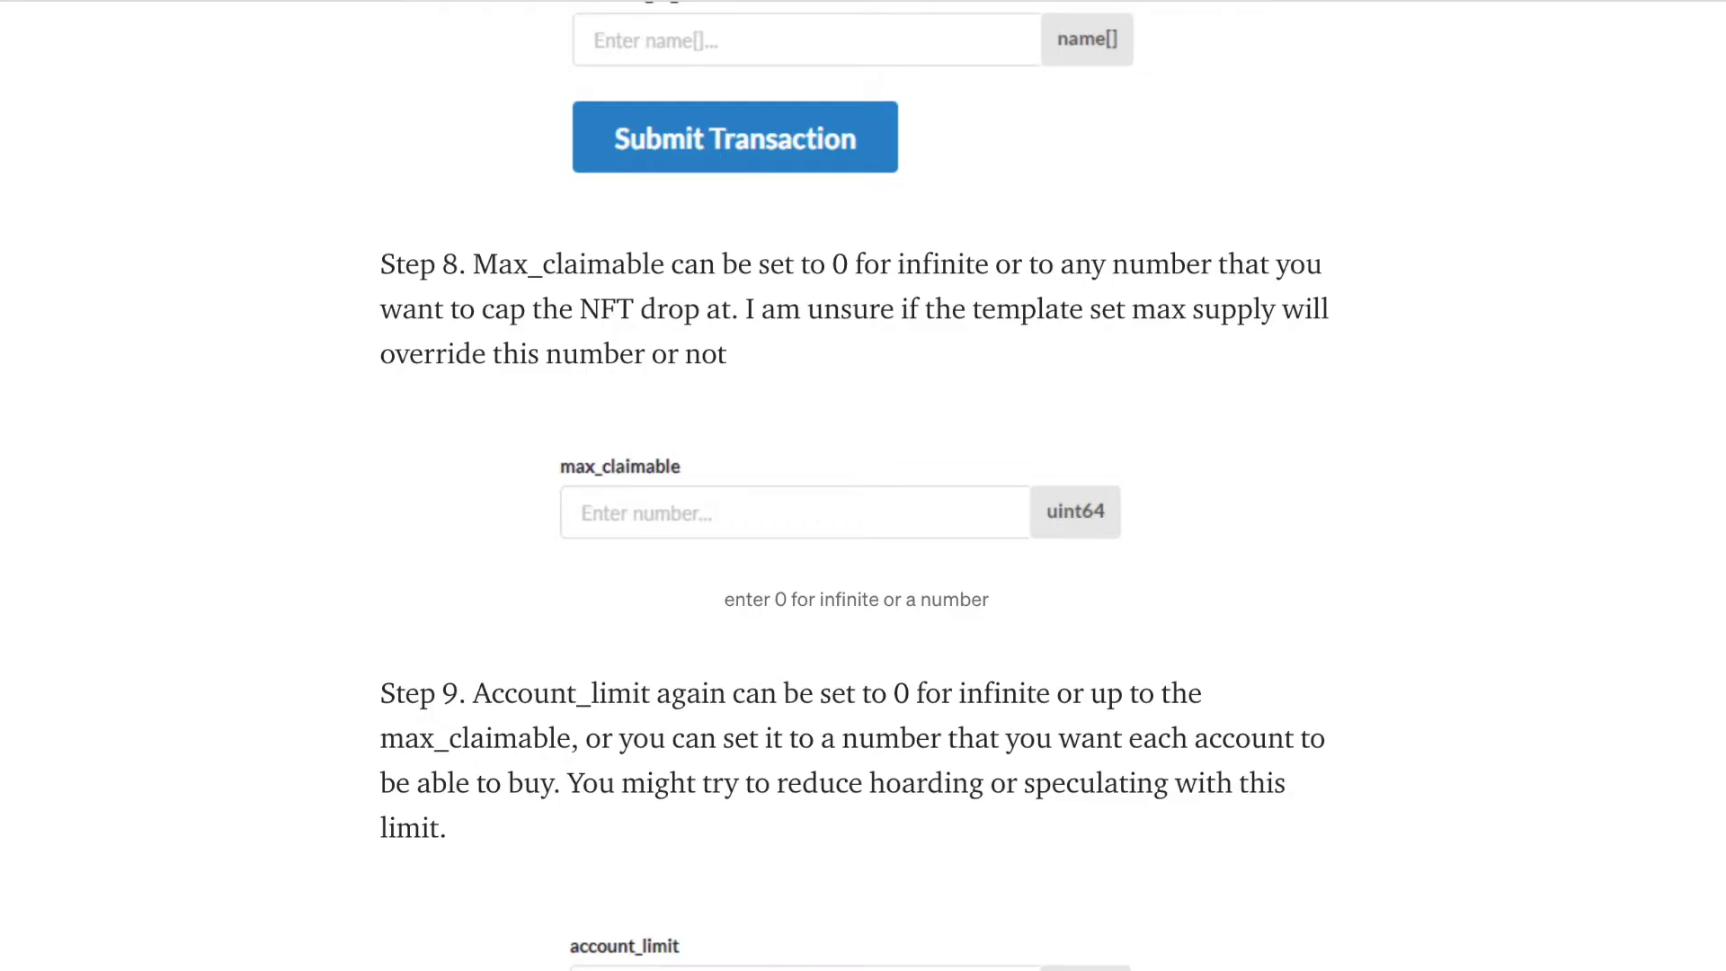
scroll(771, 351, "down", 1)
scroll(915, 423, "down", 3)
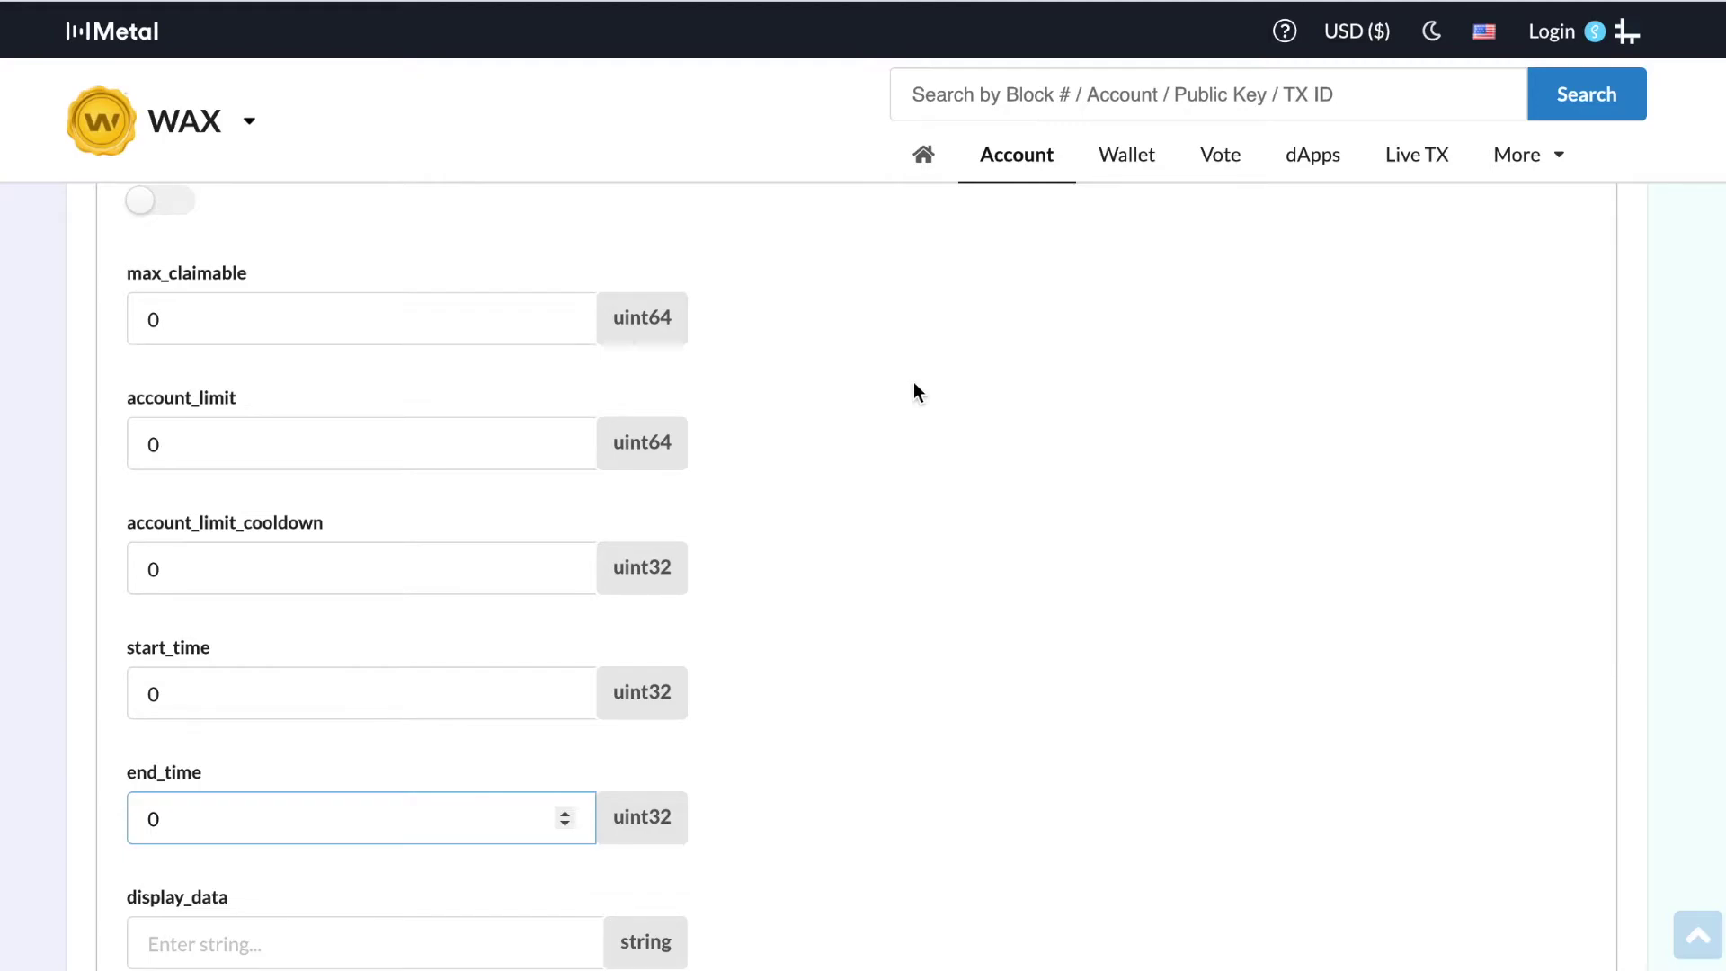
Step: Keep start_time and end_time at 0 and display_data empty, reaching the Submit Transaction button
scroll(747, 477, "down", 1)
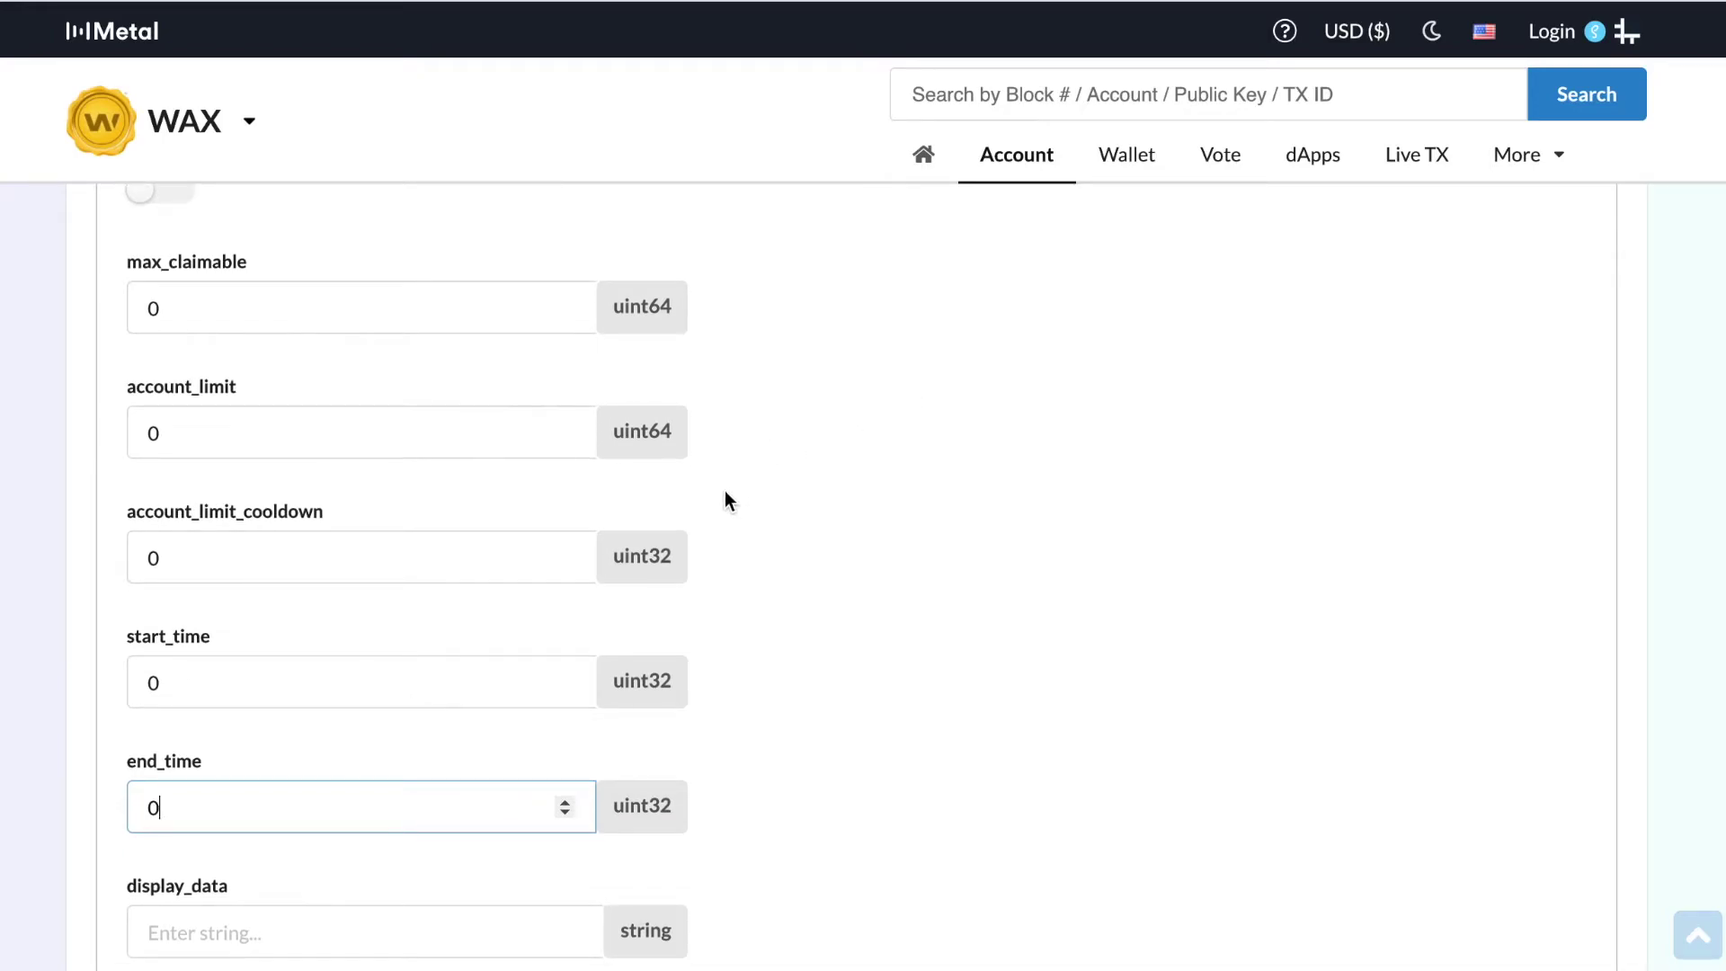
scroll(730, 486, "down", 1)
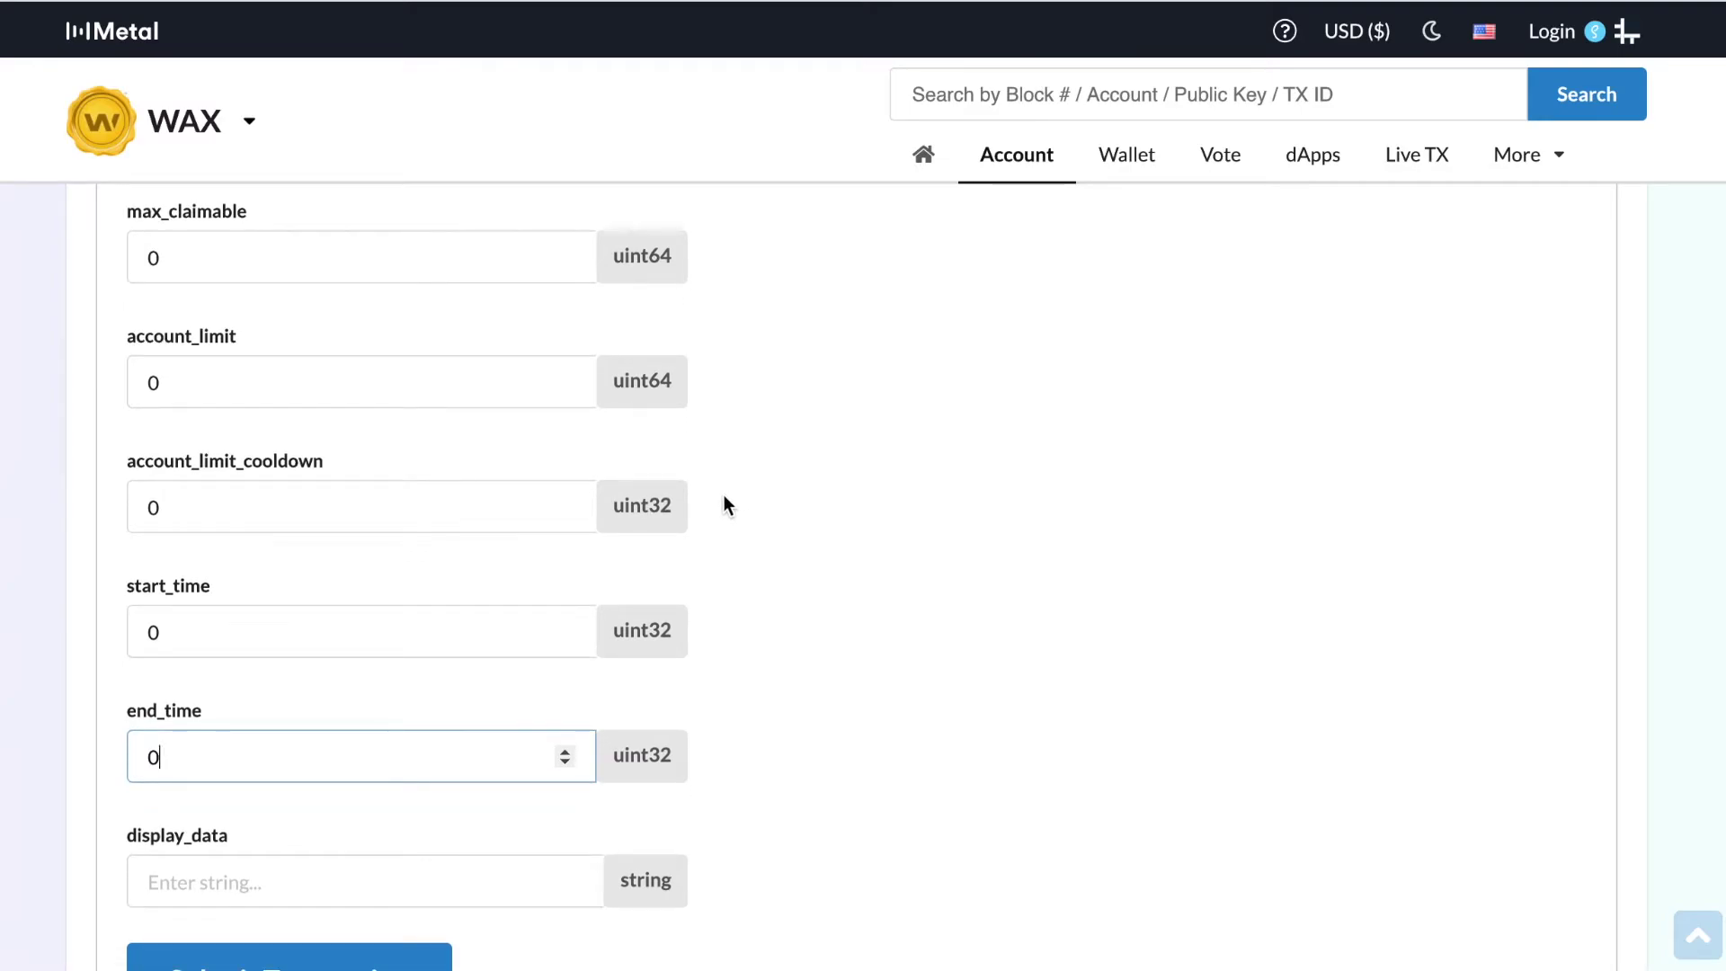
scroll(956, 473, "down", 1)
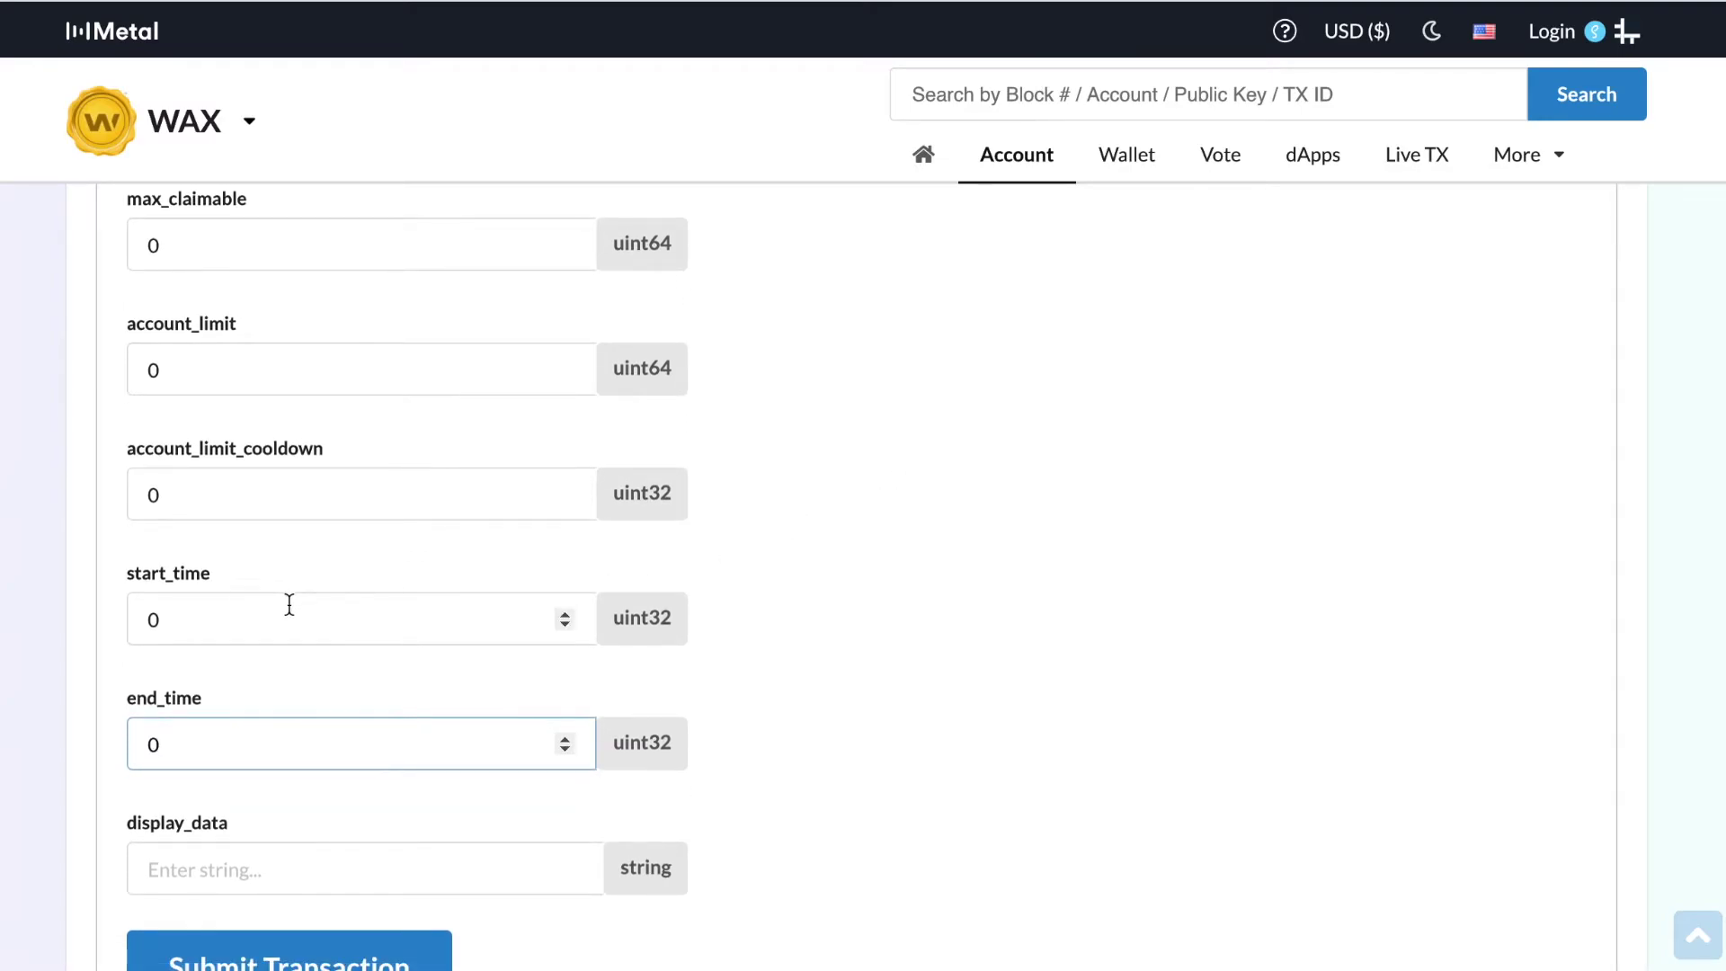
scroll(290, 604, "down", 1)
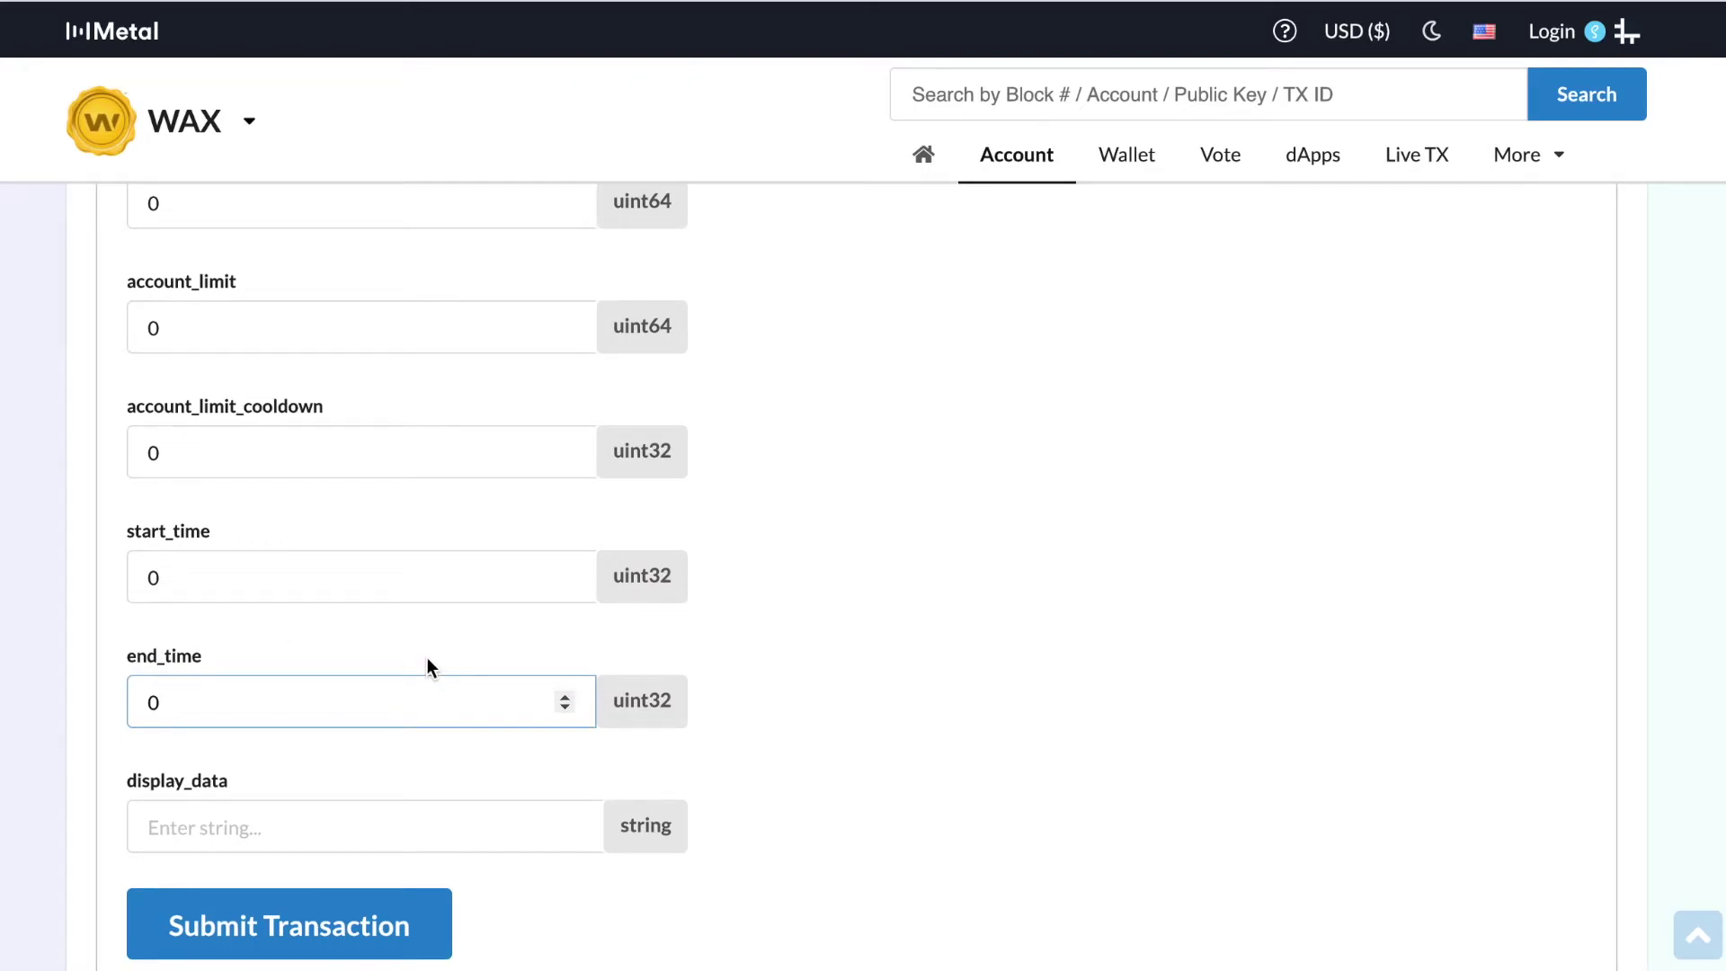
scroll(428, 667, "down", 3)
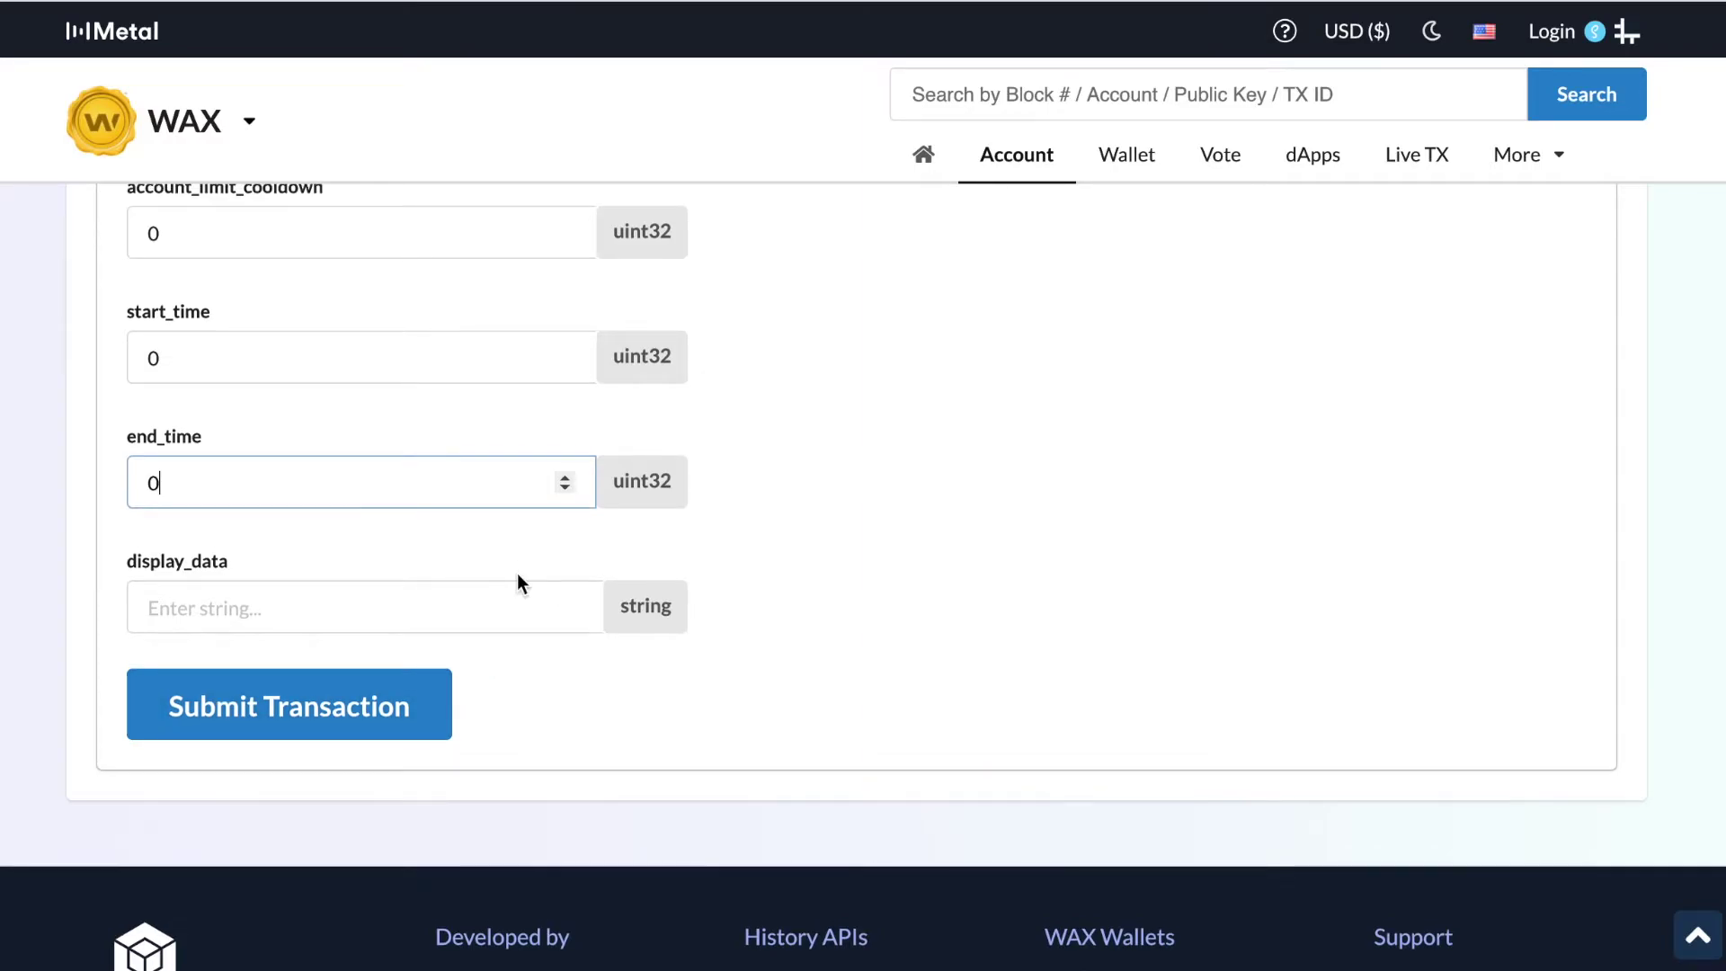
scroll(517, 582, "up", 2)
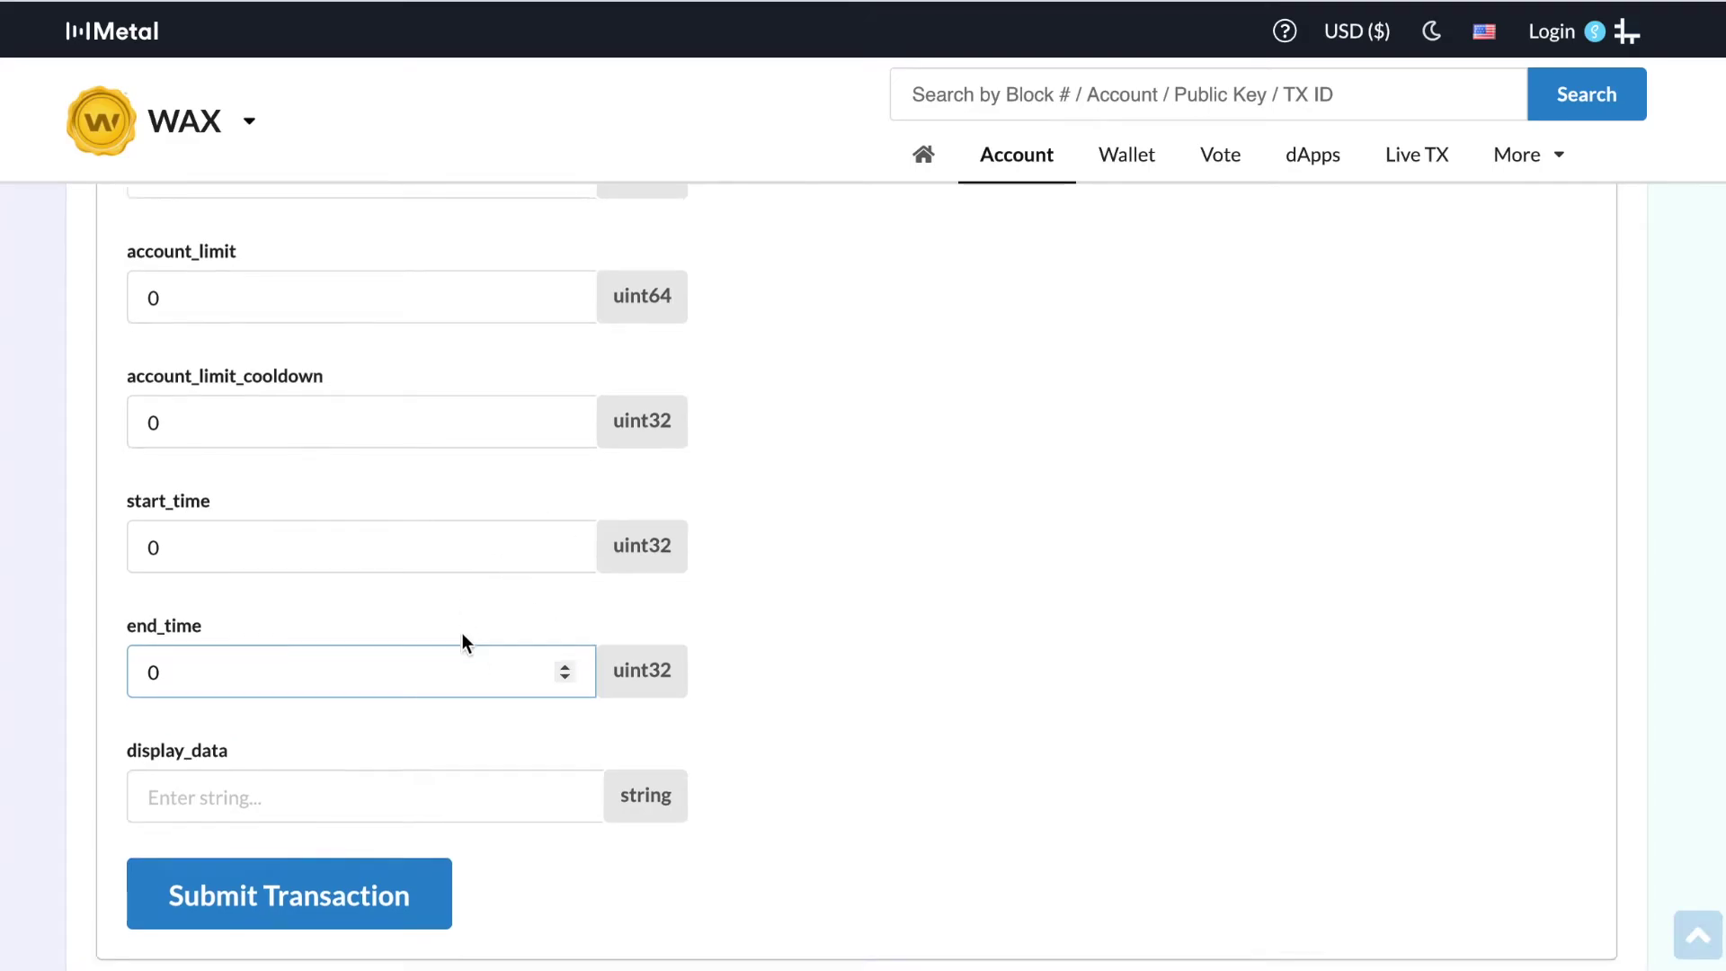
scroll(463, 640, "down", 1)
Step: Log in with WAX Cloud Wallet and submit createdrop, closing the stalled signing window after the iteration error
left_click(364, 832)
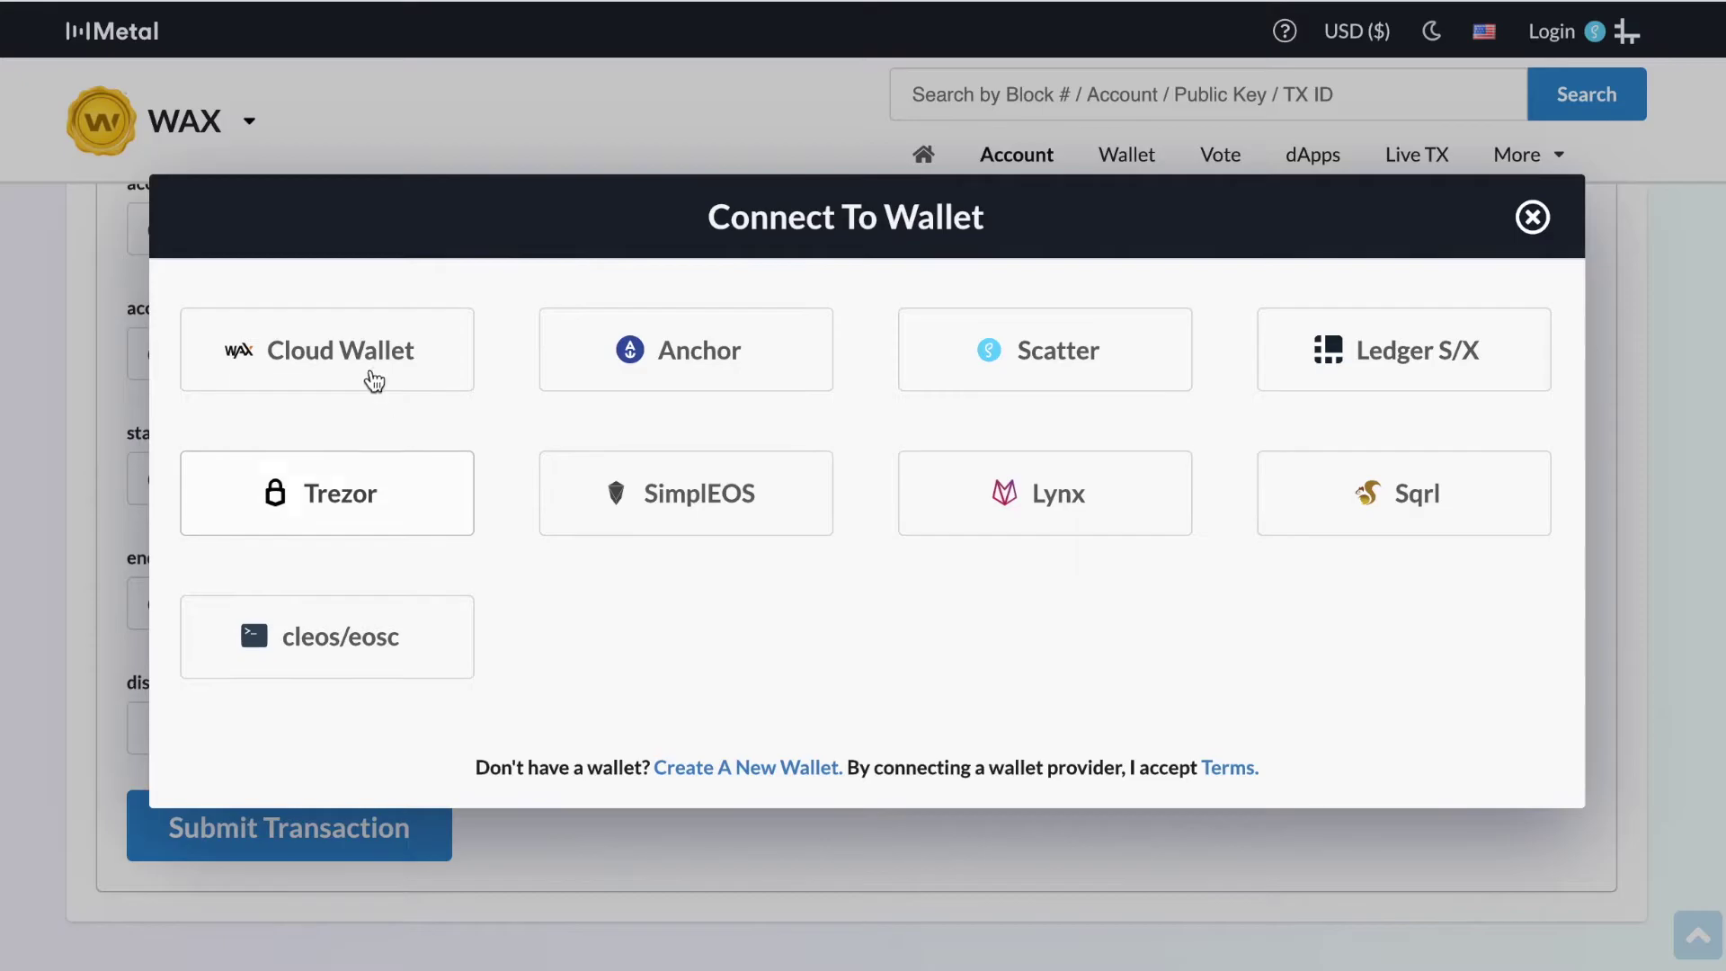
left_click(367, 360)
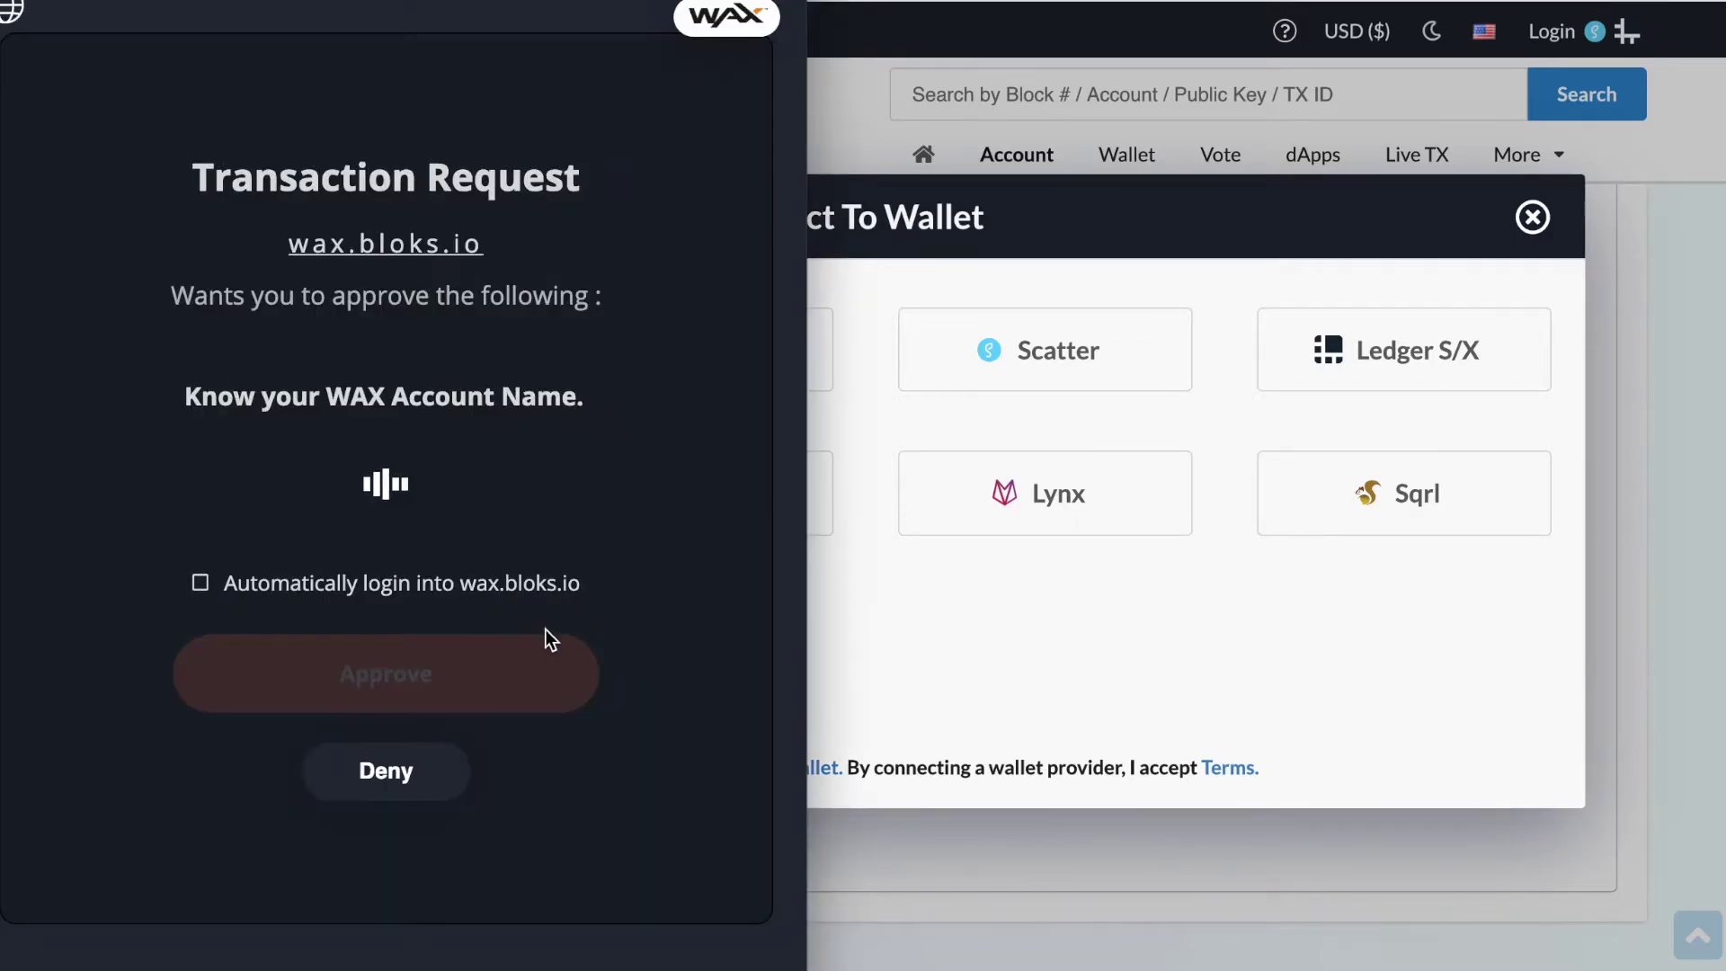
left_click(520, 663)
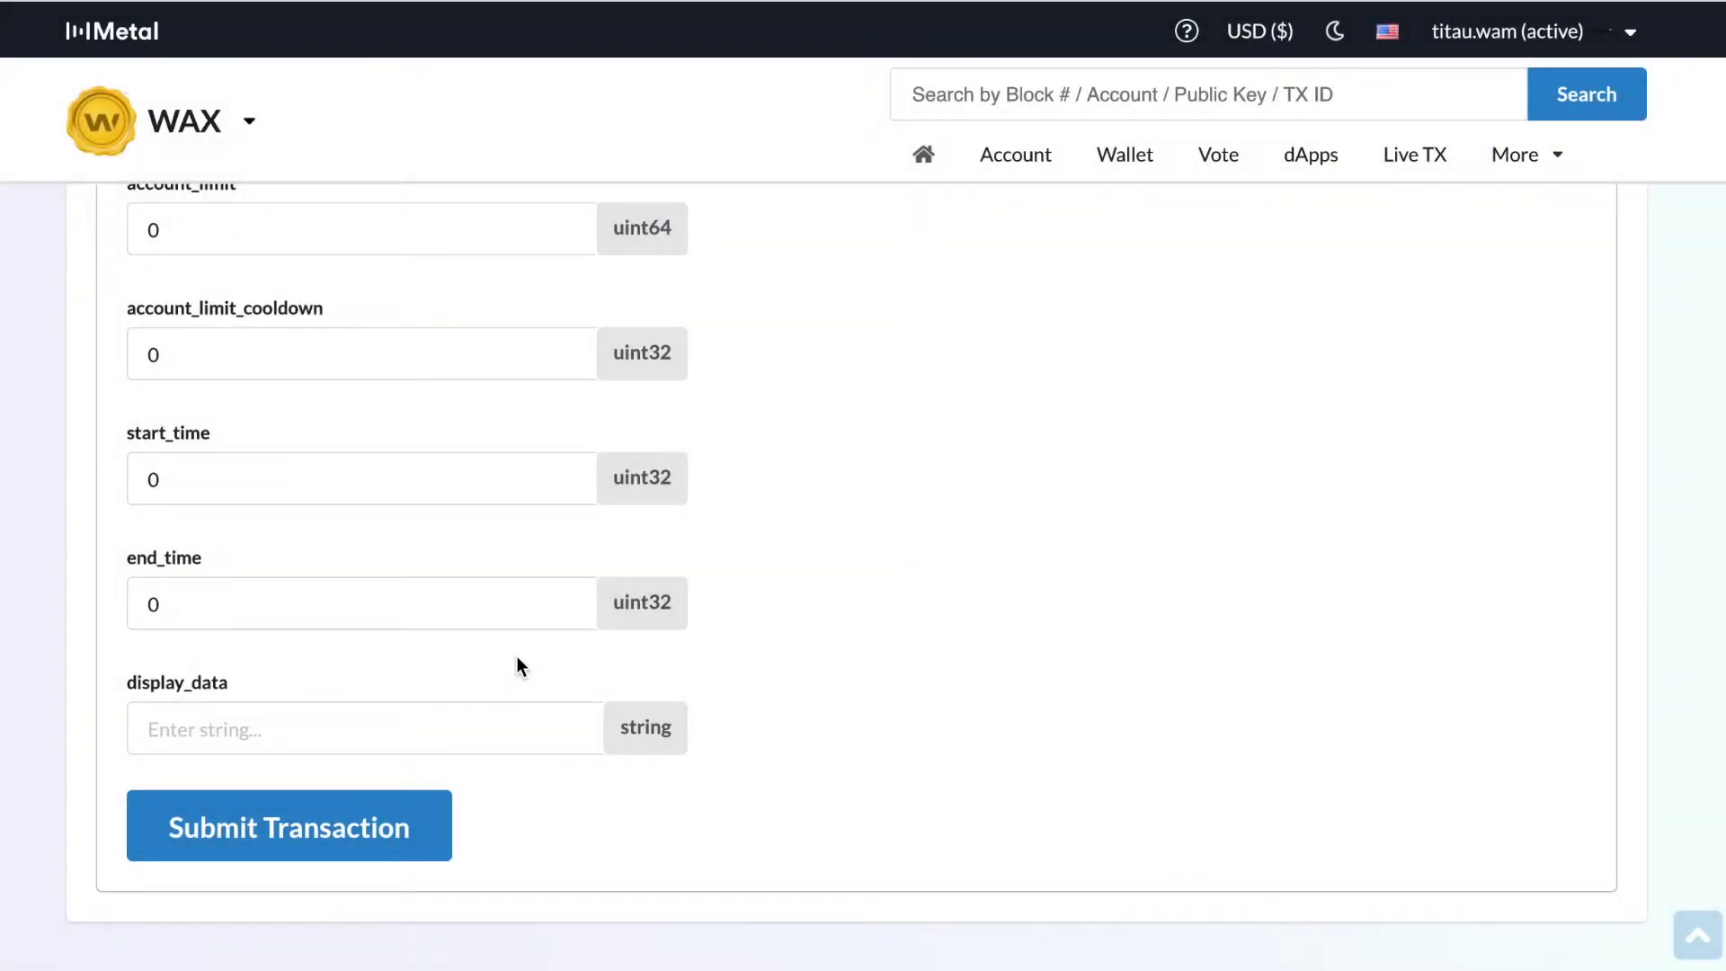
left_click(348, 841)
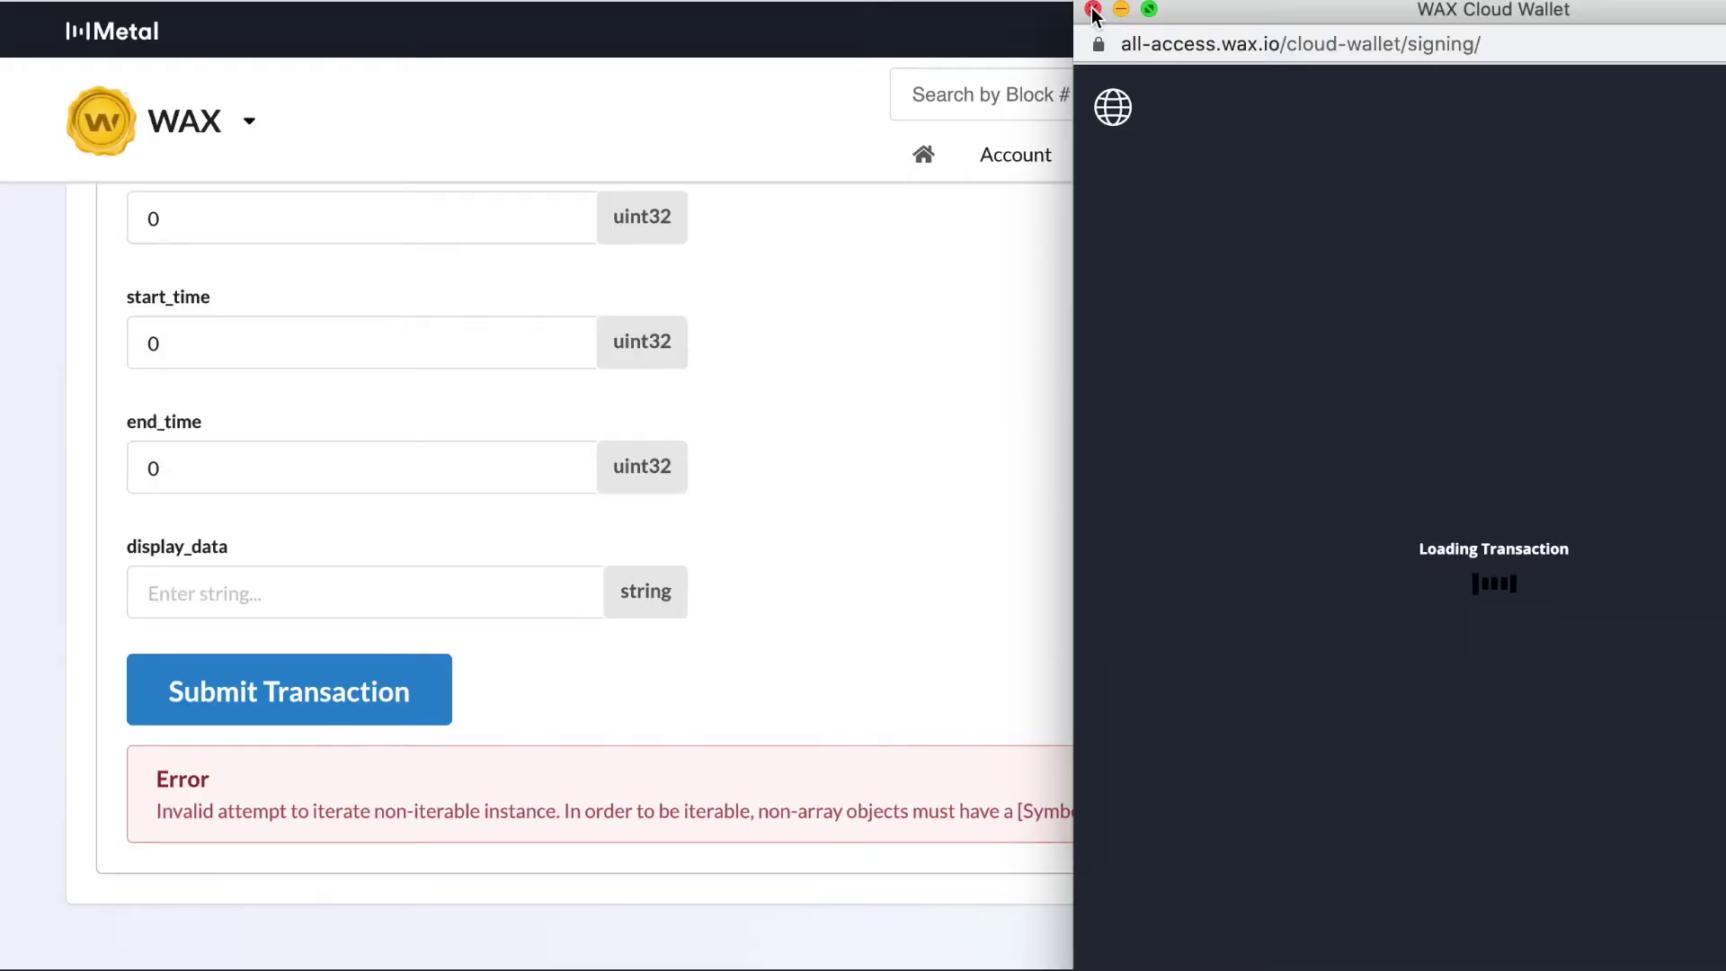
left_click(1093, 10)
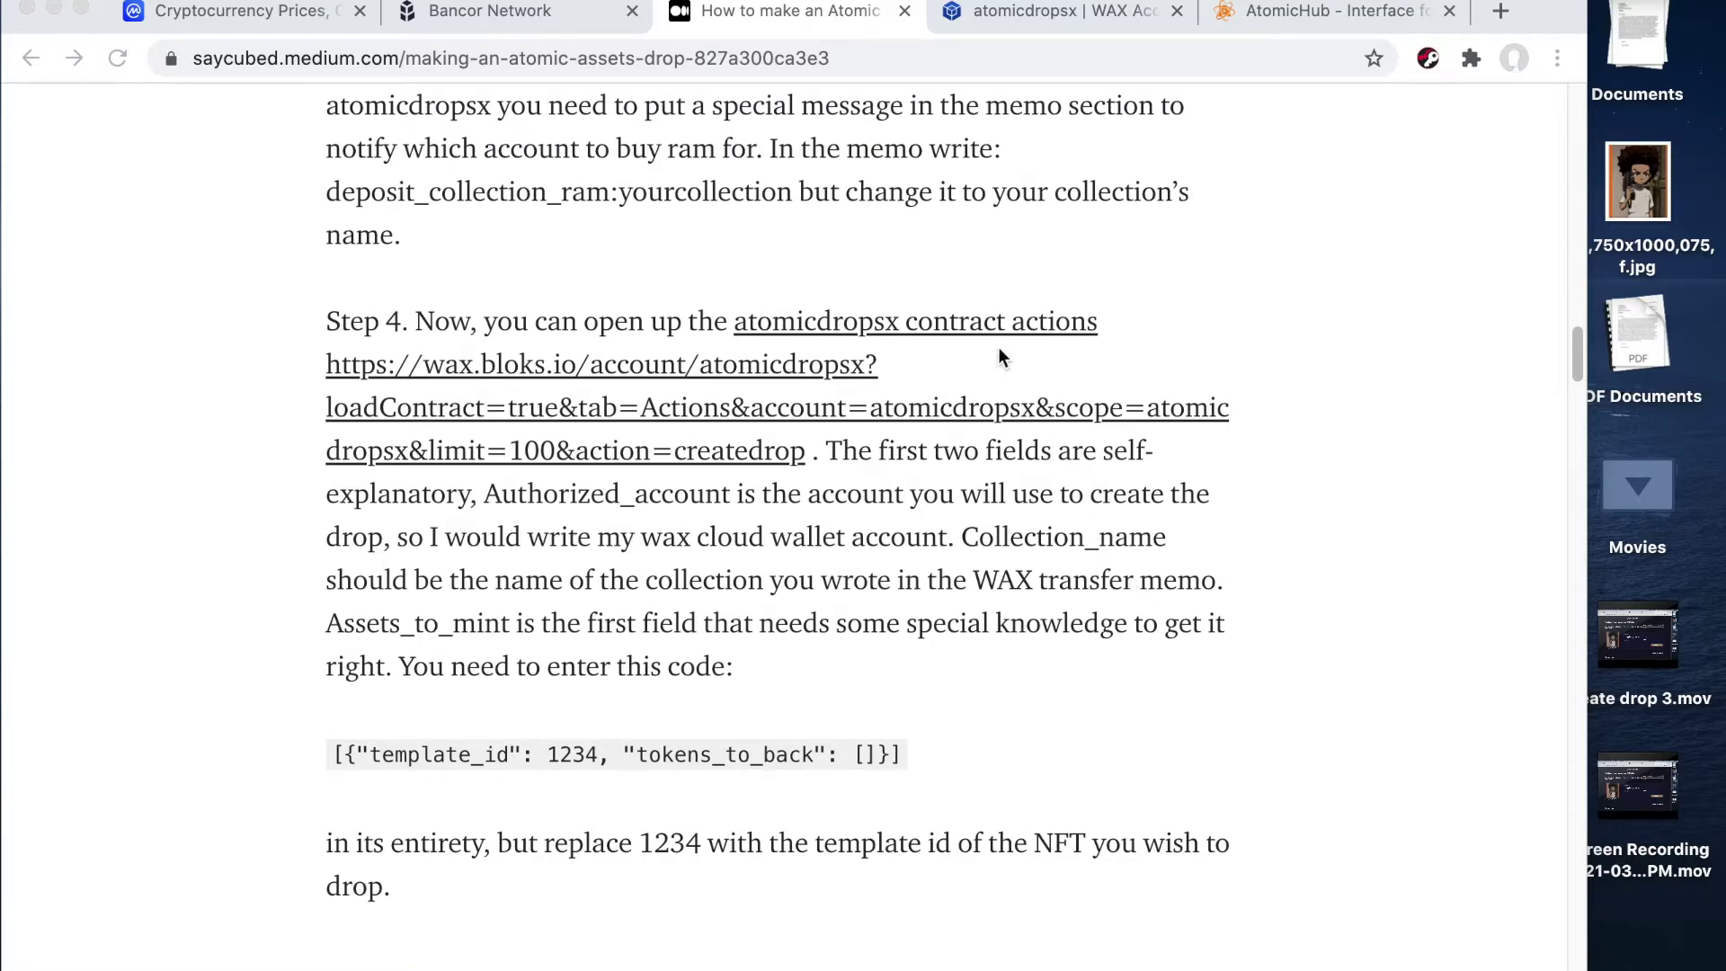
Step: Read the tutorial's Step 4 guidance on the assets_to_mint code format
scroll(1000, 356, "down", 1)
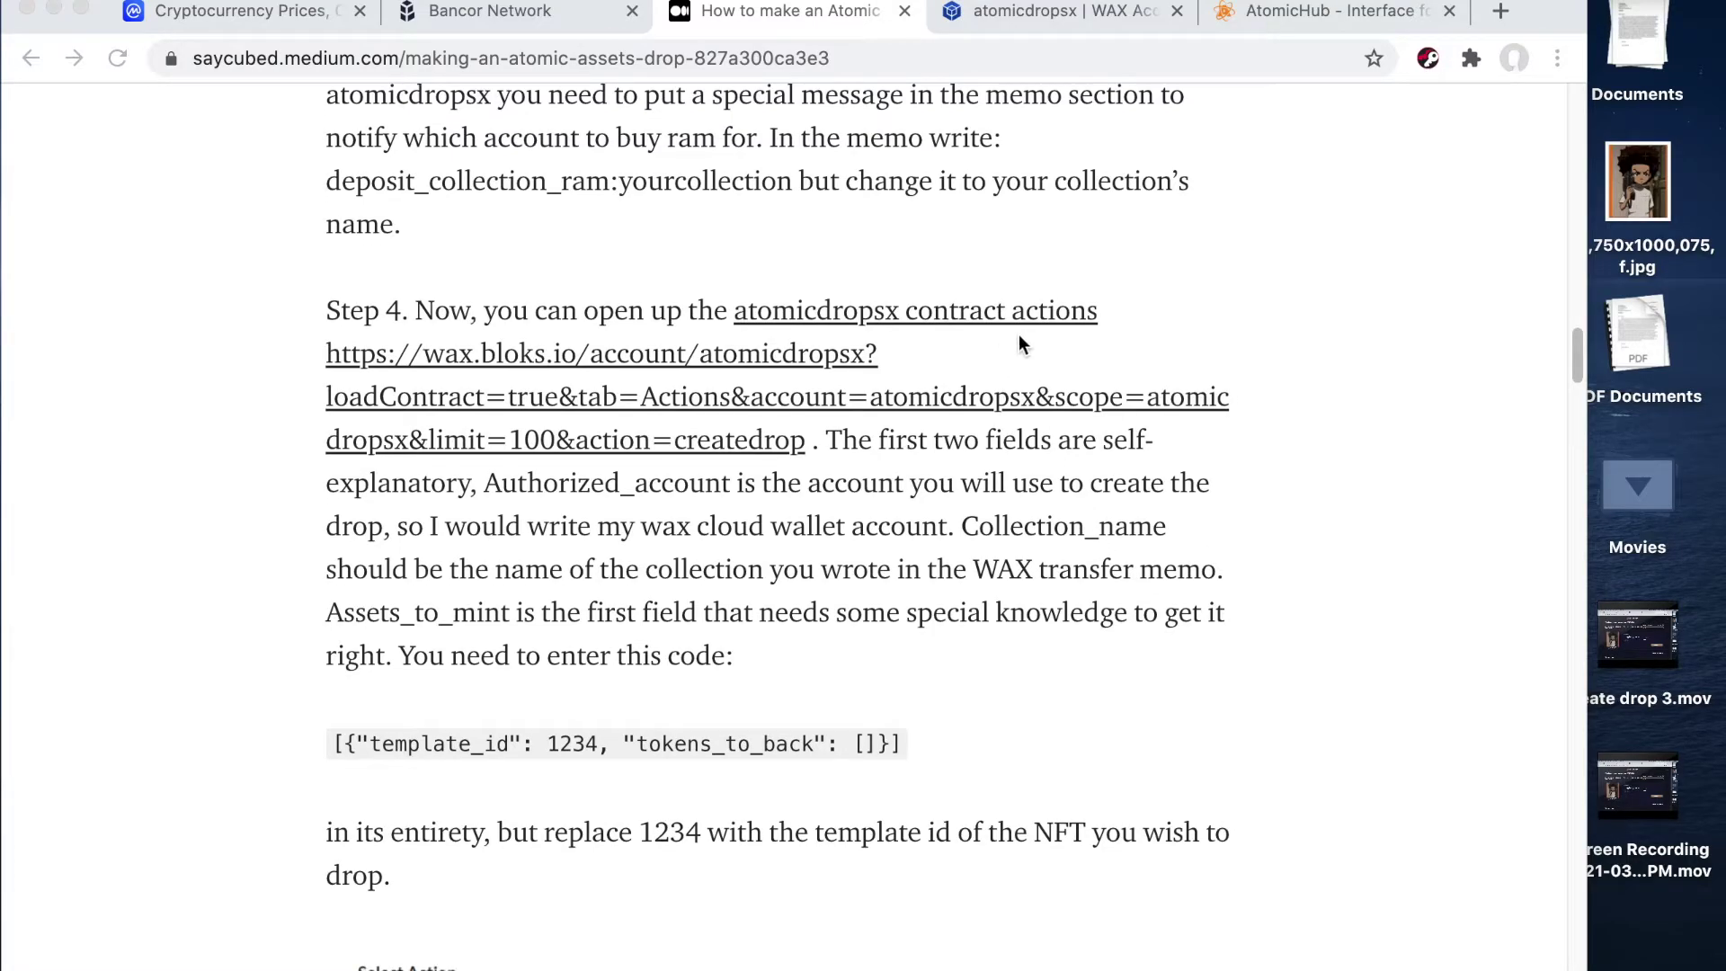
scroll(1021, 343, "down", 2)
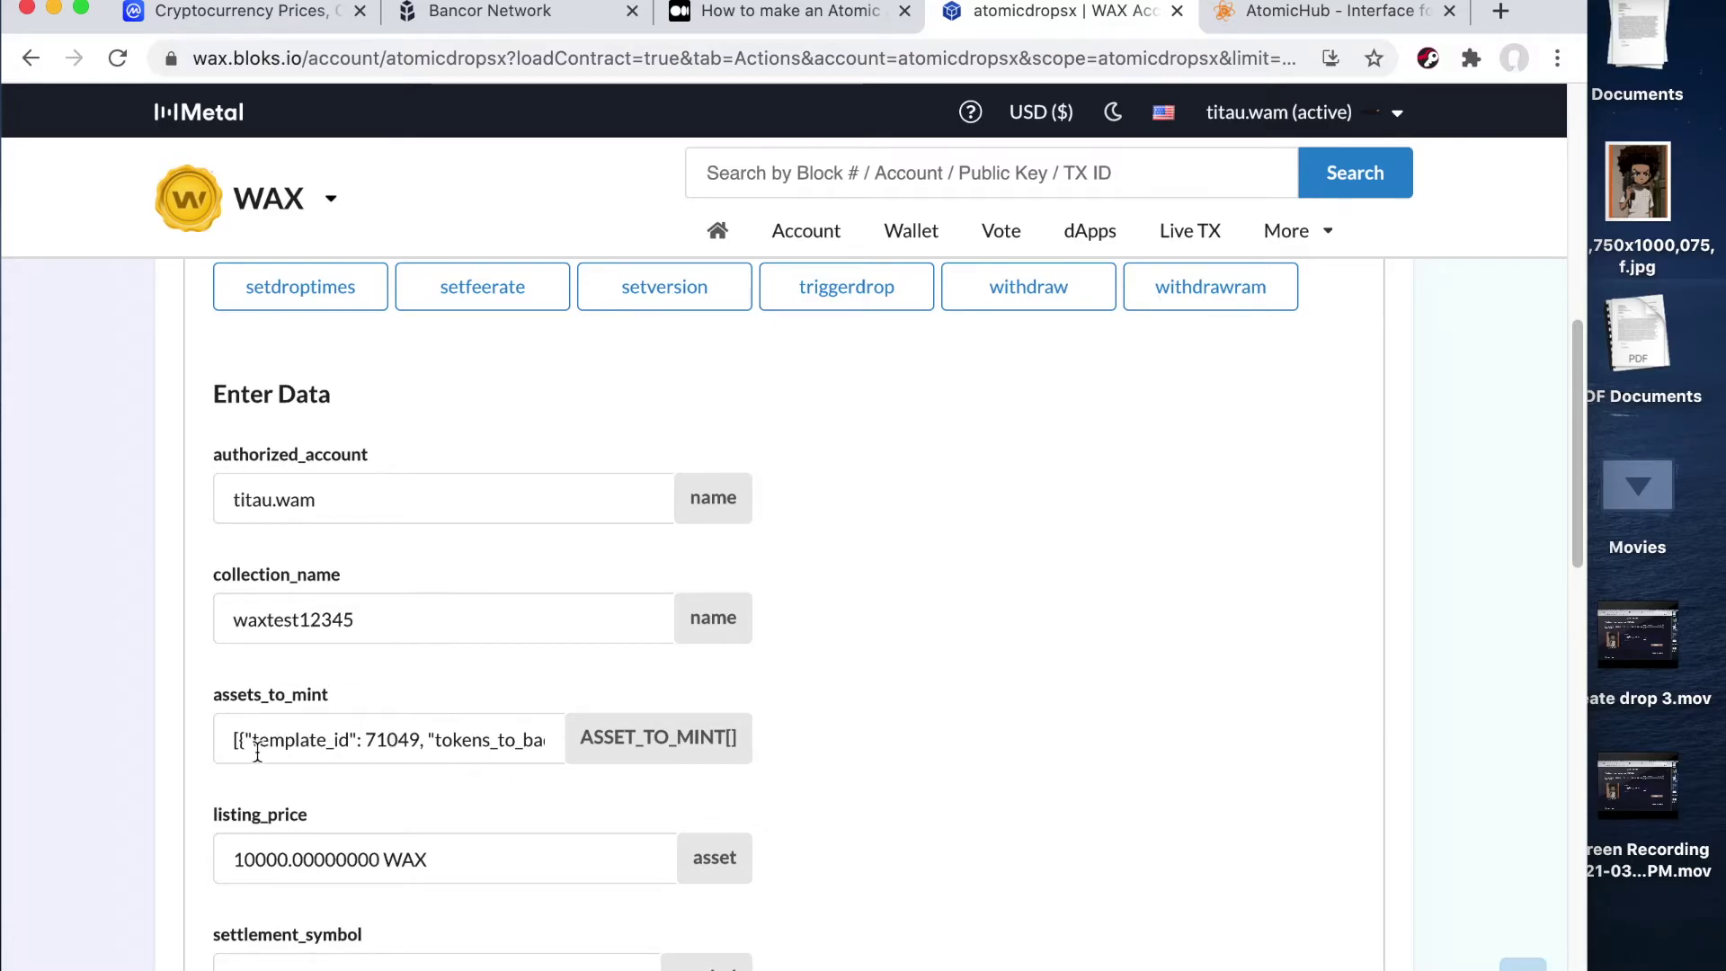
left_click(230, 746)
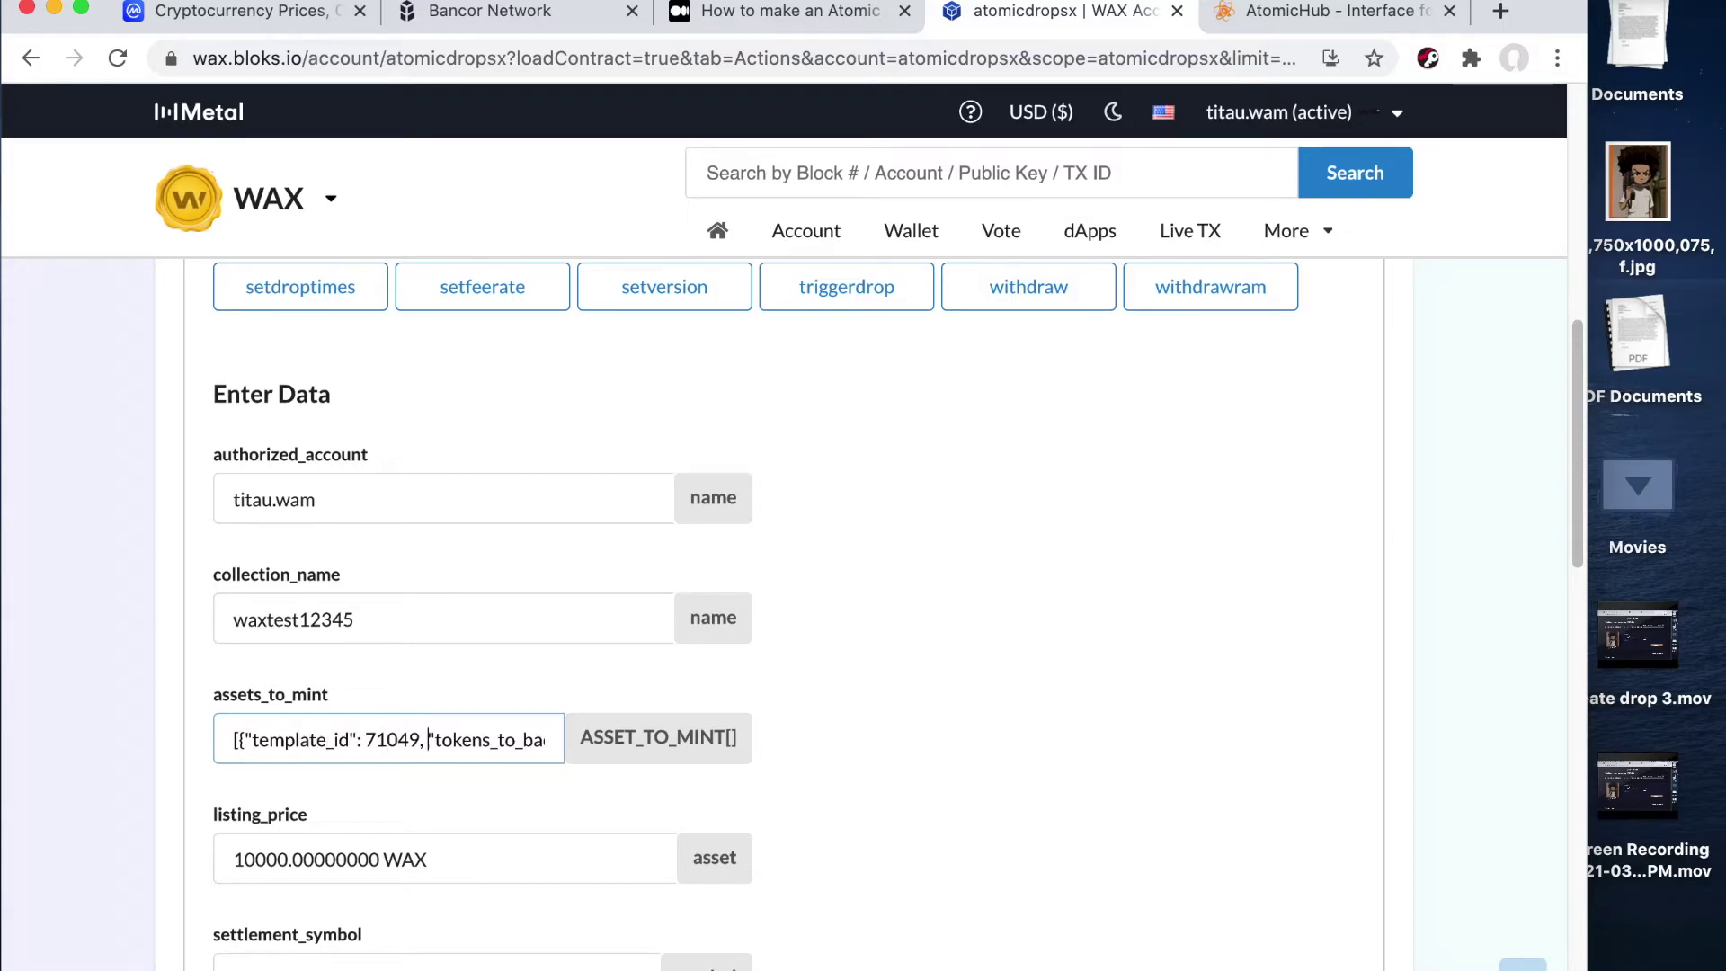
left_click(540, 739)
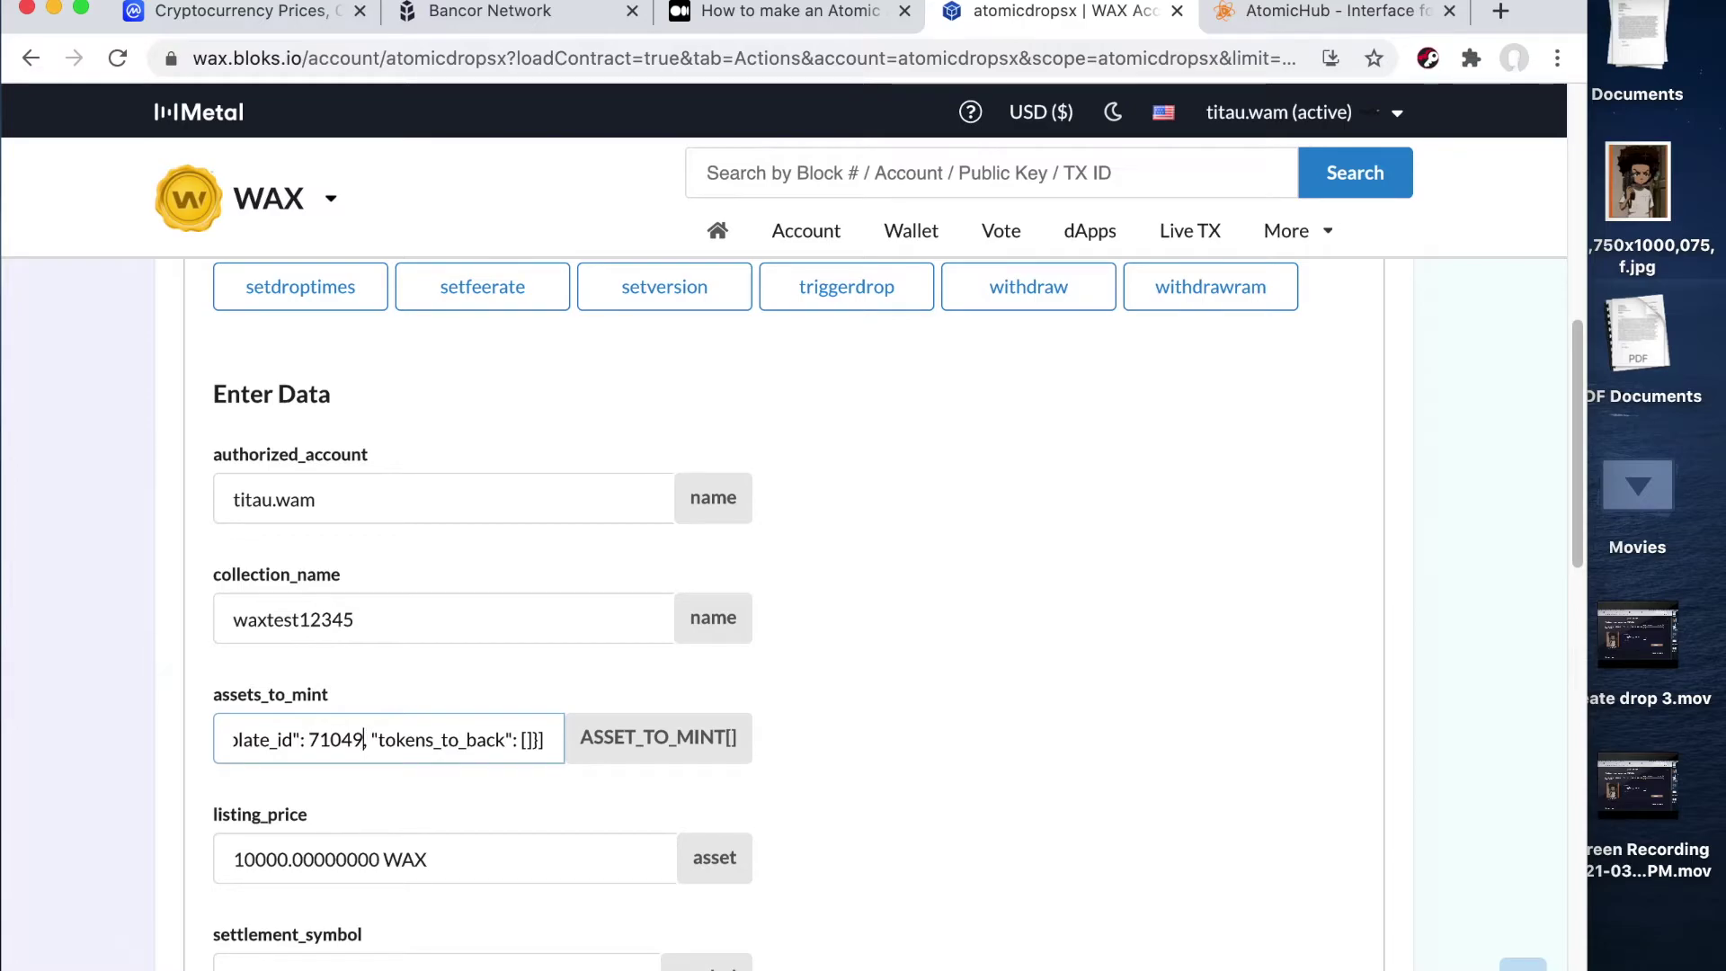
left_click(719, 13)
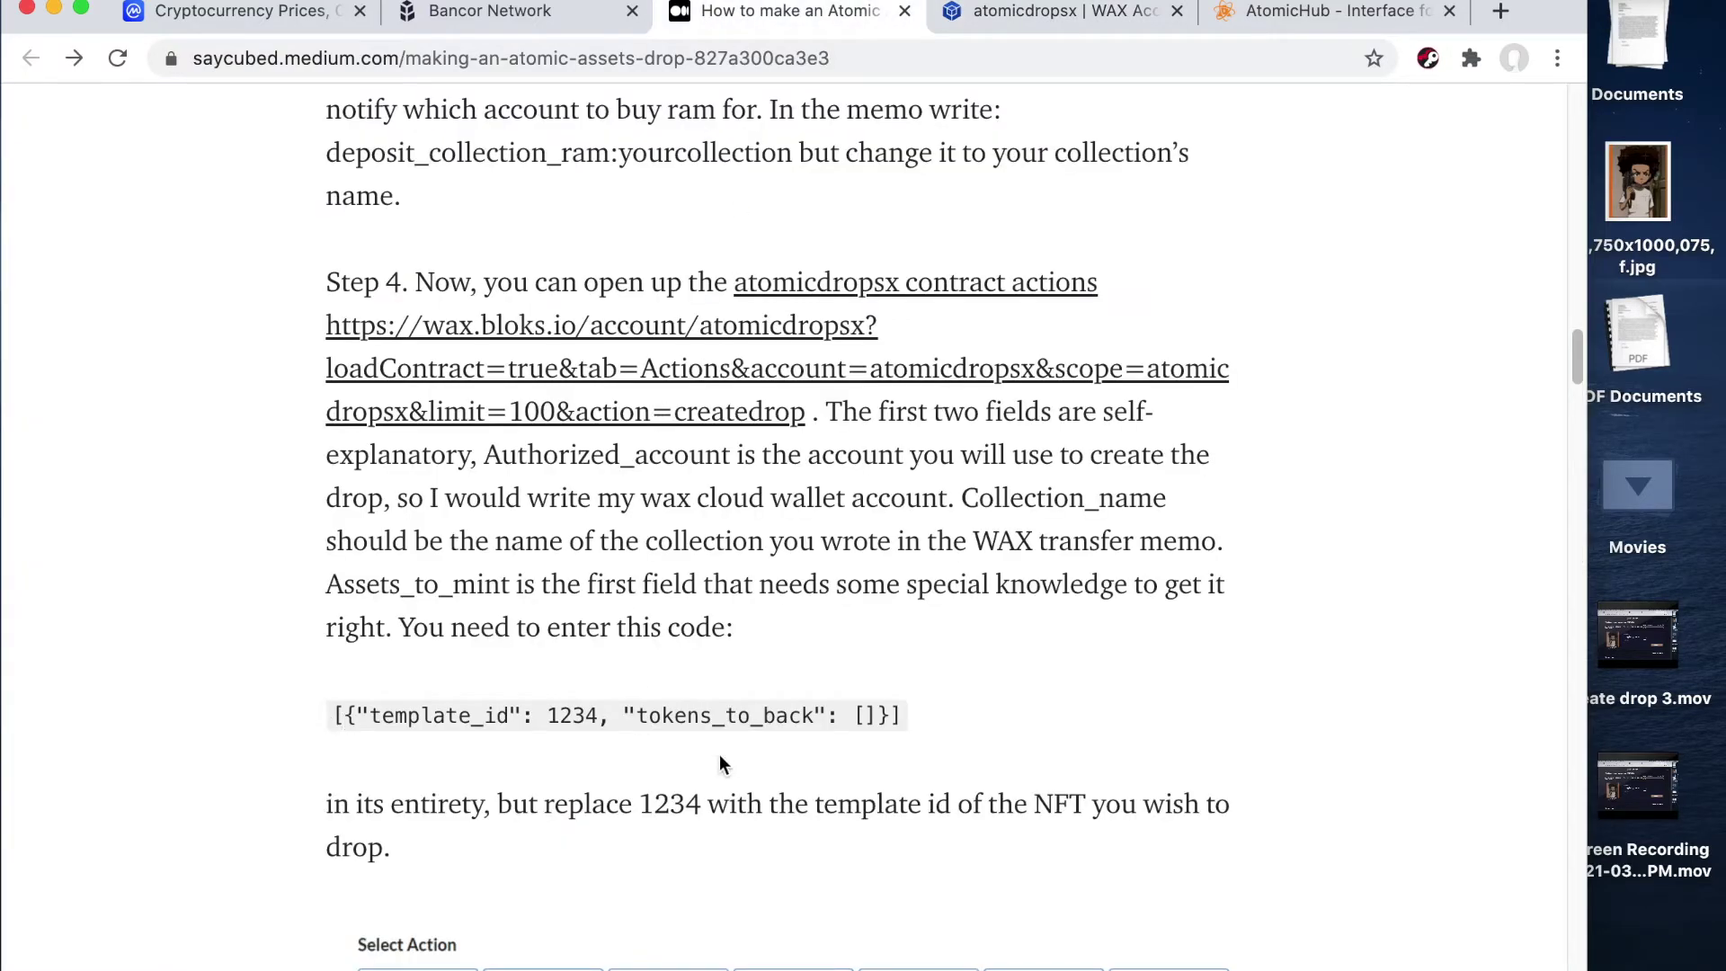
left_click(1263, 25)
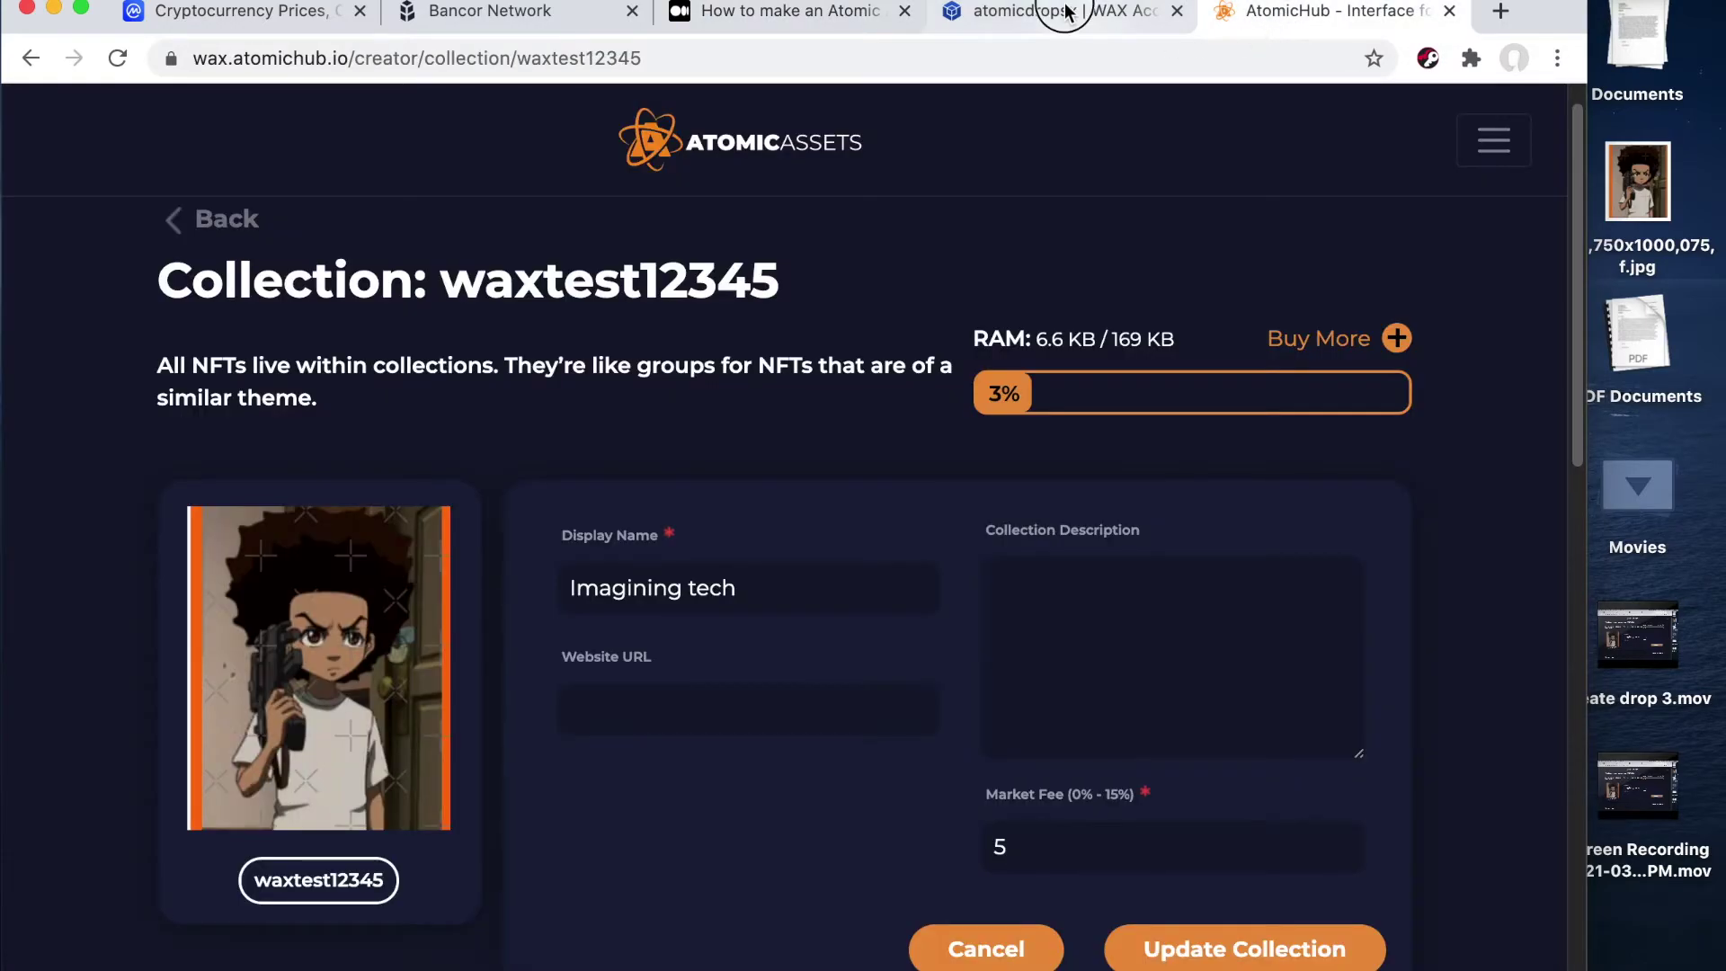
left_click(1092, 18)
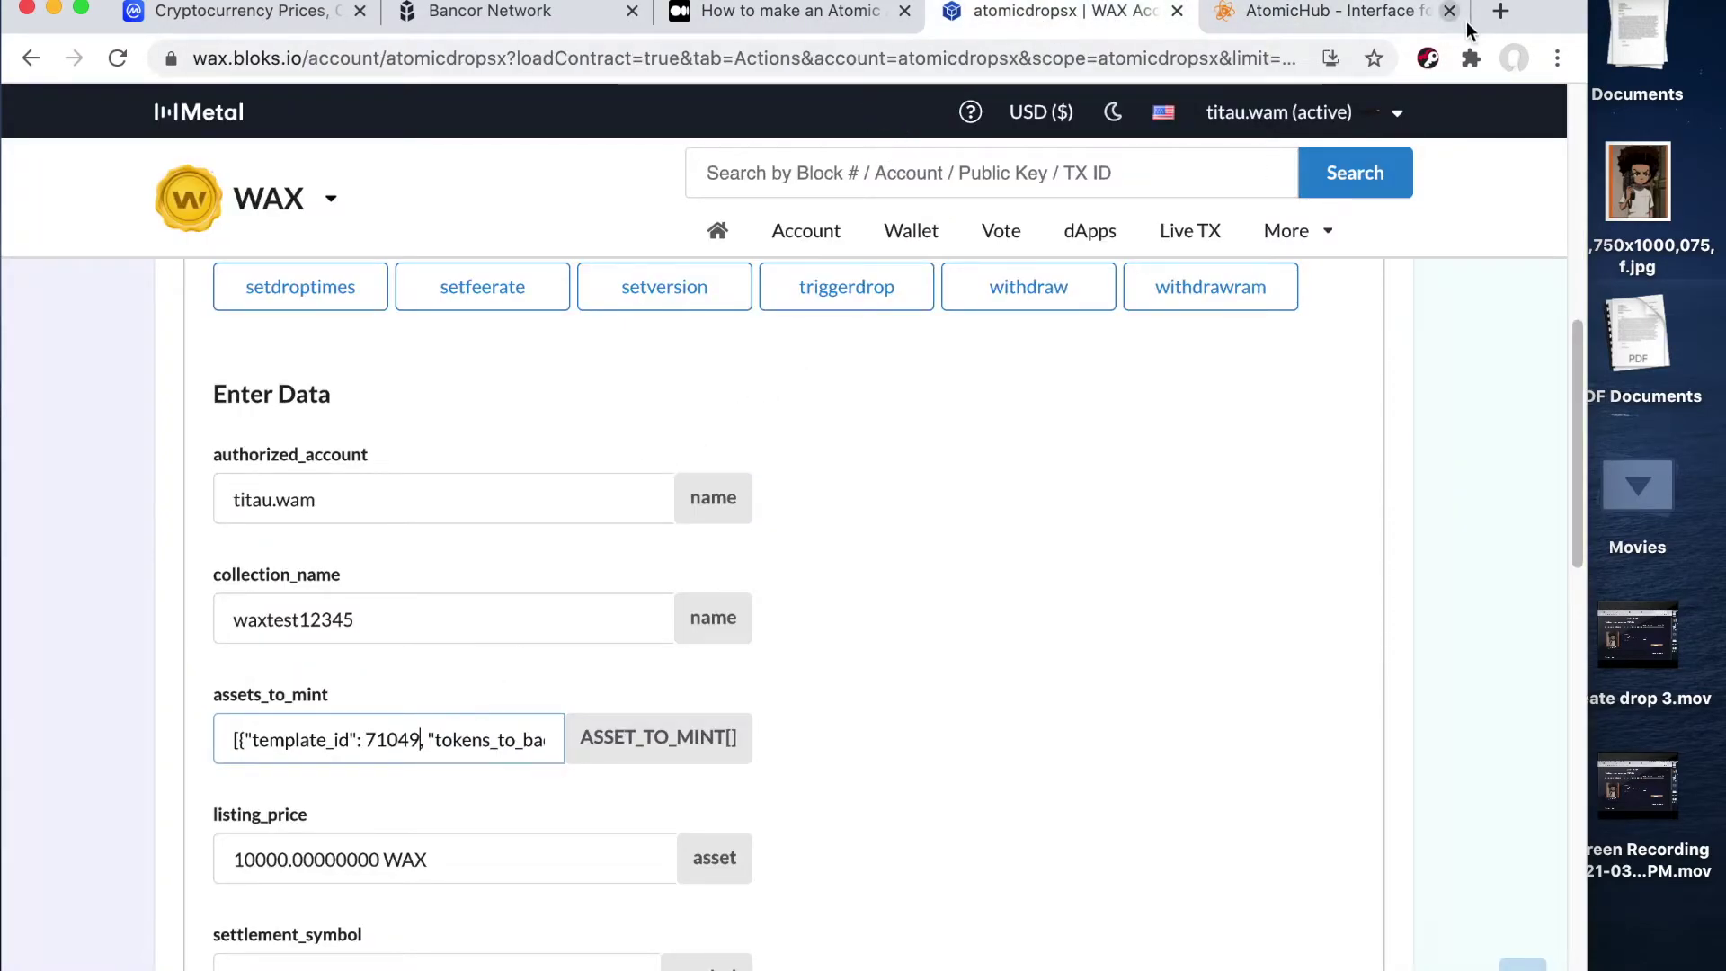
left_click(1315, 17)
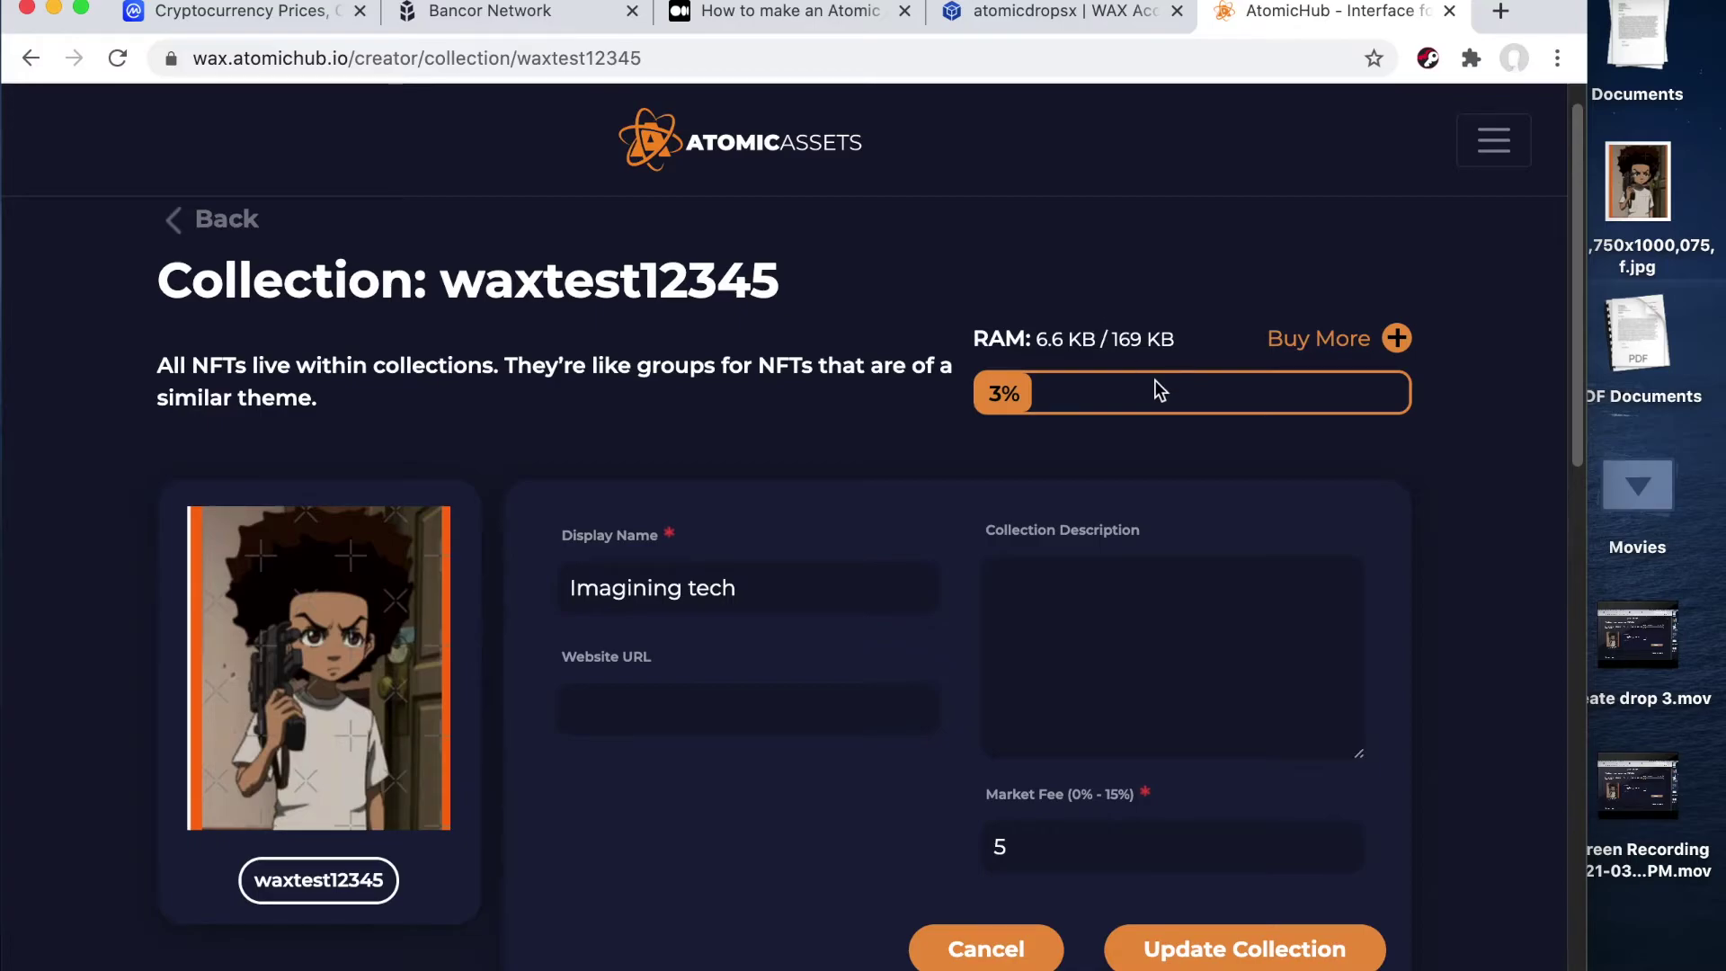
scroll(1092, 436, "down", 10)
scroll(1093, 440, "up", 9)
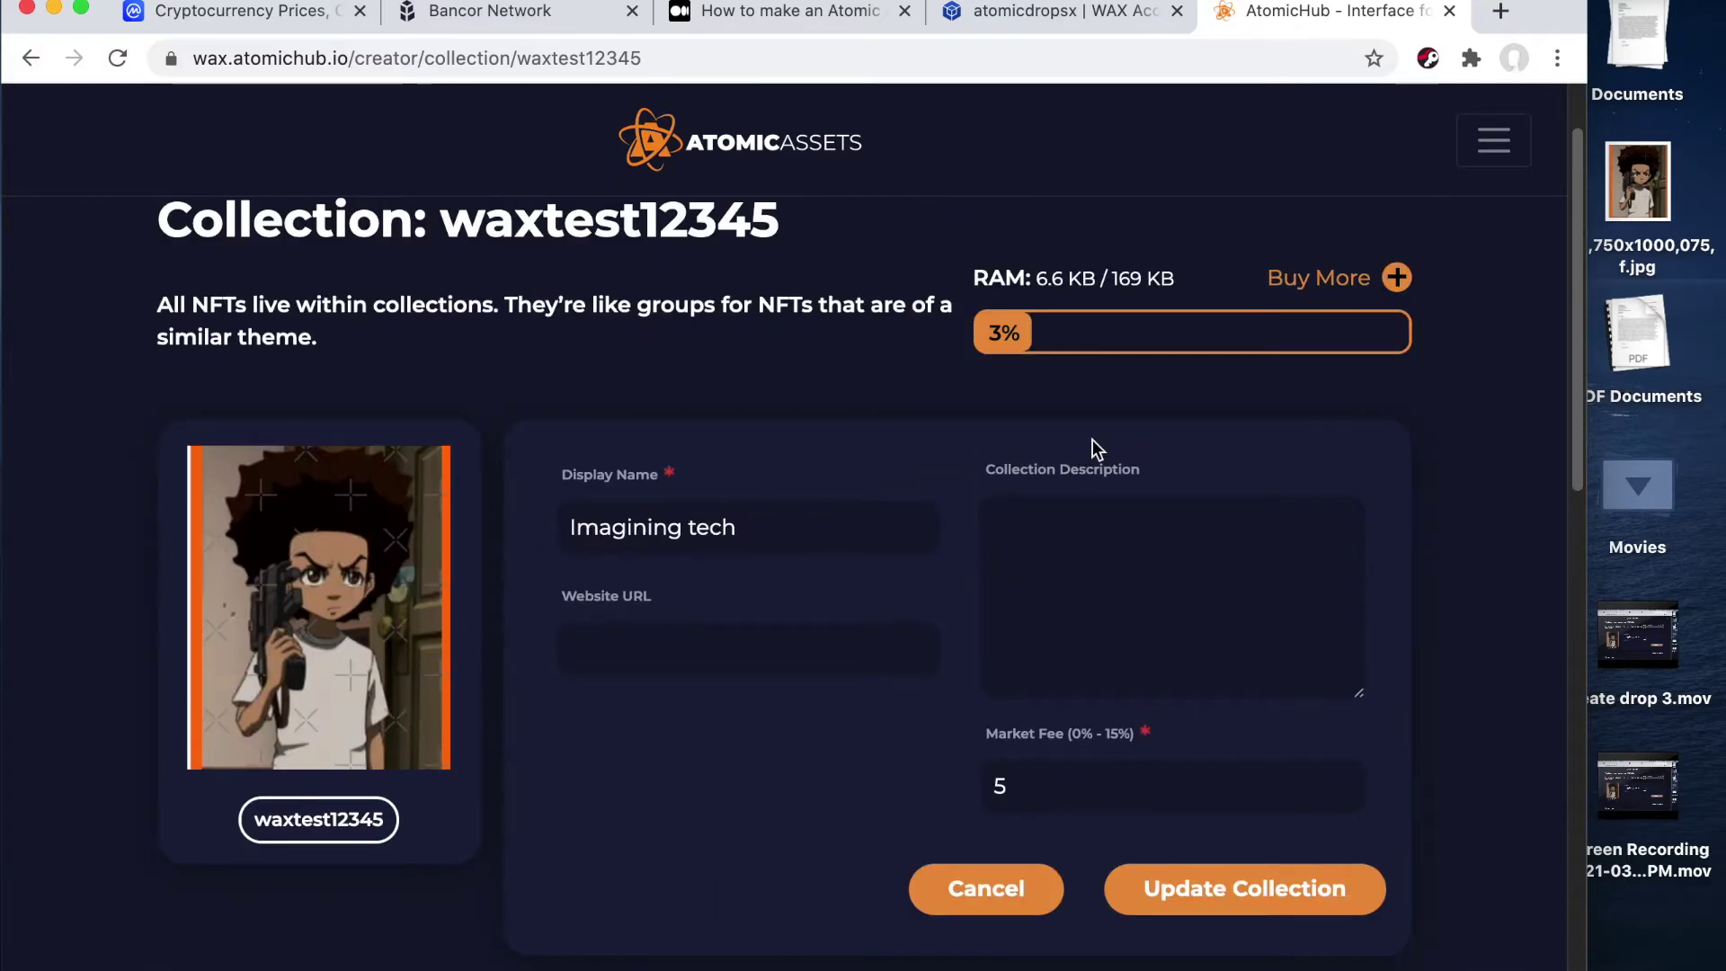
left_click(1055, 20)
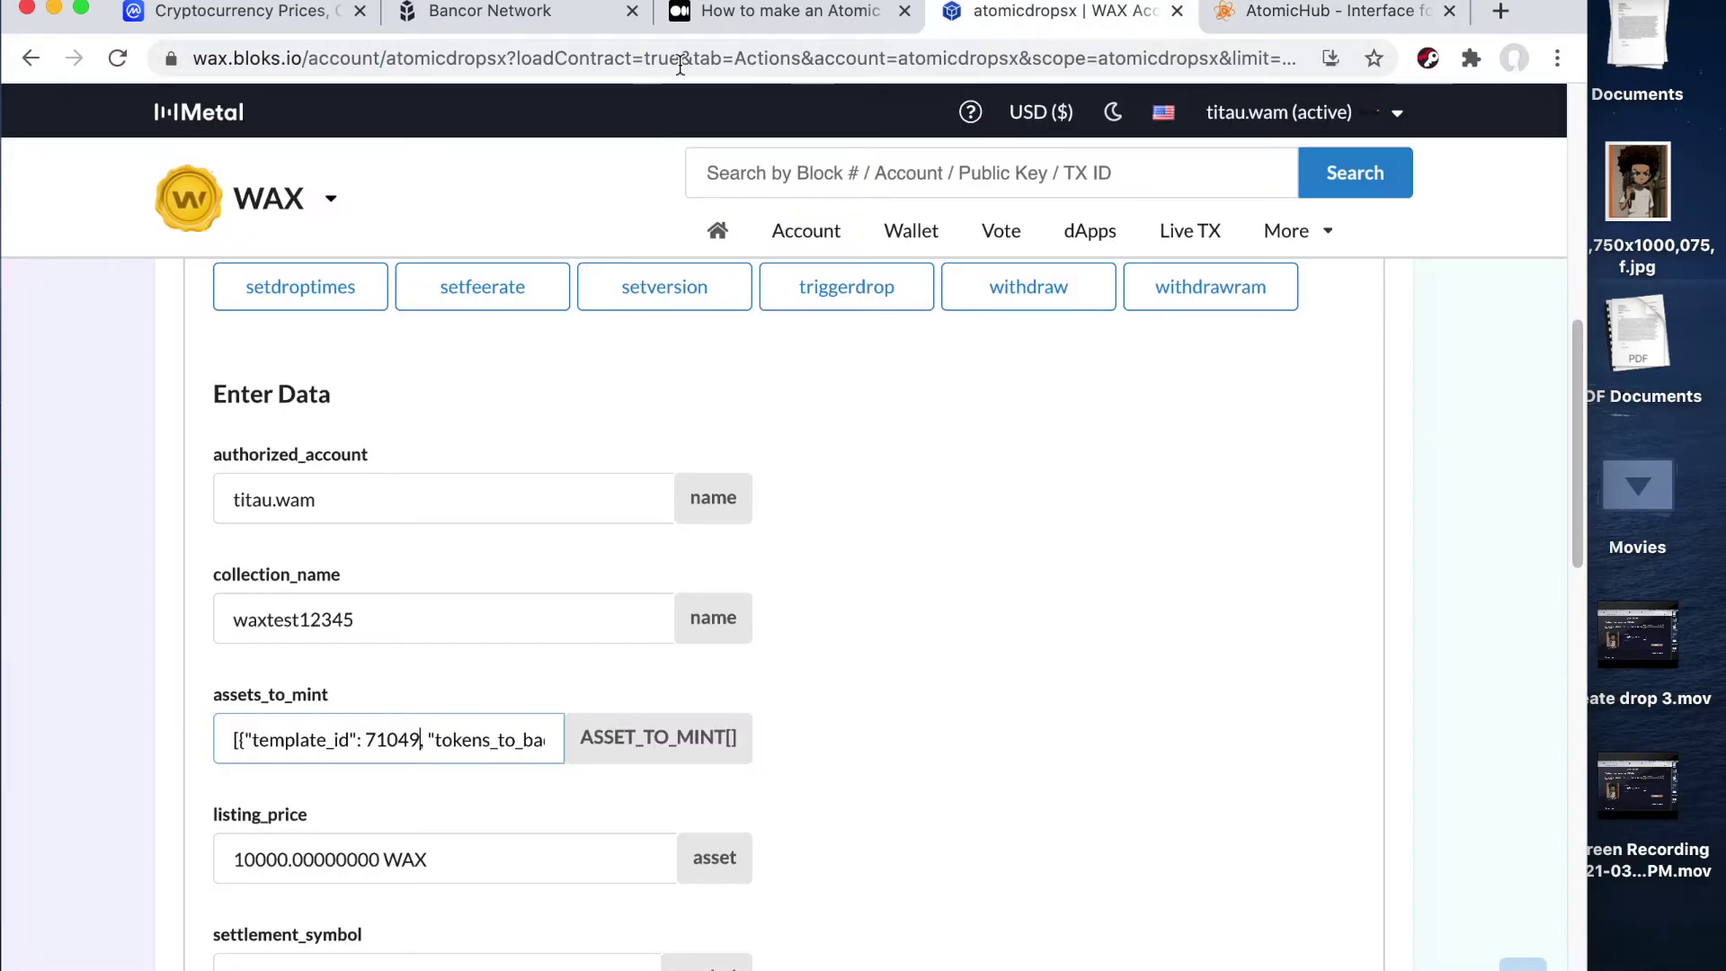
scroll(474, 597, "down", 2)
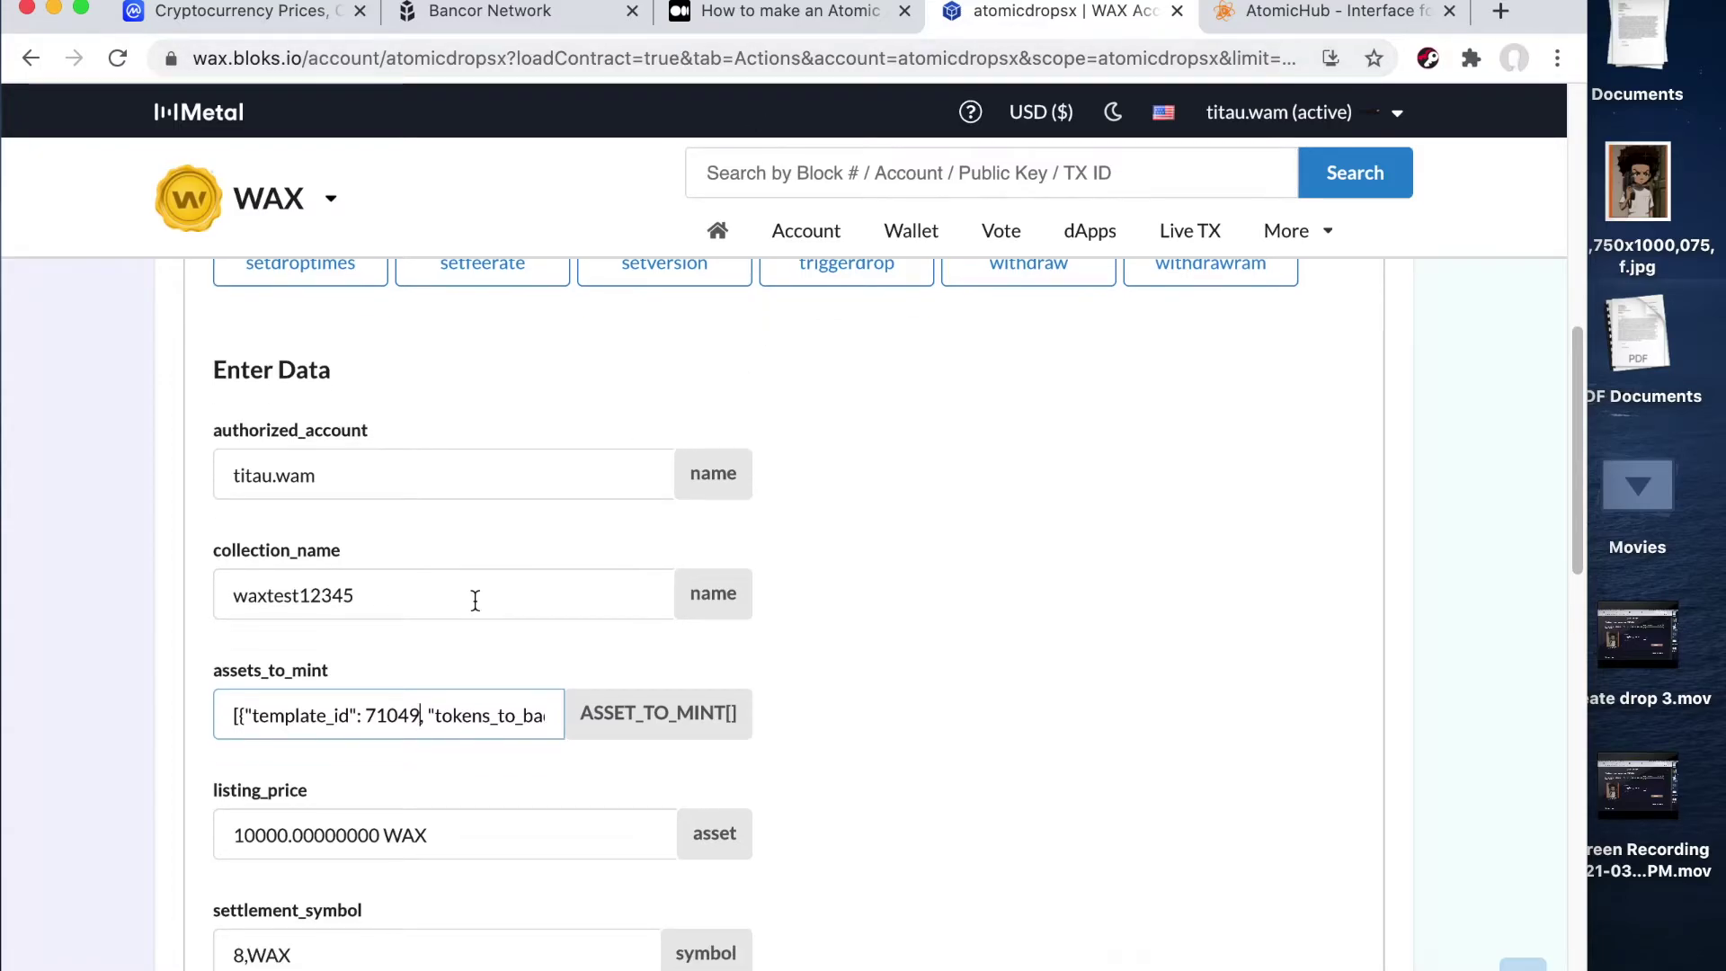
scroll(488, 651, "down", 2)
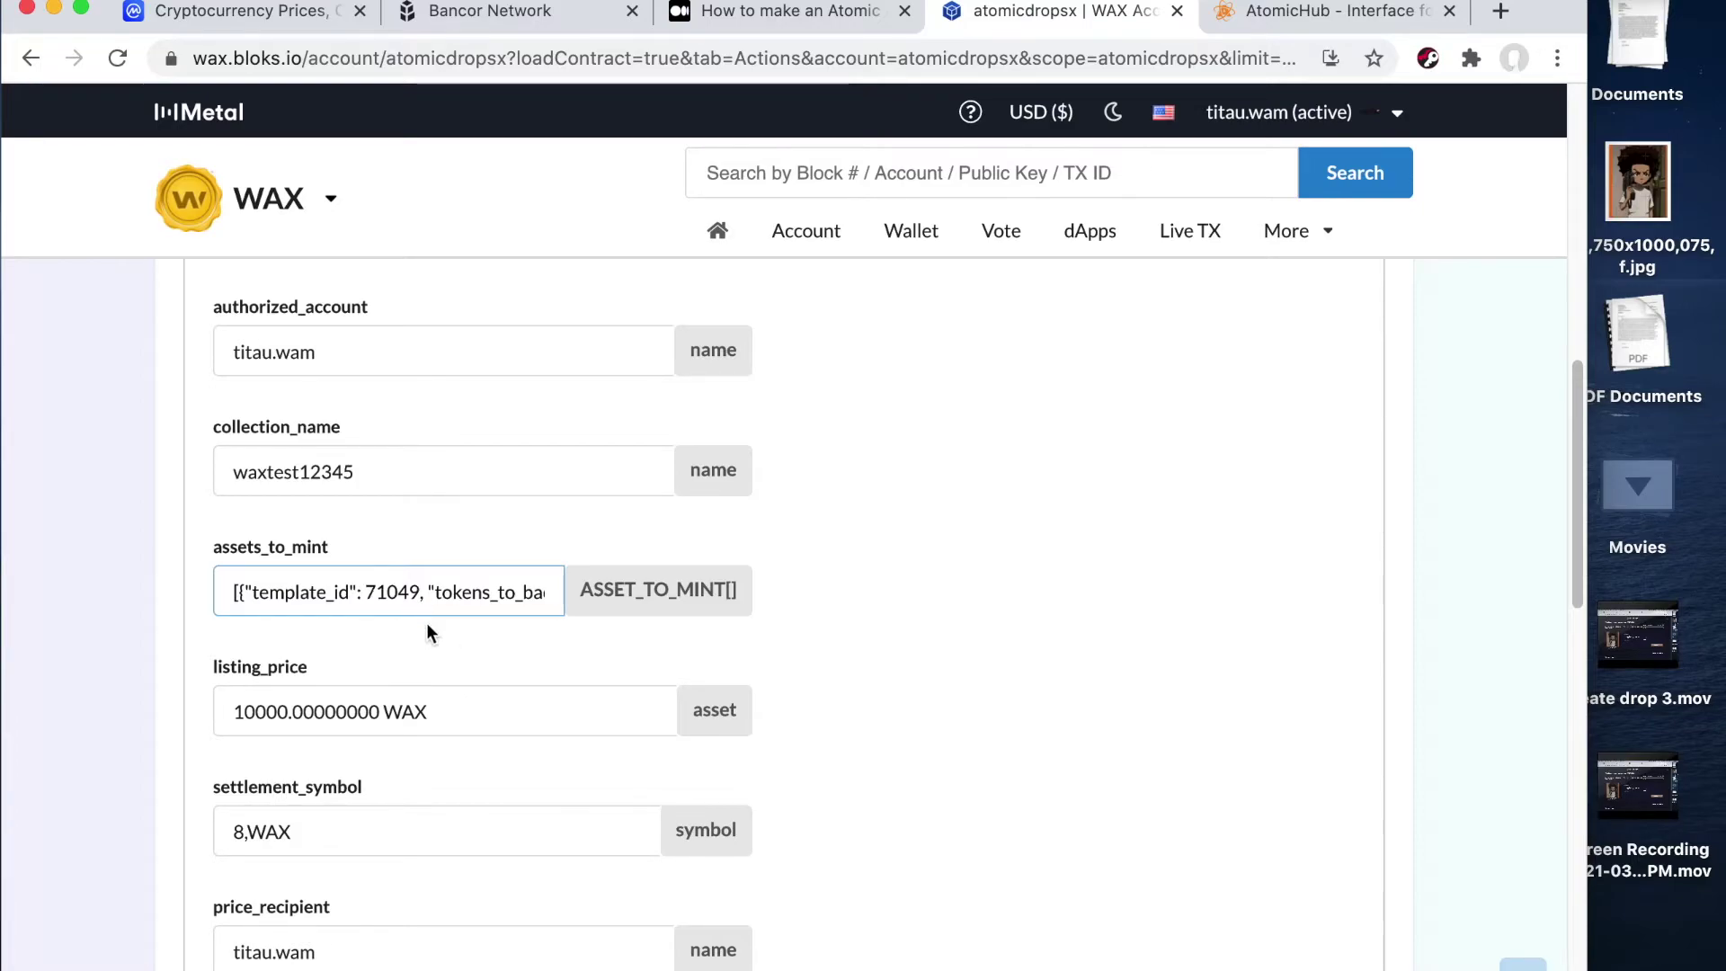
key("XF86AudioRaiseVolume")
left_click(795, 19)
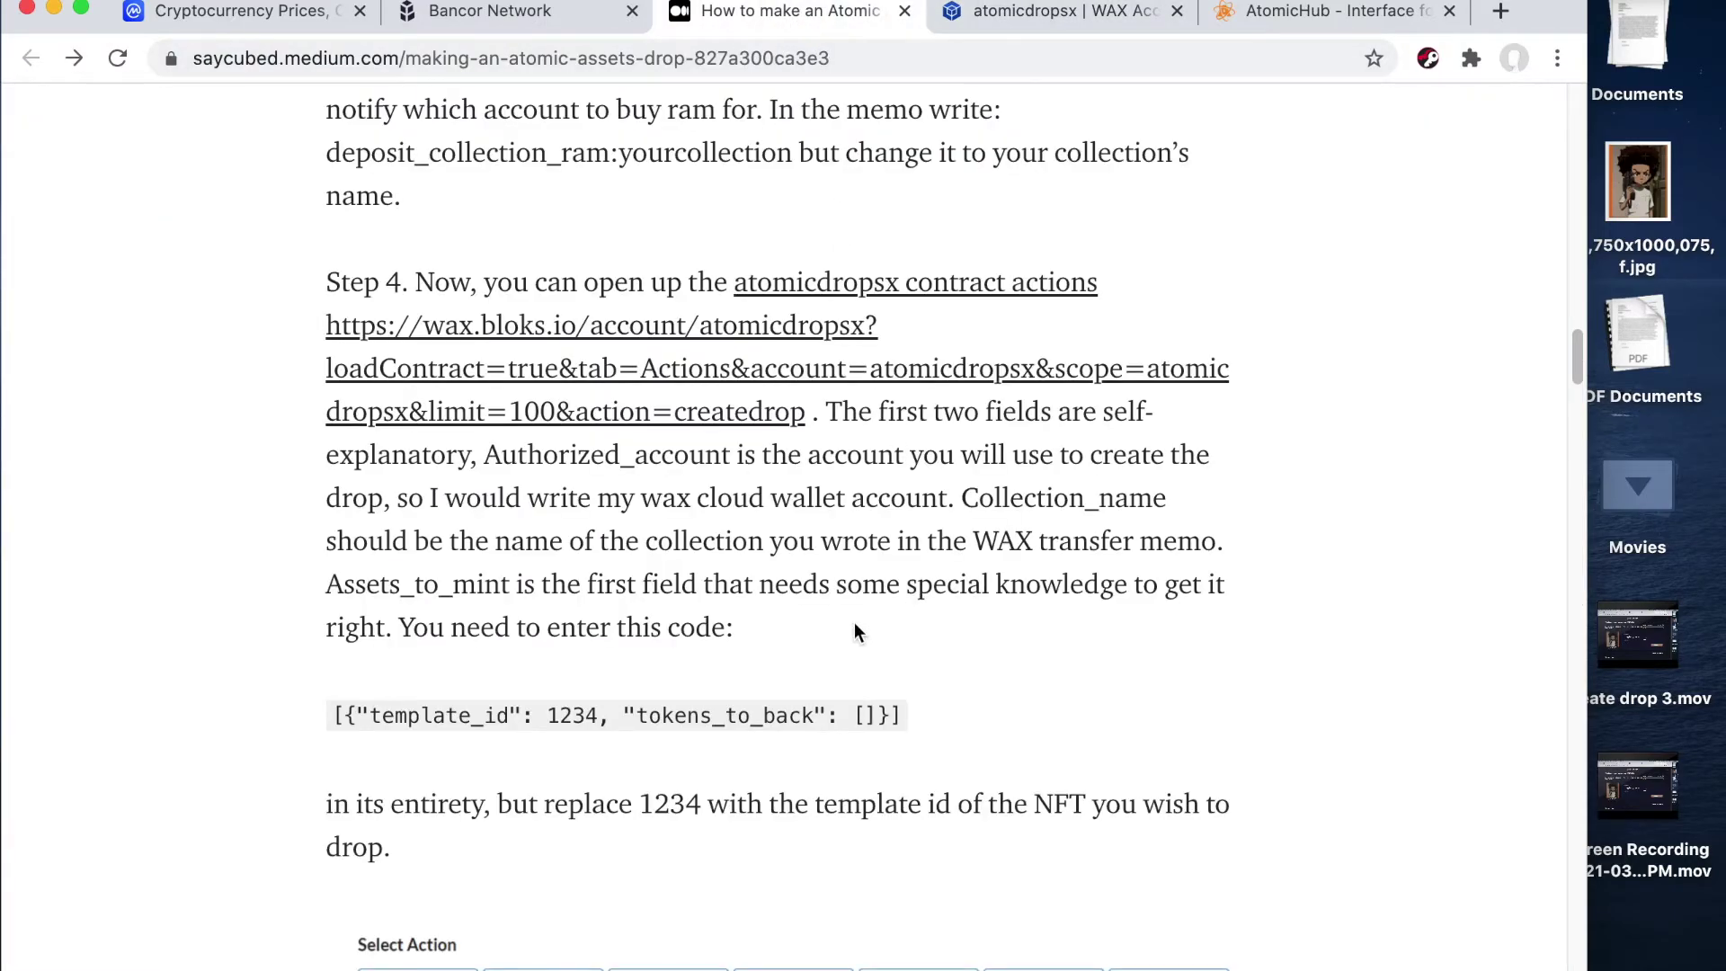
scroll(854, 630, "down", 13)
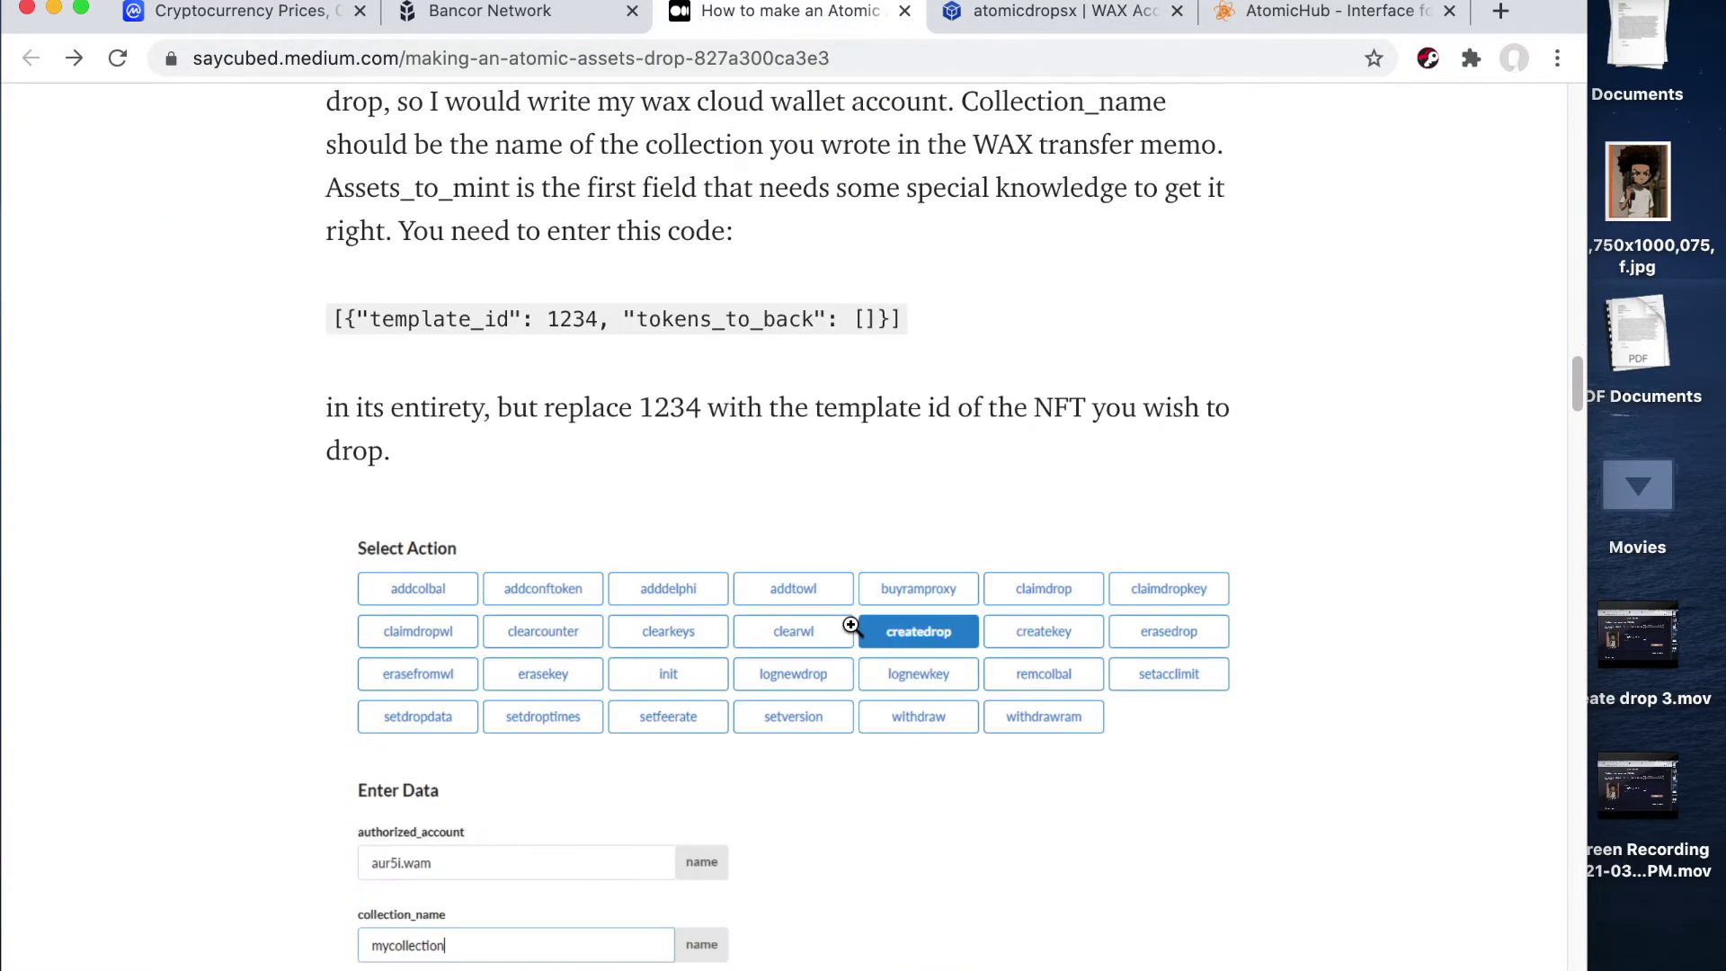
scroll(850, 635, "down", 1)
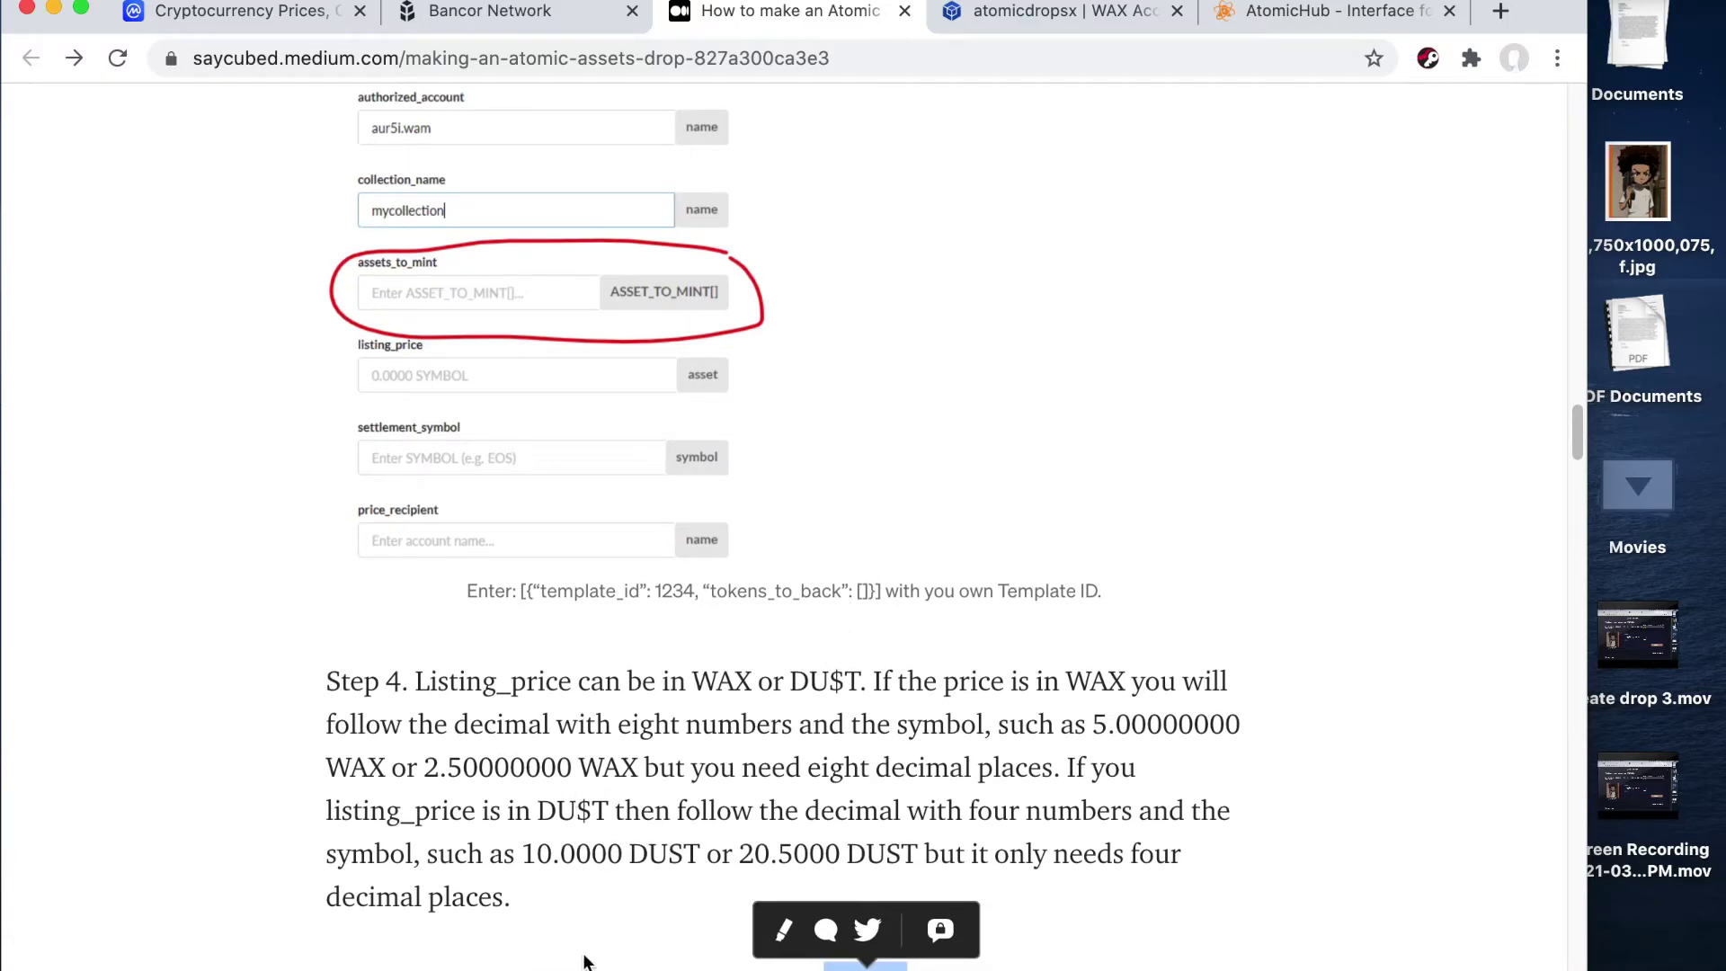
Step: Submit the createdrop transaction for template 71049 priced at 10000 WAX
left_click(1097, 13)
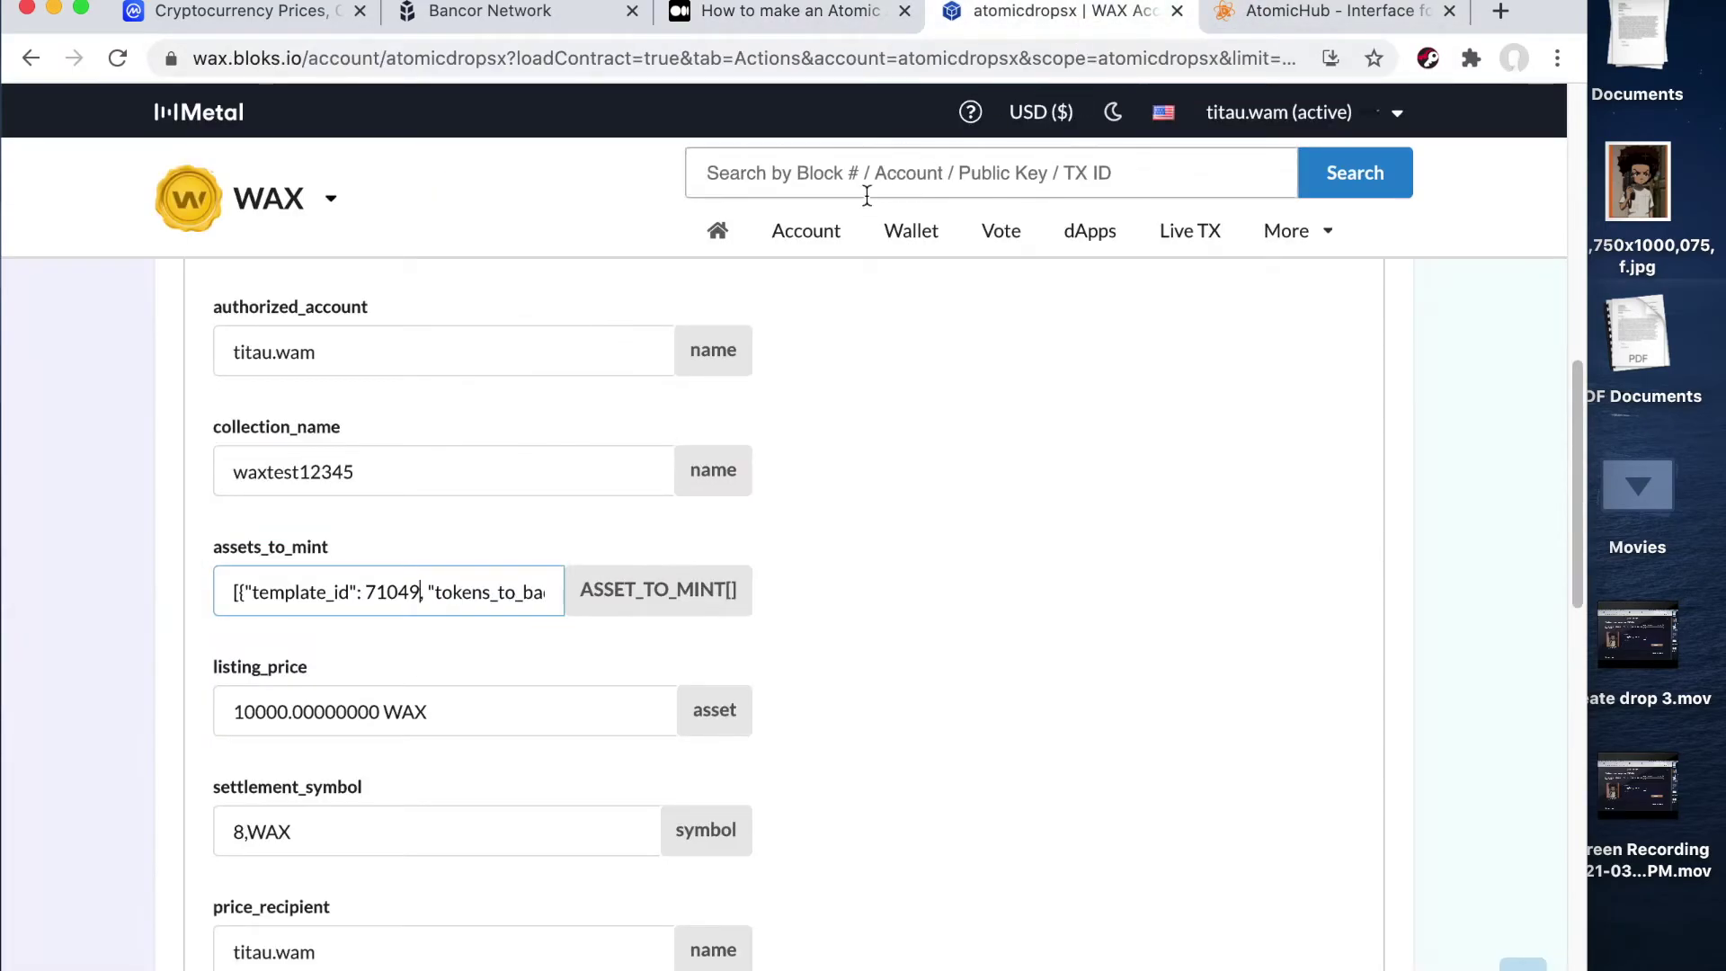
scroll(701, 557, "down", 1)
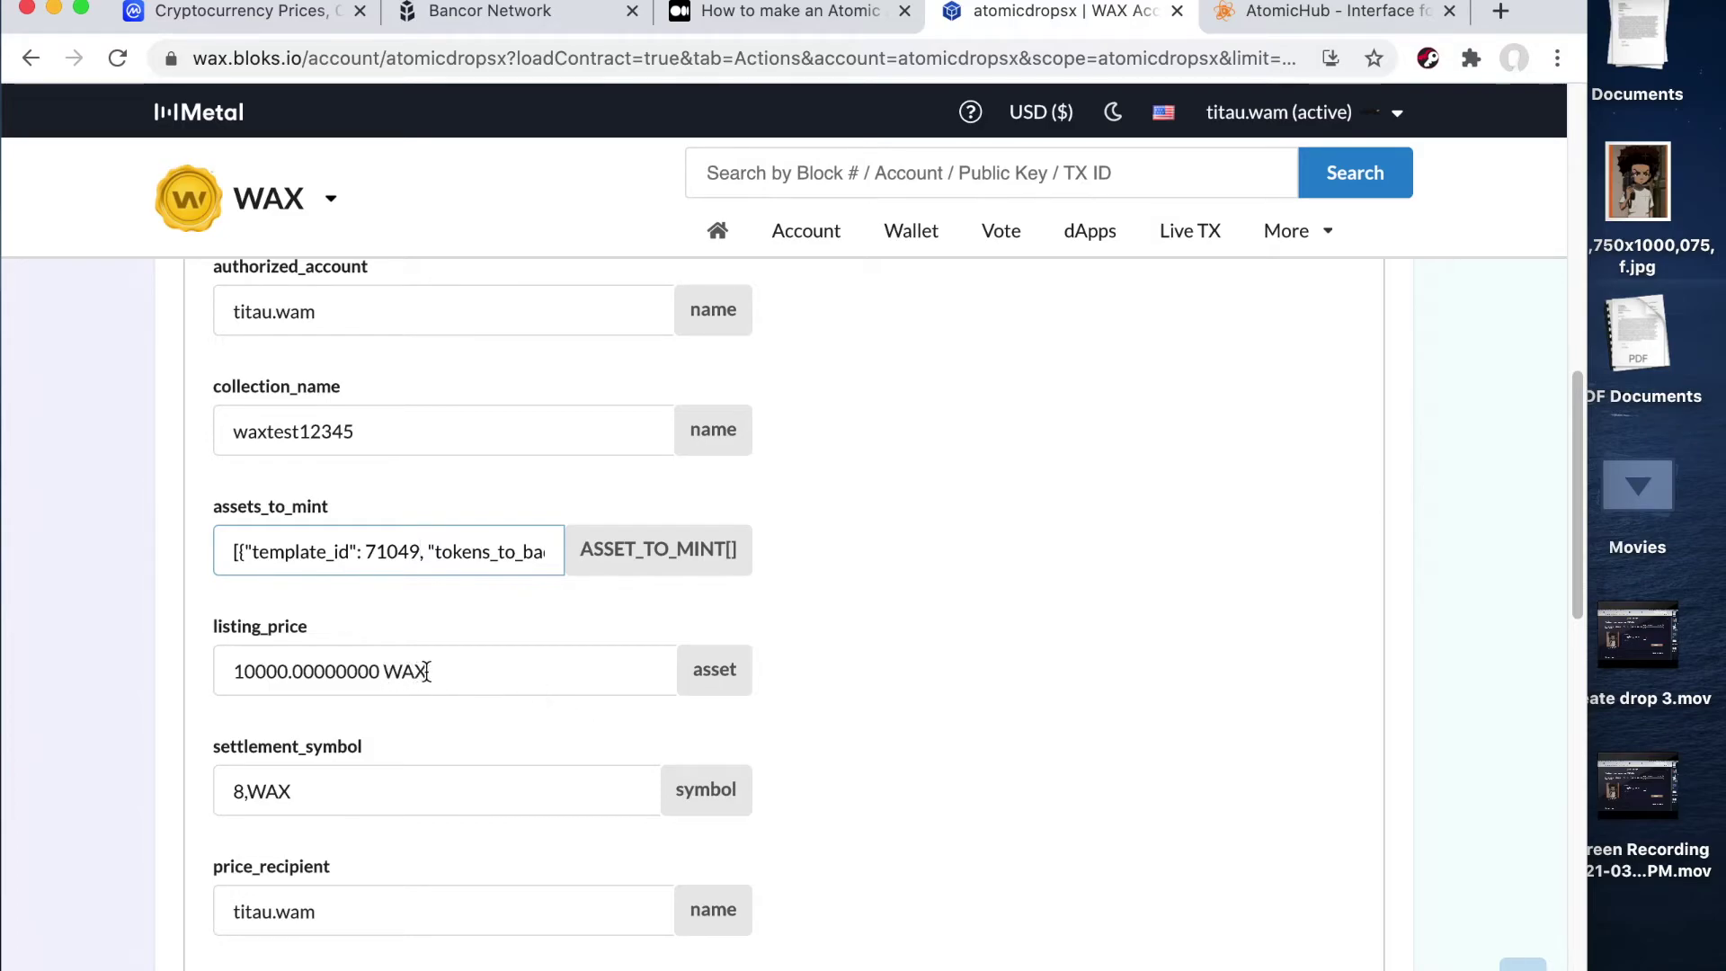
scroll(424, 692, "down", 3)
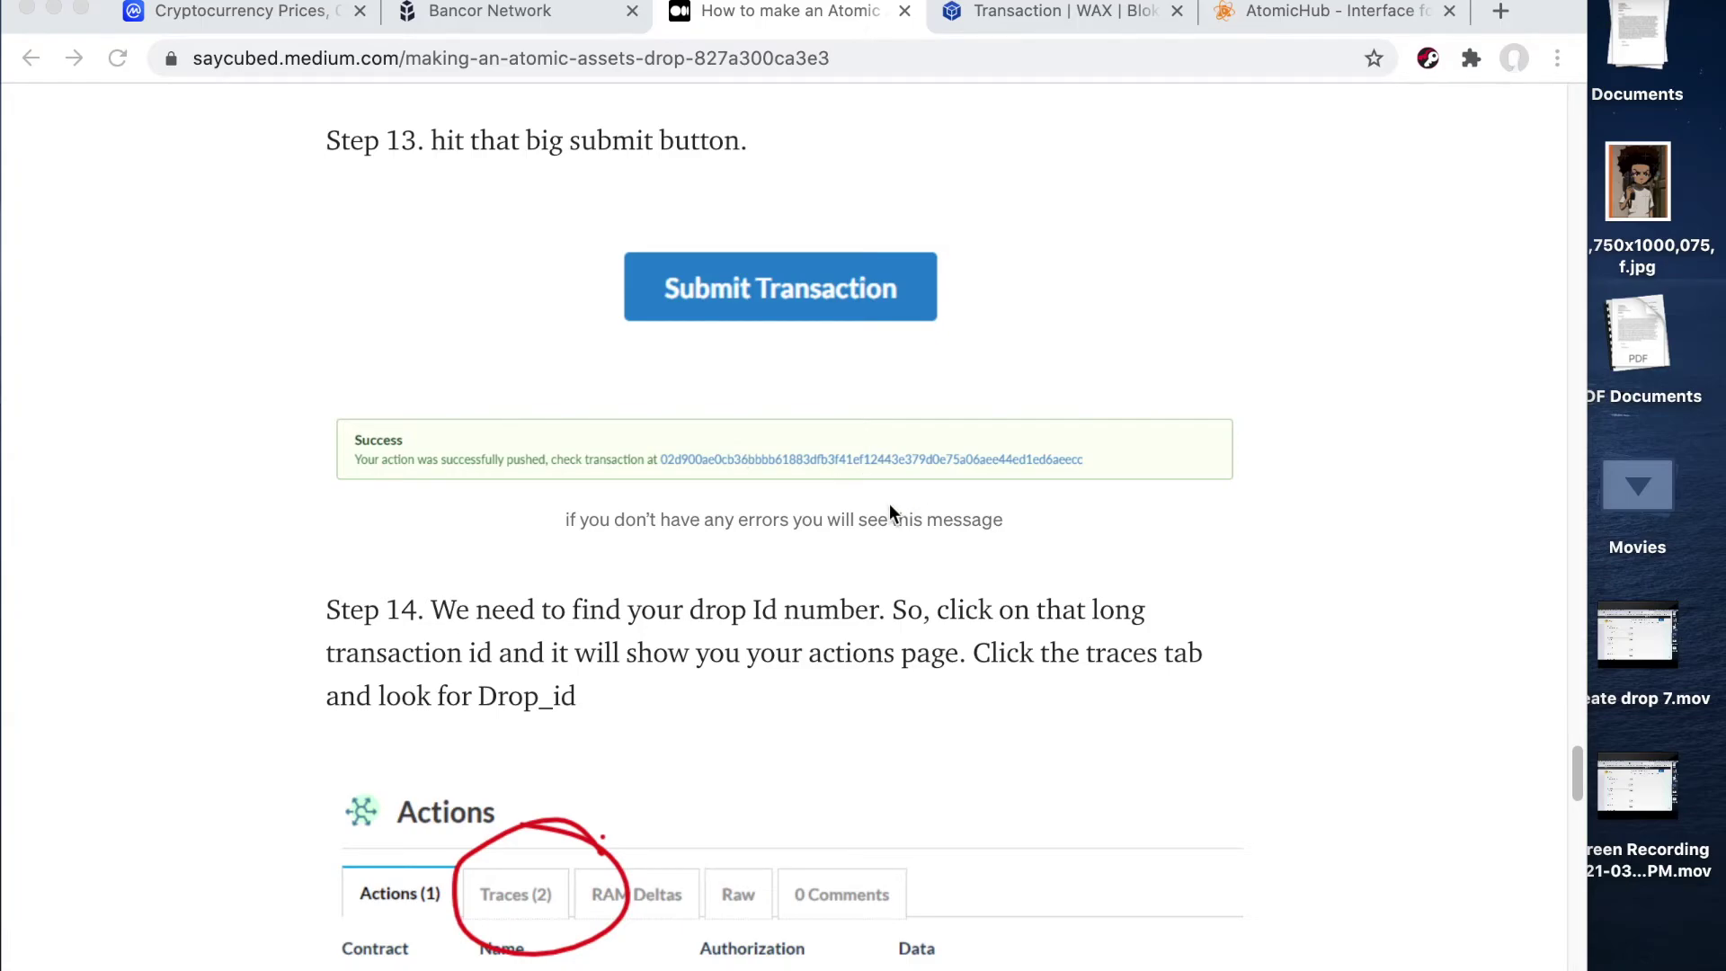
Step: Open the createdrop transaction's Traces and read drop_id 6341 from the lognewdrop entry
scroll(827, 557, "down", 5)
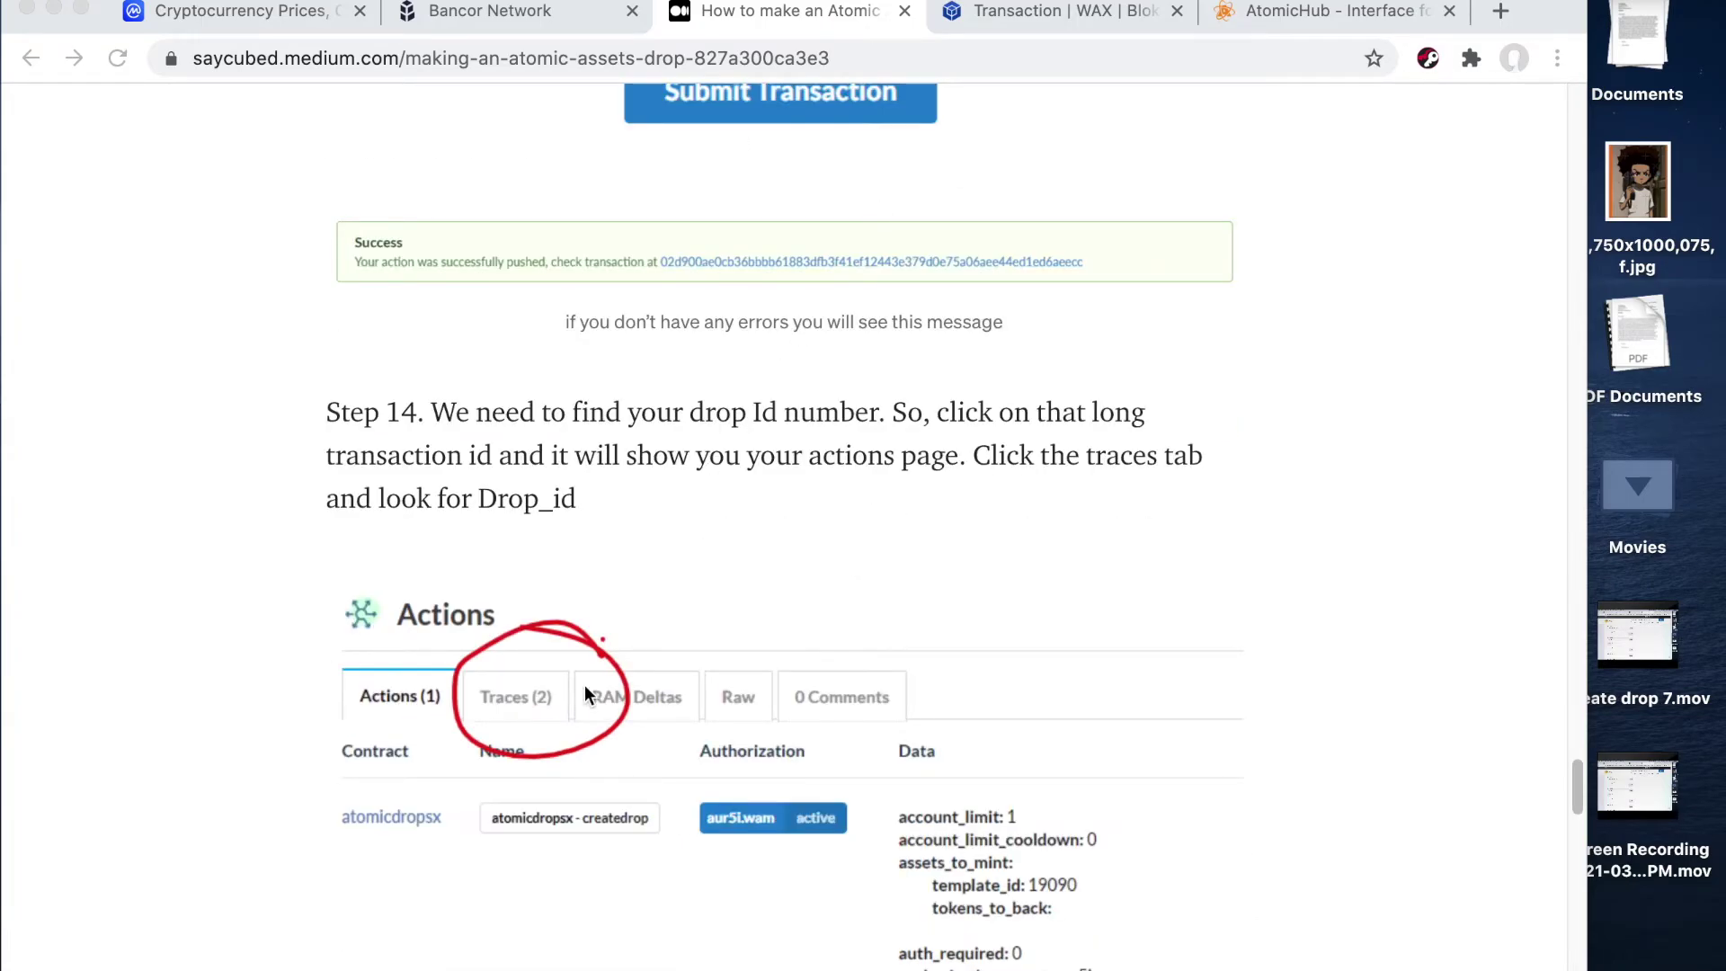
scroll(585, 687, "down", 4)
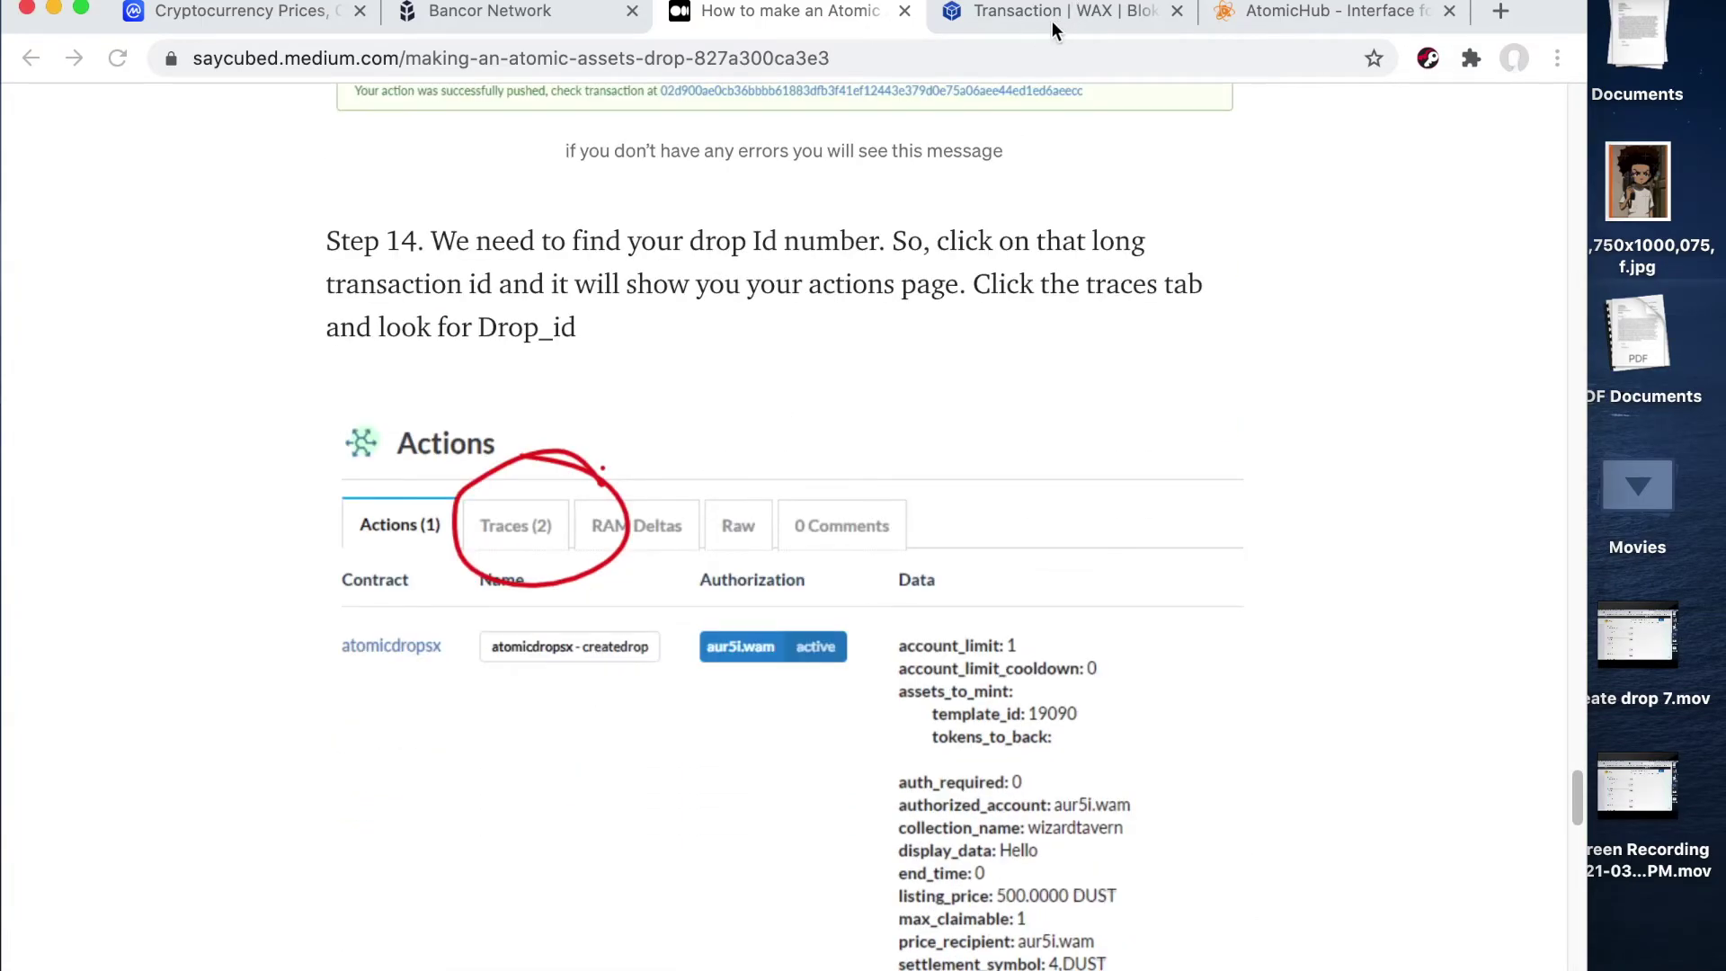
left_click(1052, 18)
scroll(297, 674, "down", 1)
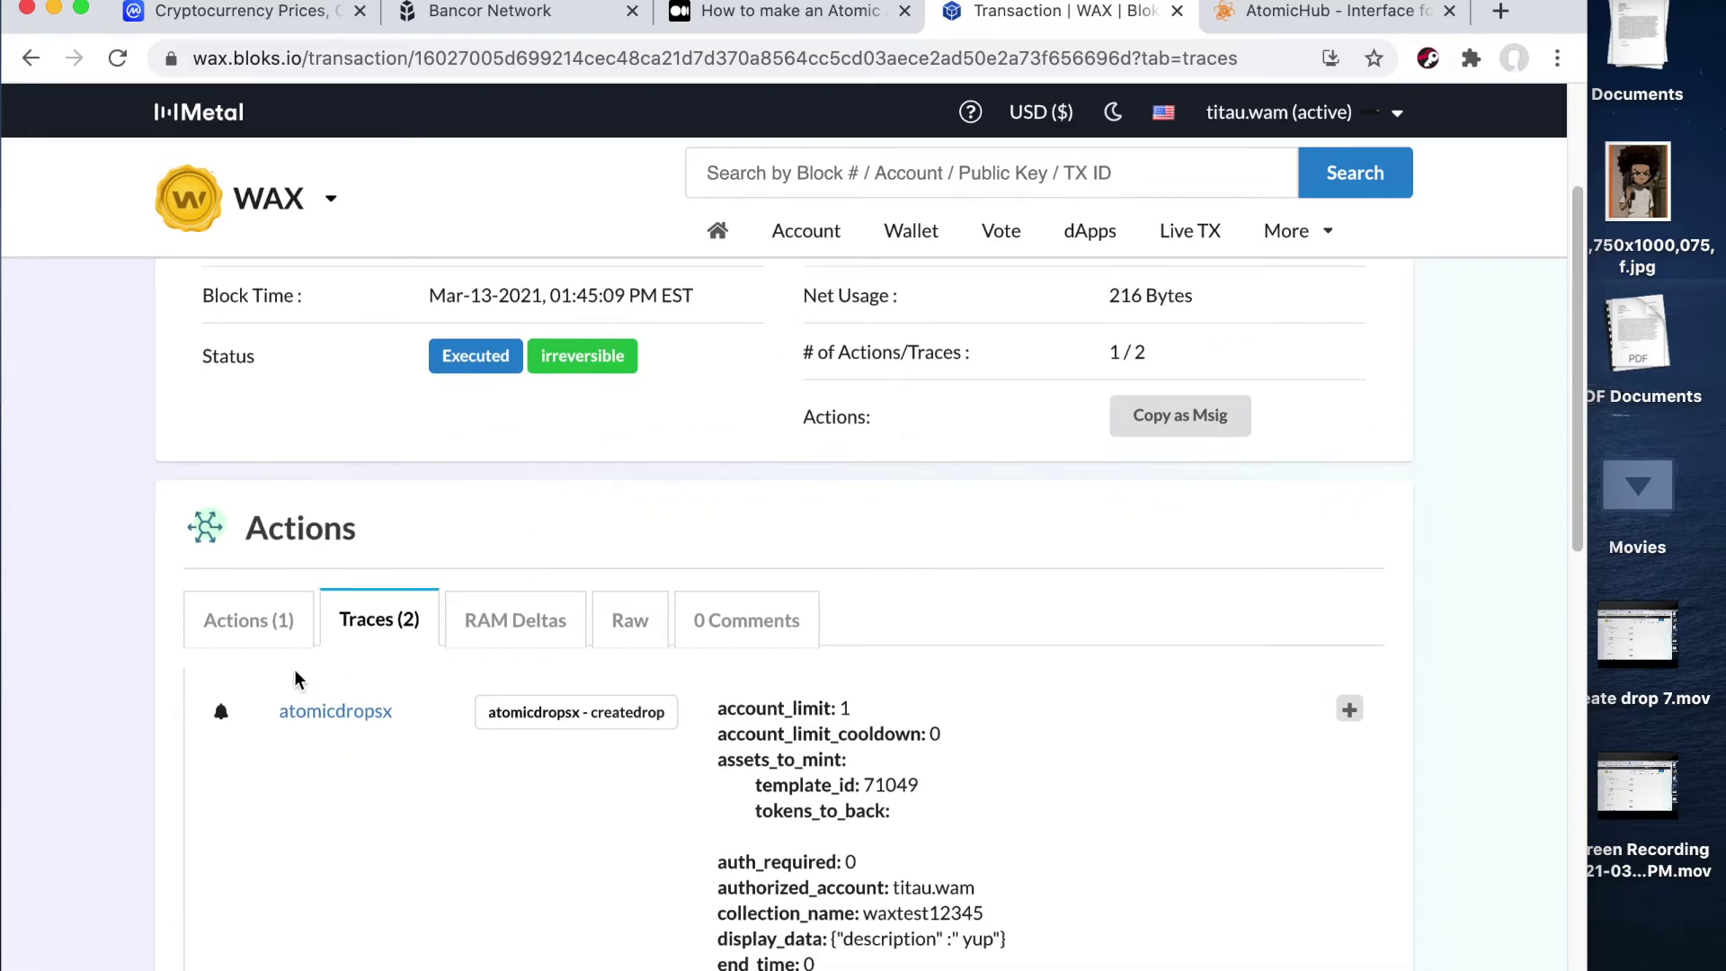
left_click(270, 619)
scroll(322, 612, "down", 5)
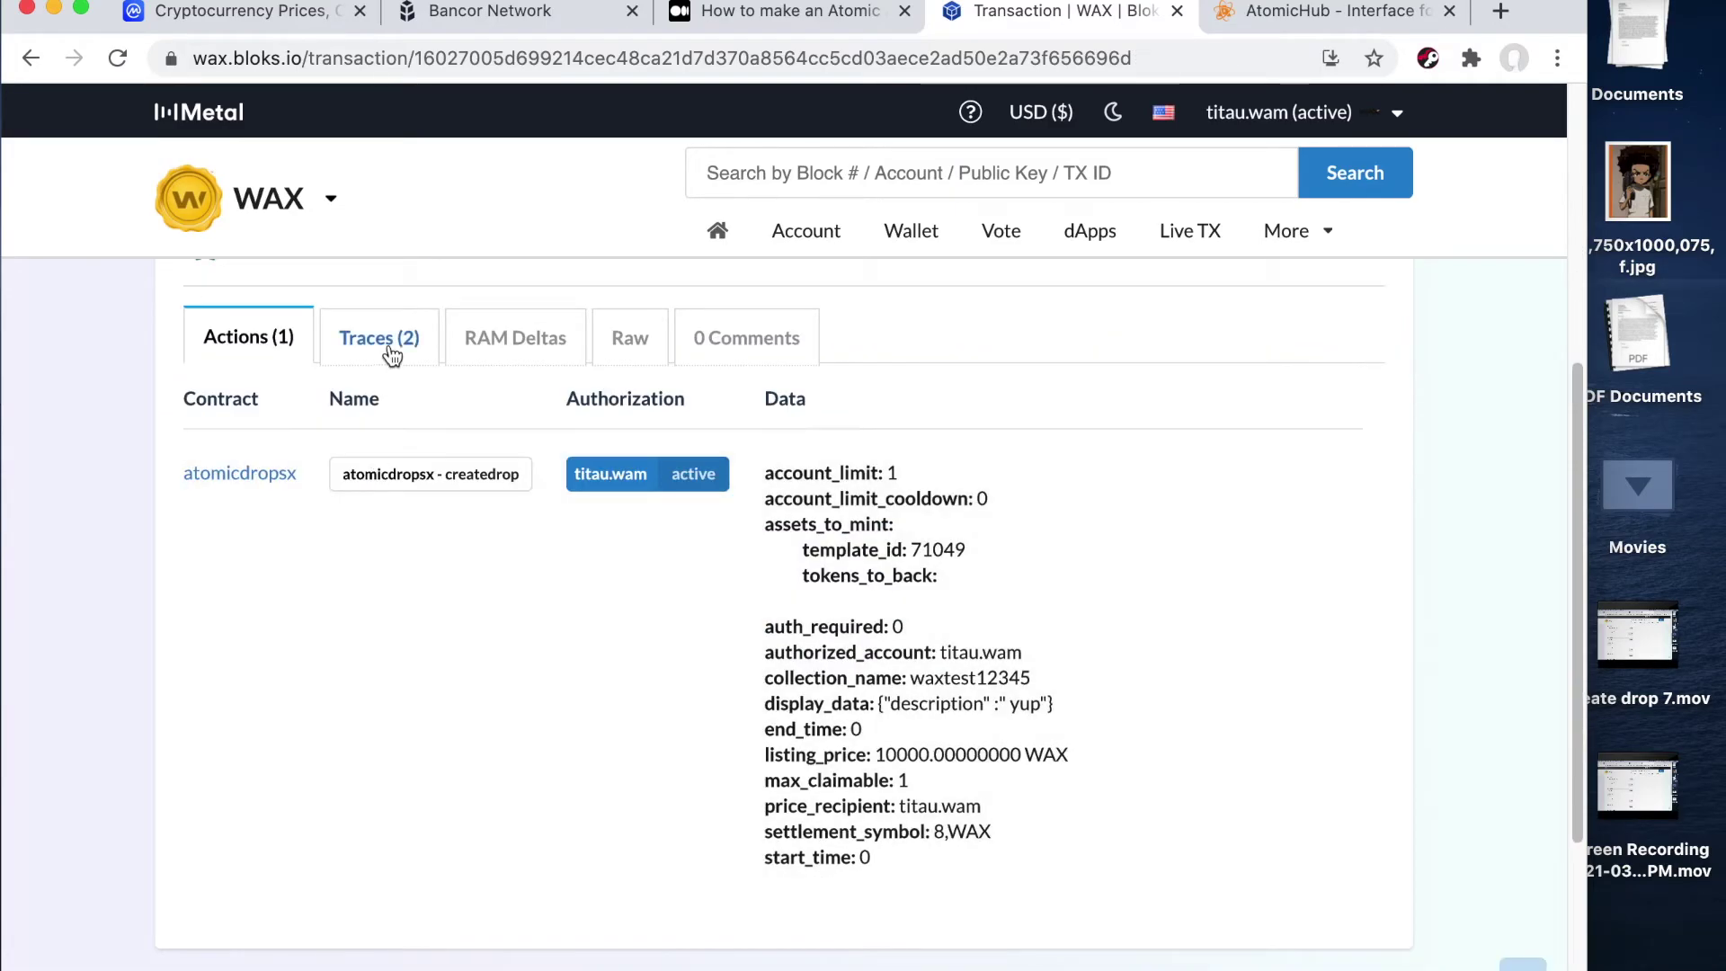
left_click(390, 344)
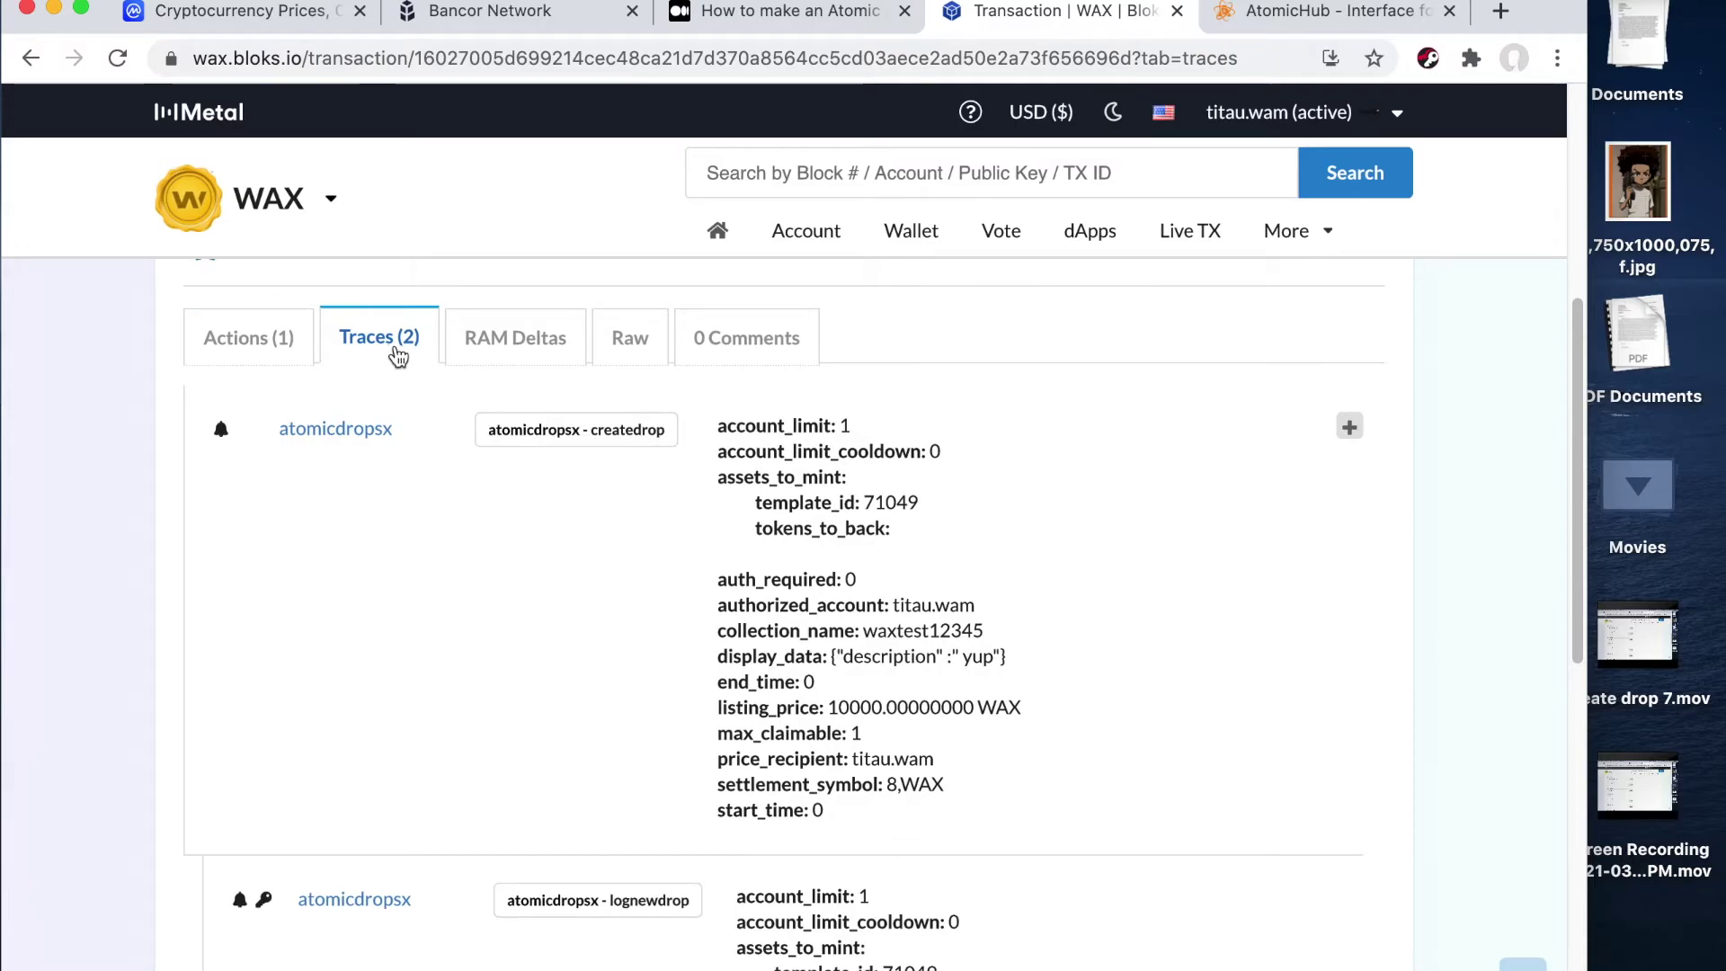
scroll(710, 450, "down", 3)
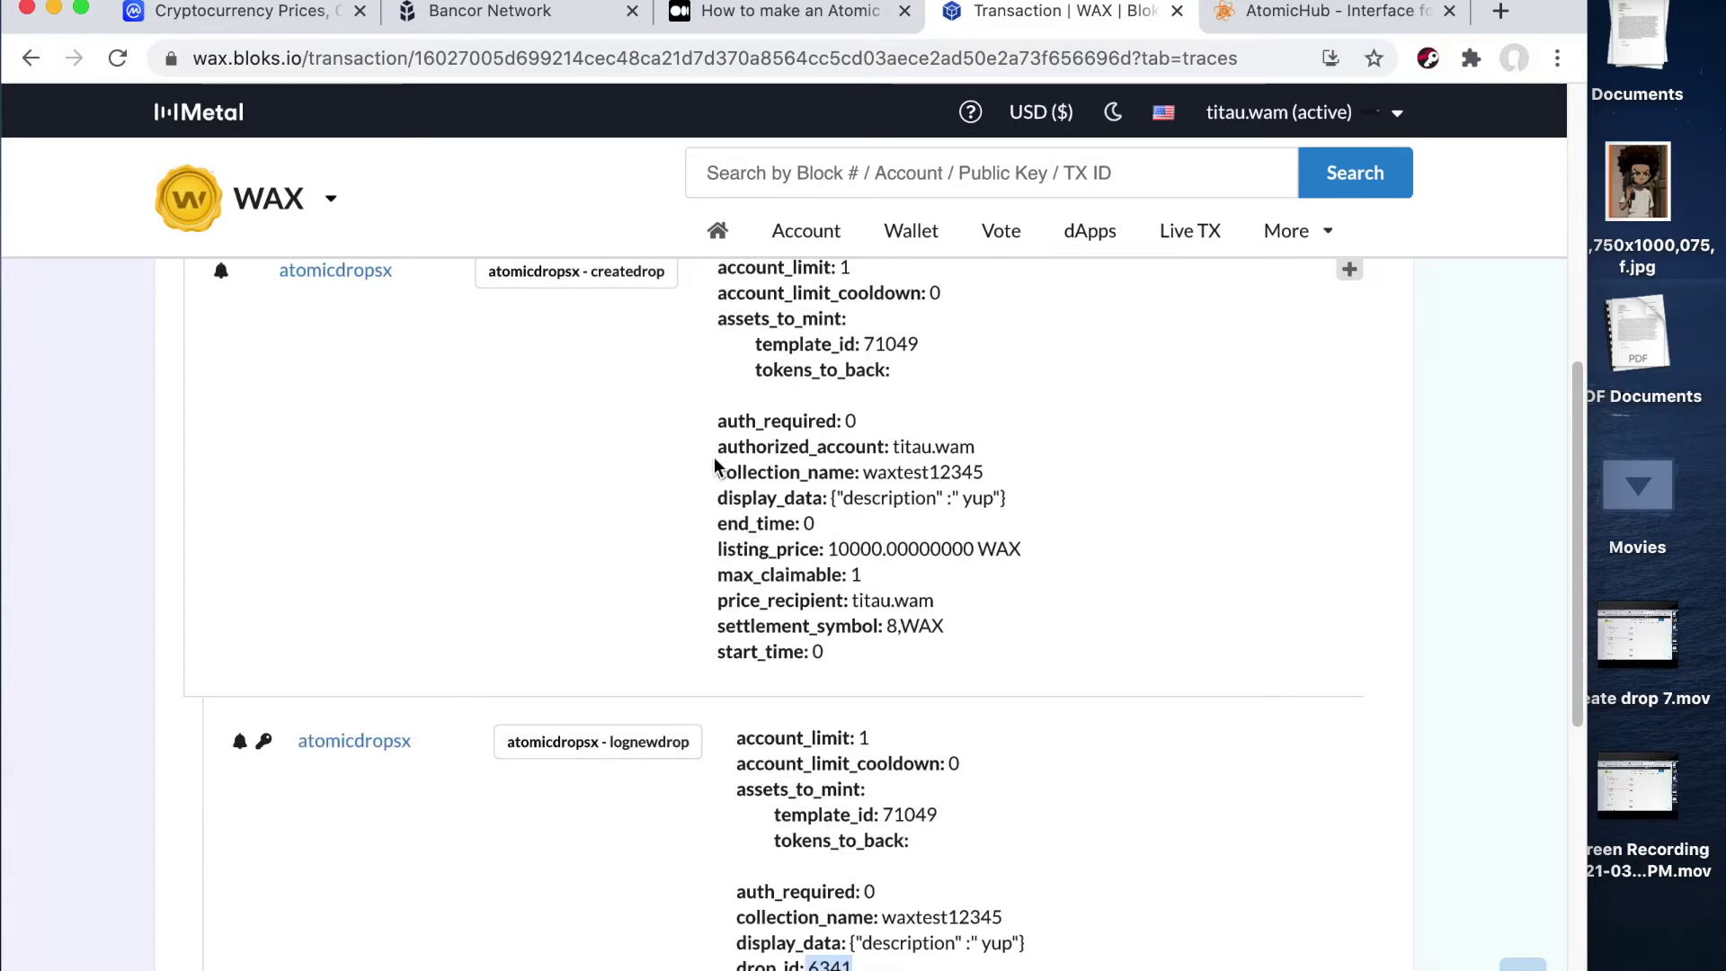
scroll(714, 457, "down", 2)
scroll(832, 827, "down", 1)
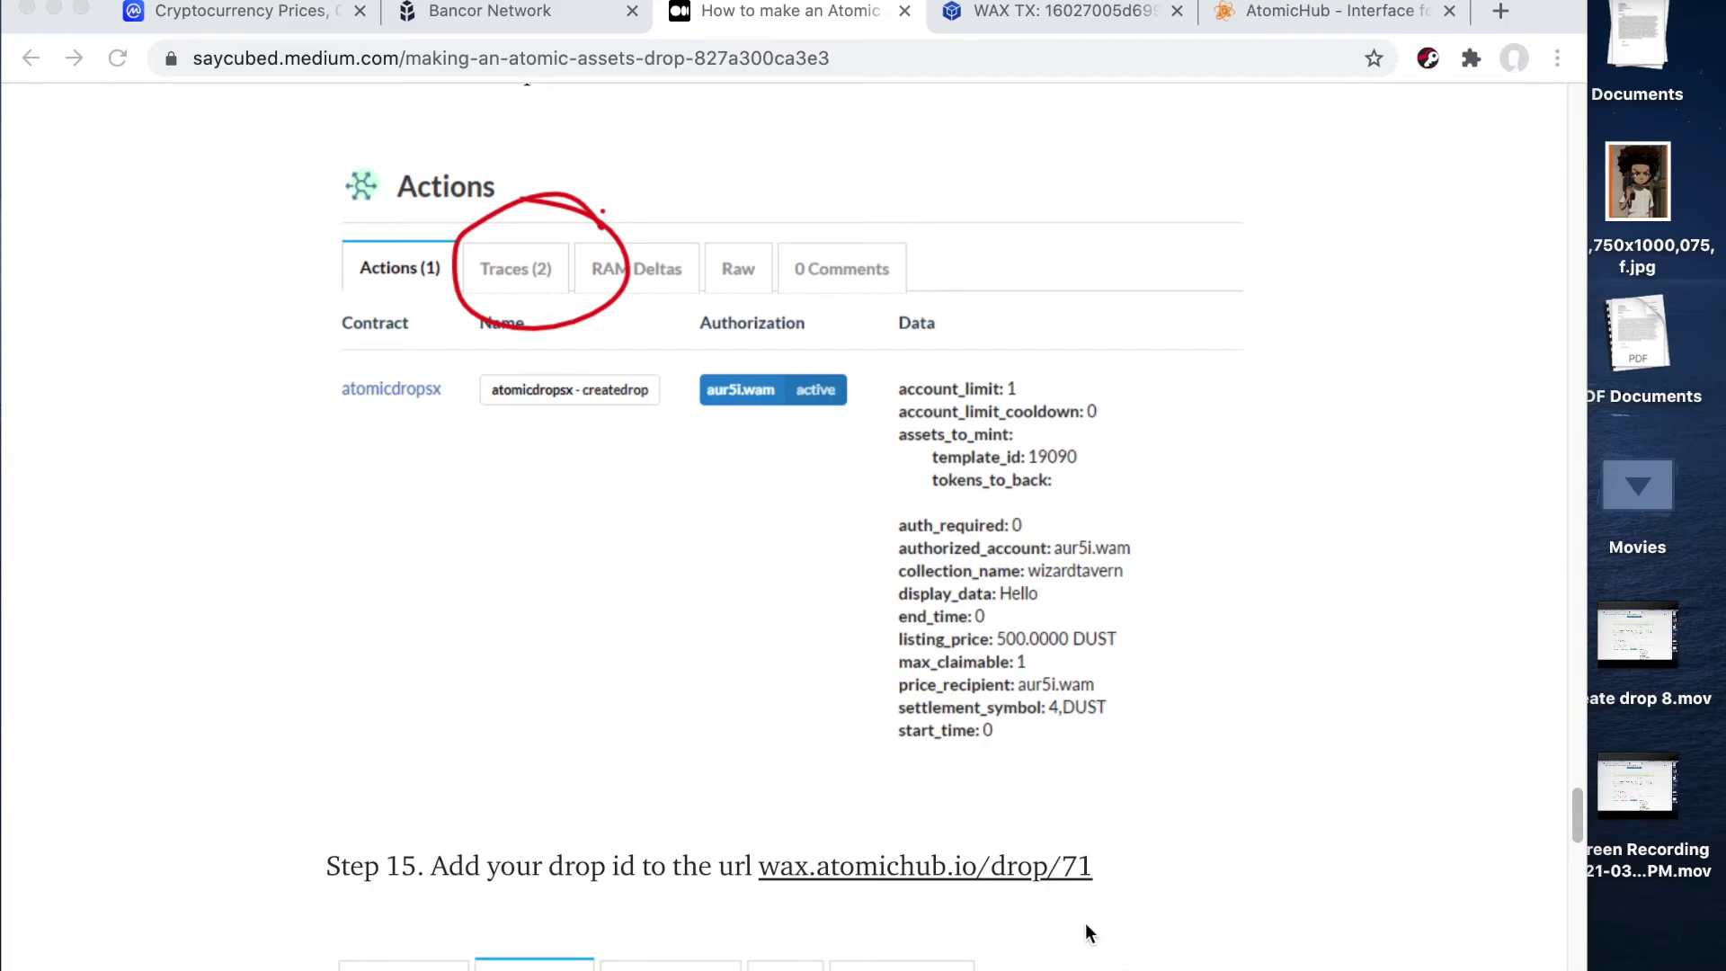
Step: On the WAX transaction page, select the drop_id value 6341
scroll(1077, 927, "down", 2)
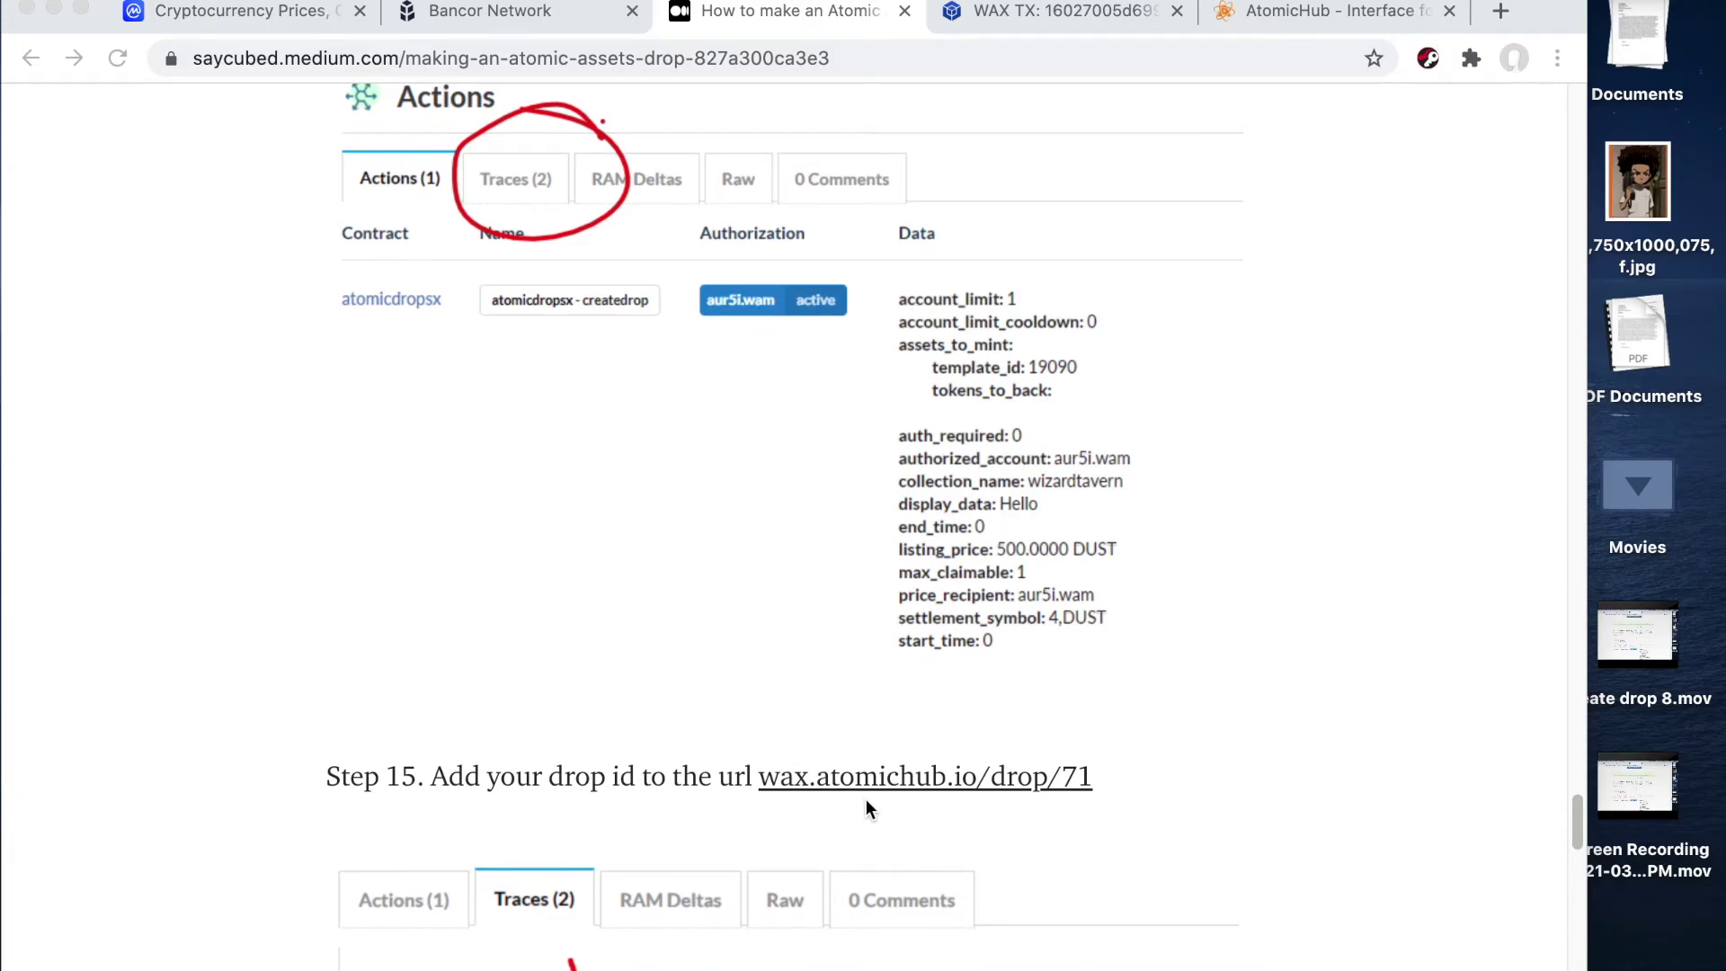
scroll(871, 801, "down", 5)
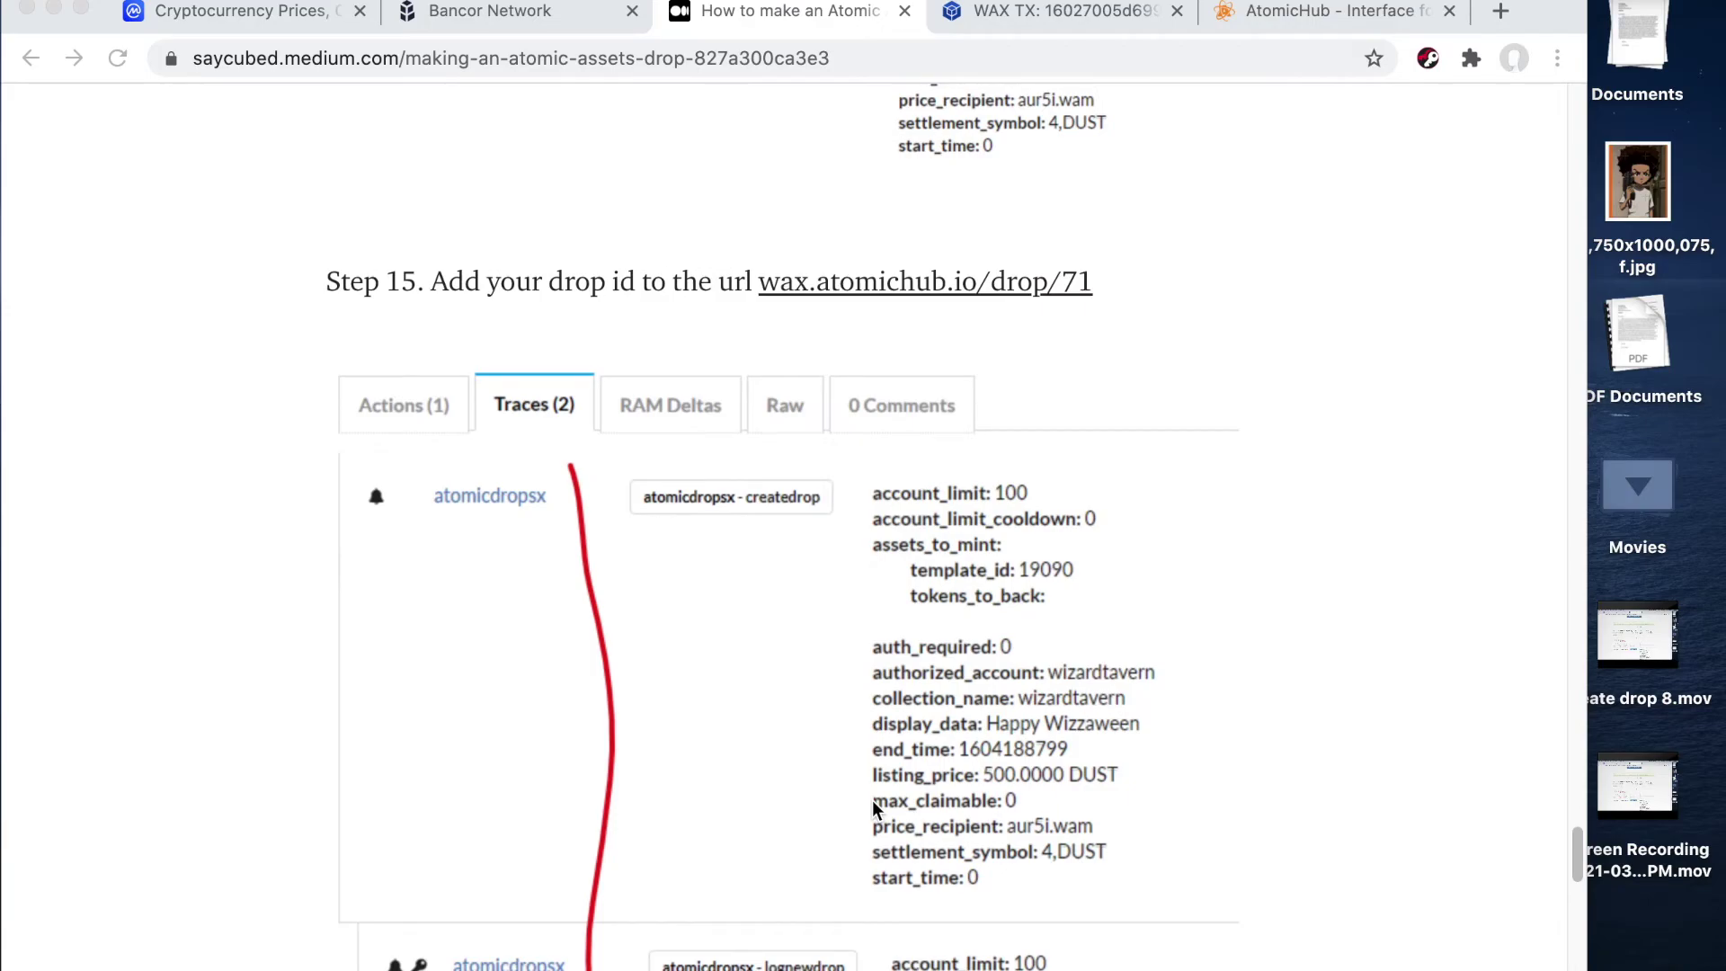
scroll(1030, 826, "down", 3)
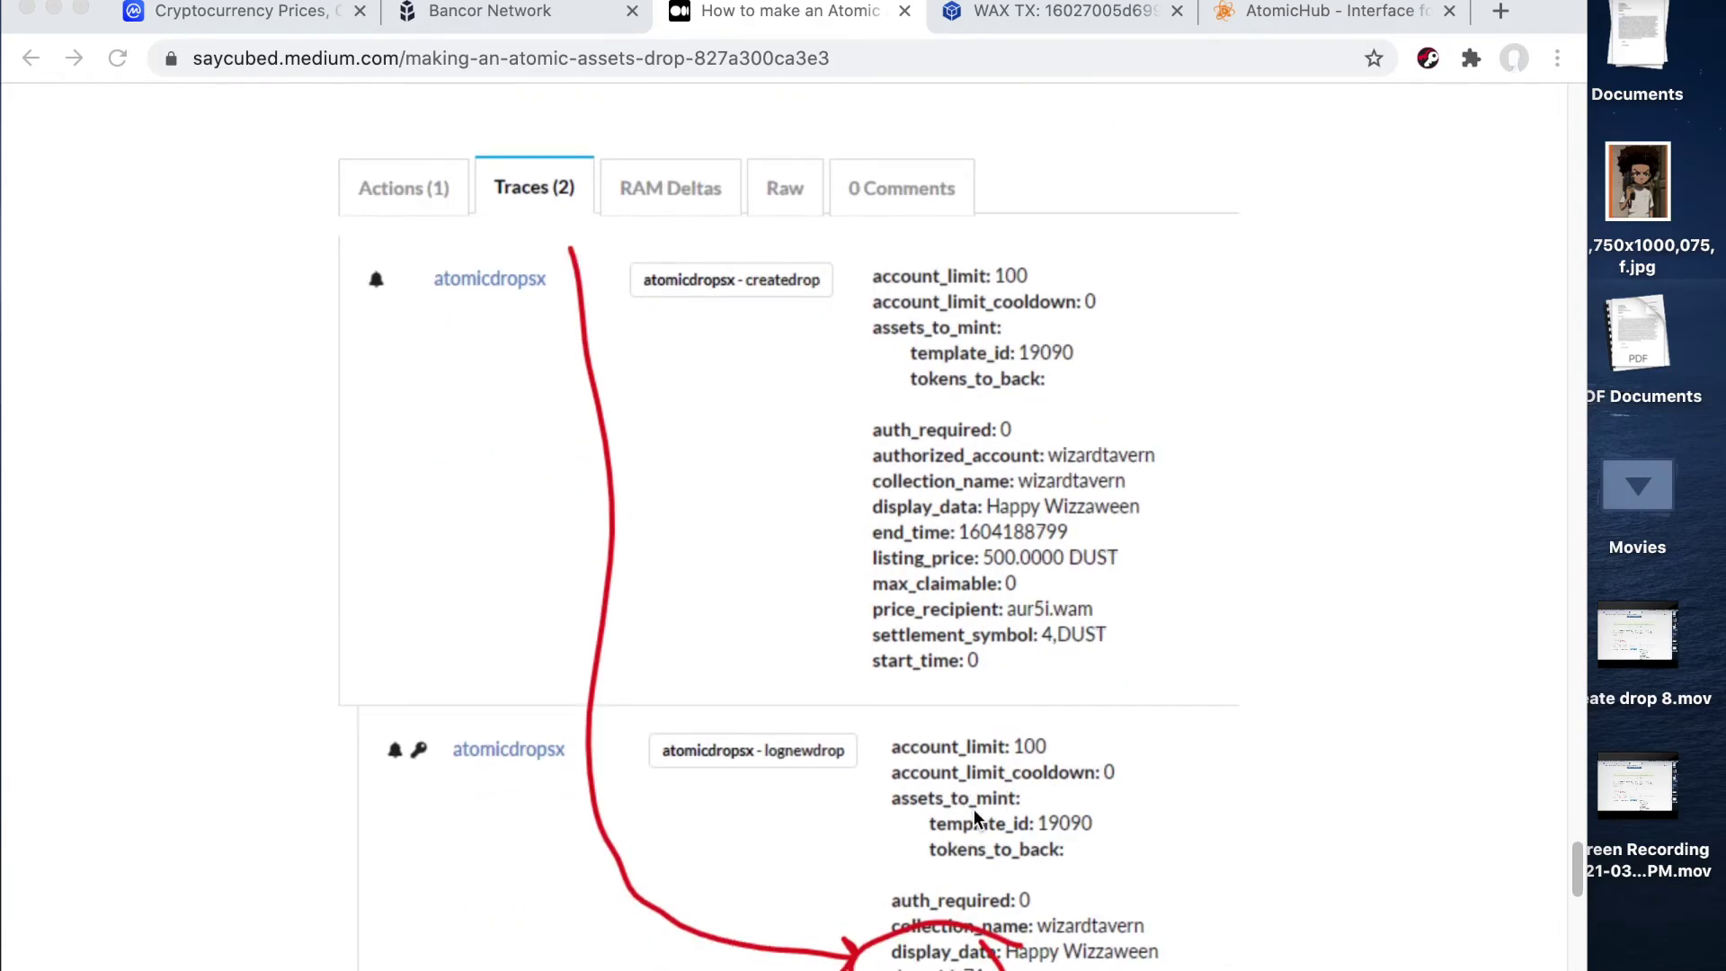
scroll(974, 814, "down", 1)
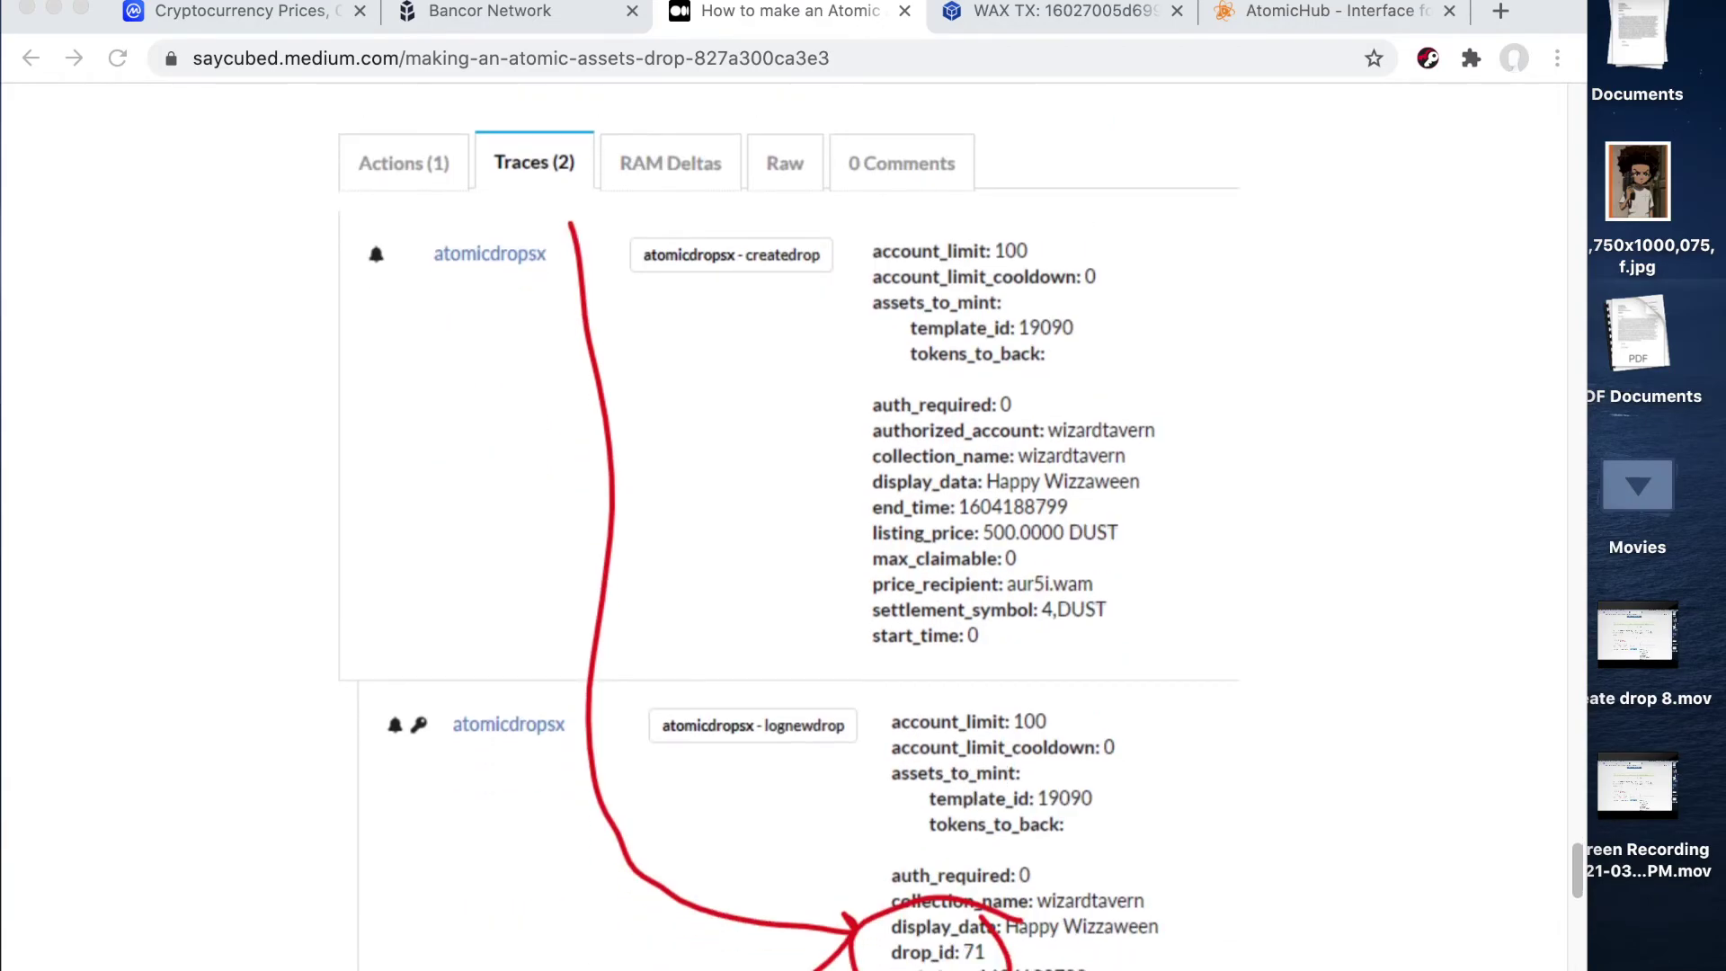
left_click(1061, 11)
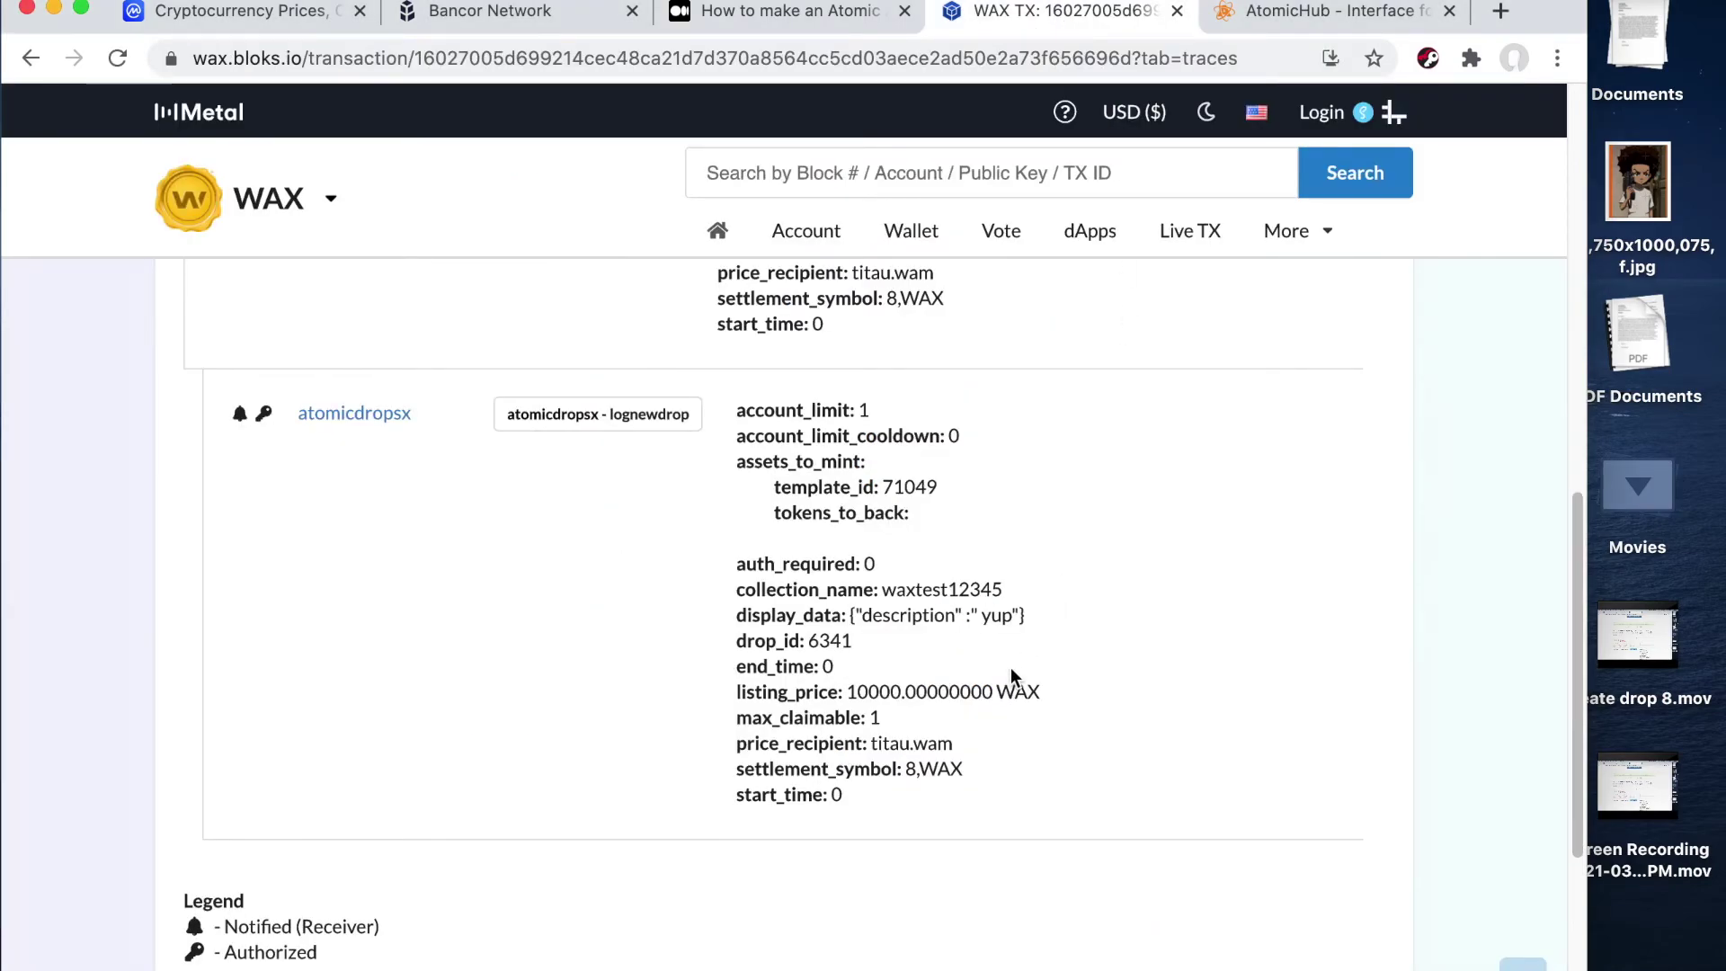
left_click(813, 640)
double_click(813, 640)
scroll(855, 645, "down", 5)
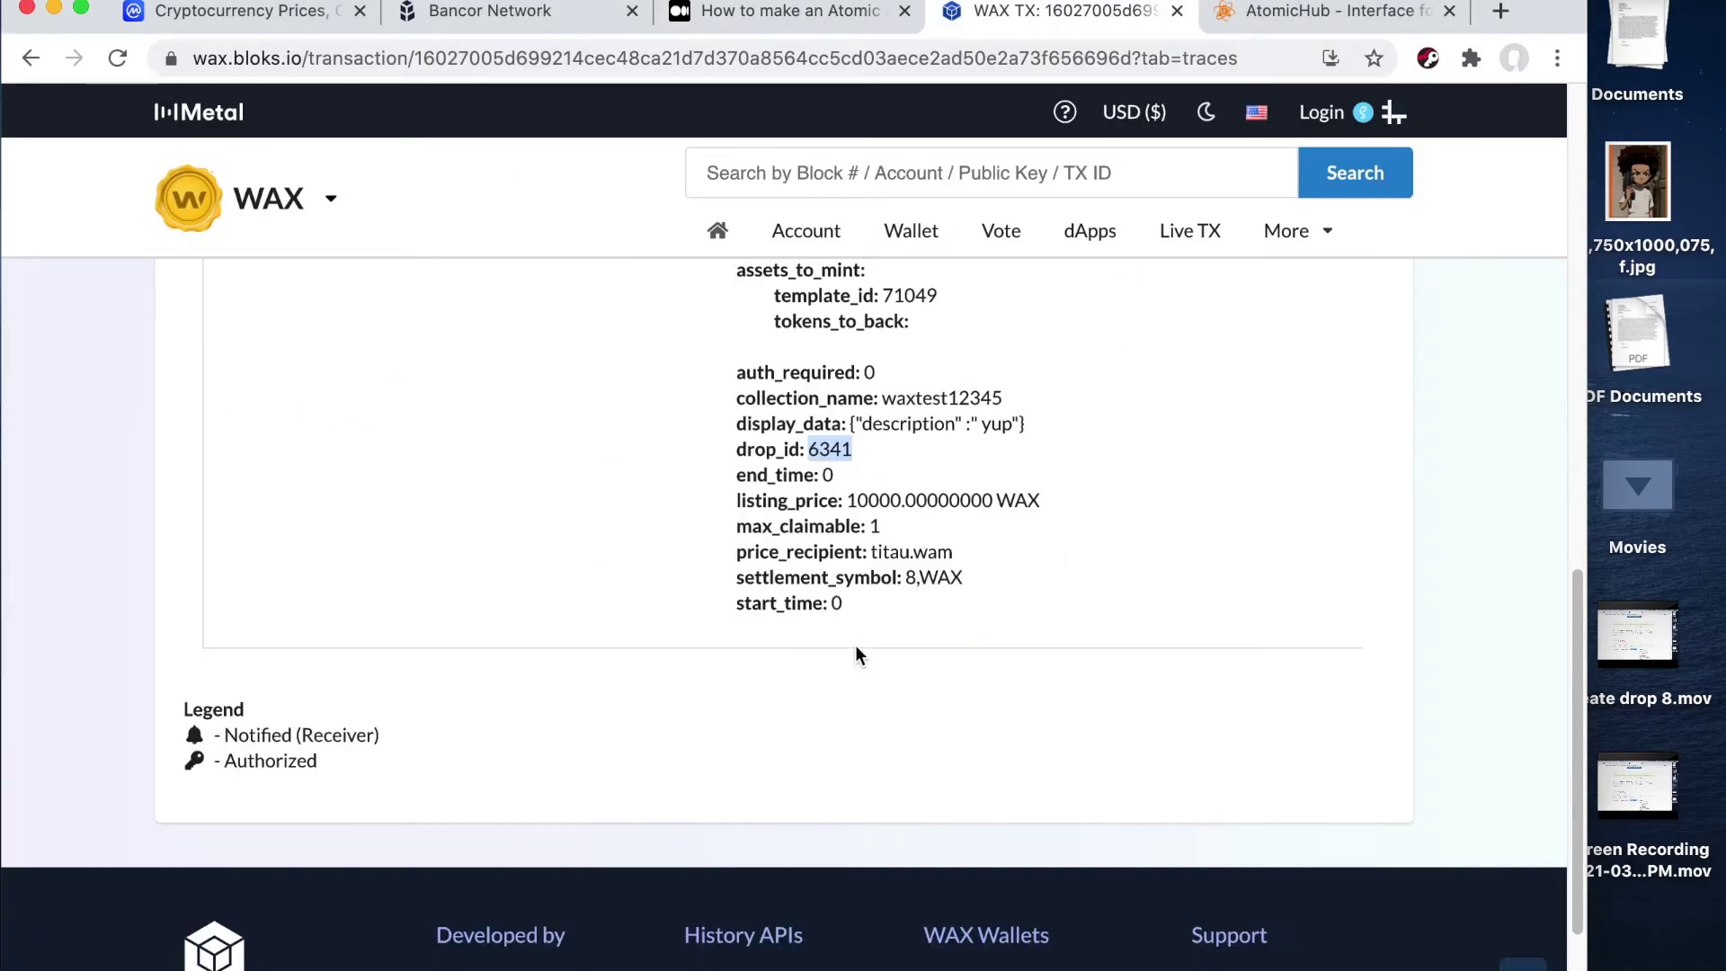
Step: Copy the tutorial's example drop link wax.atomichub.io/drops/71 from the Medium article
left_click(803, 18)
scroll(969, 728, "down", 10)
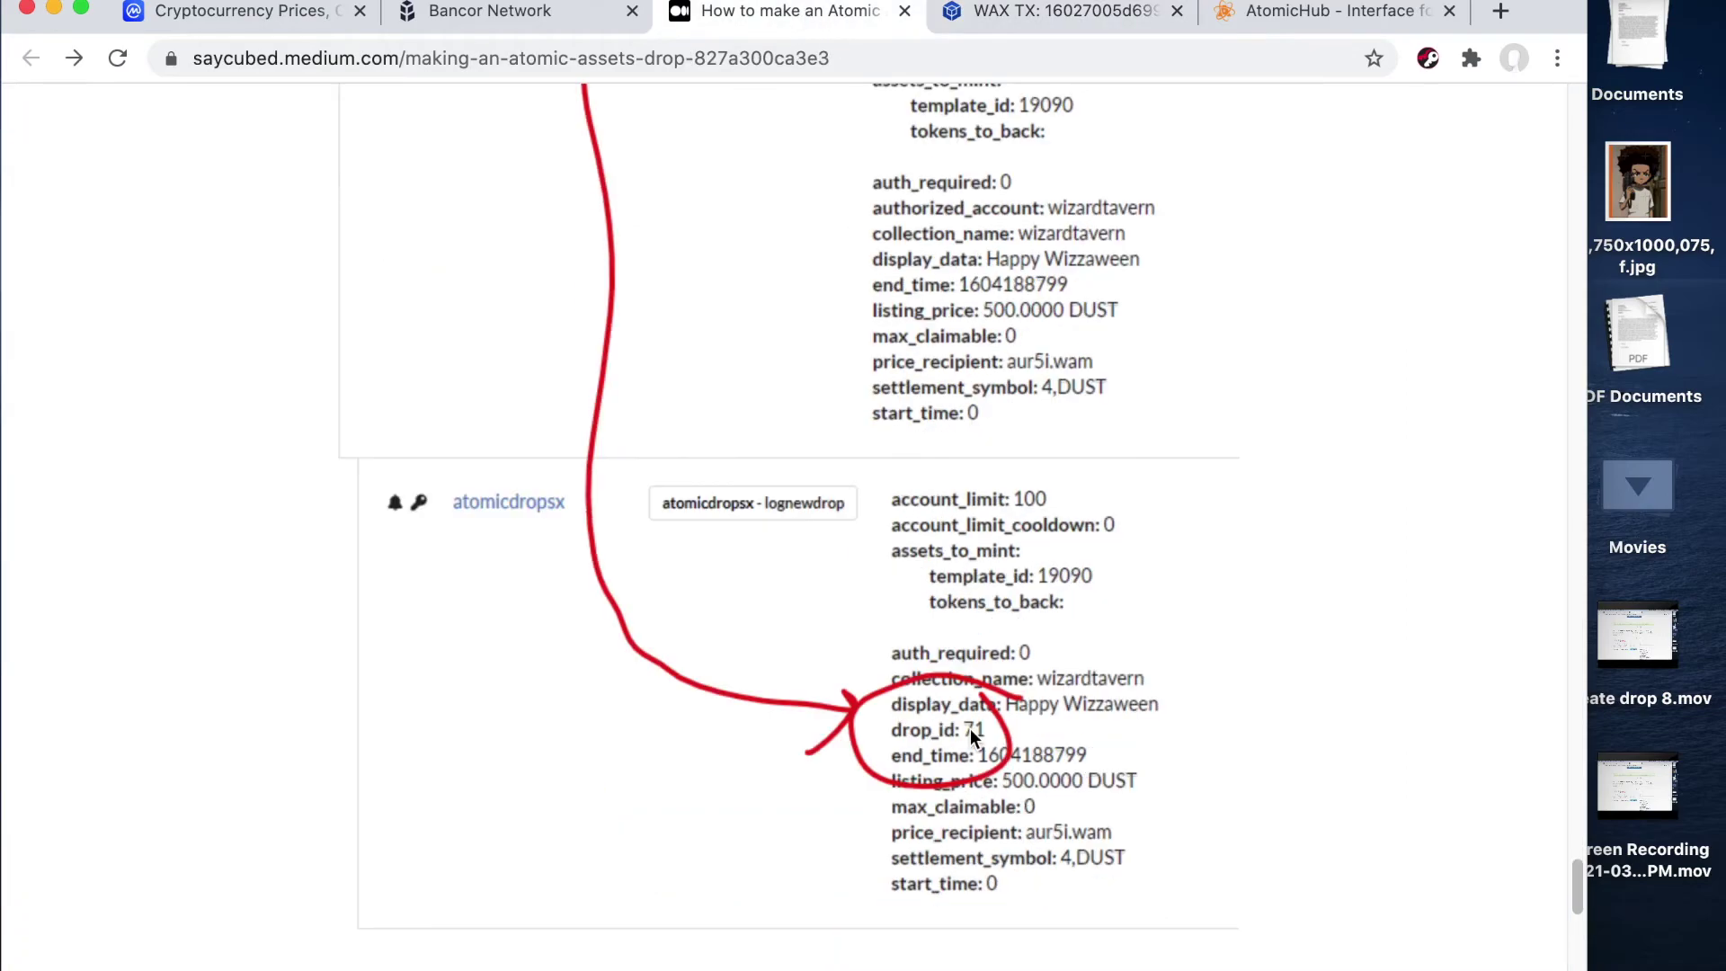
scroll(869, 754, "down", 5)
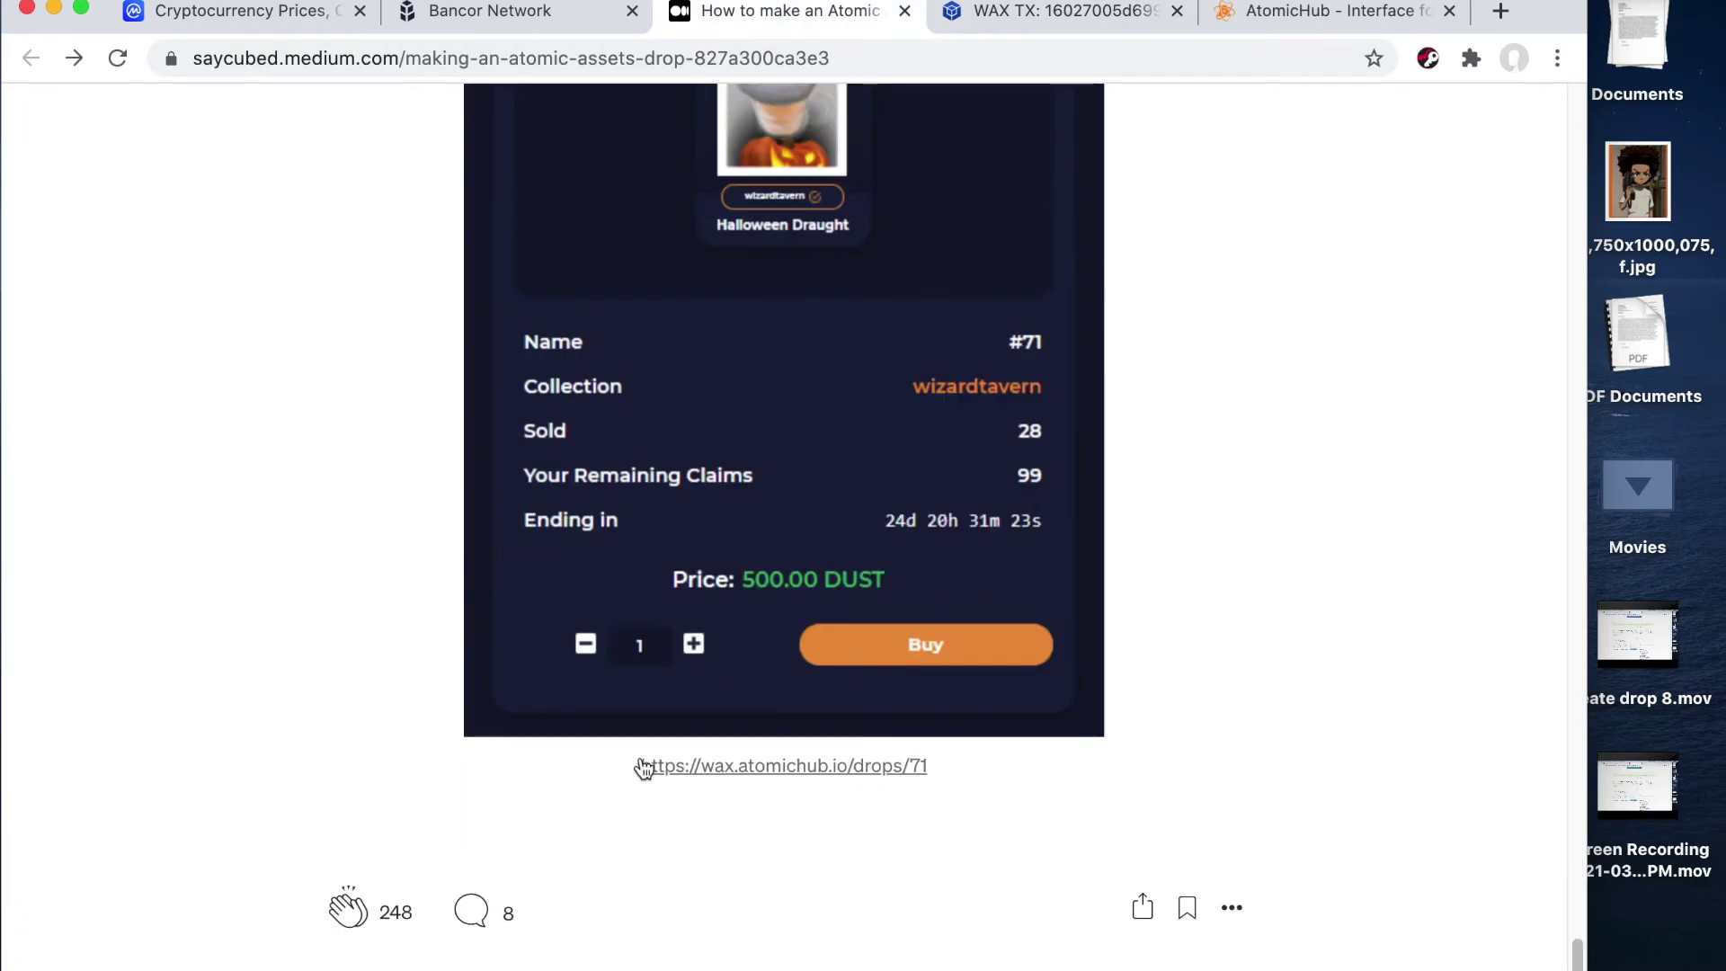
left_click_drag(639, 766, 928, 774)
right_click(857, 782)
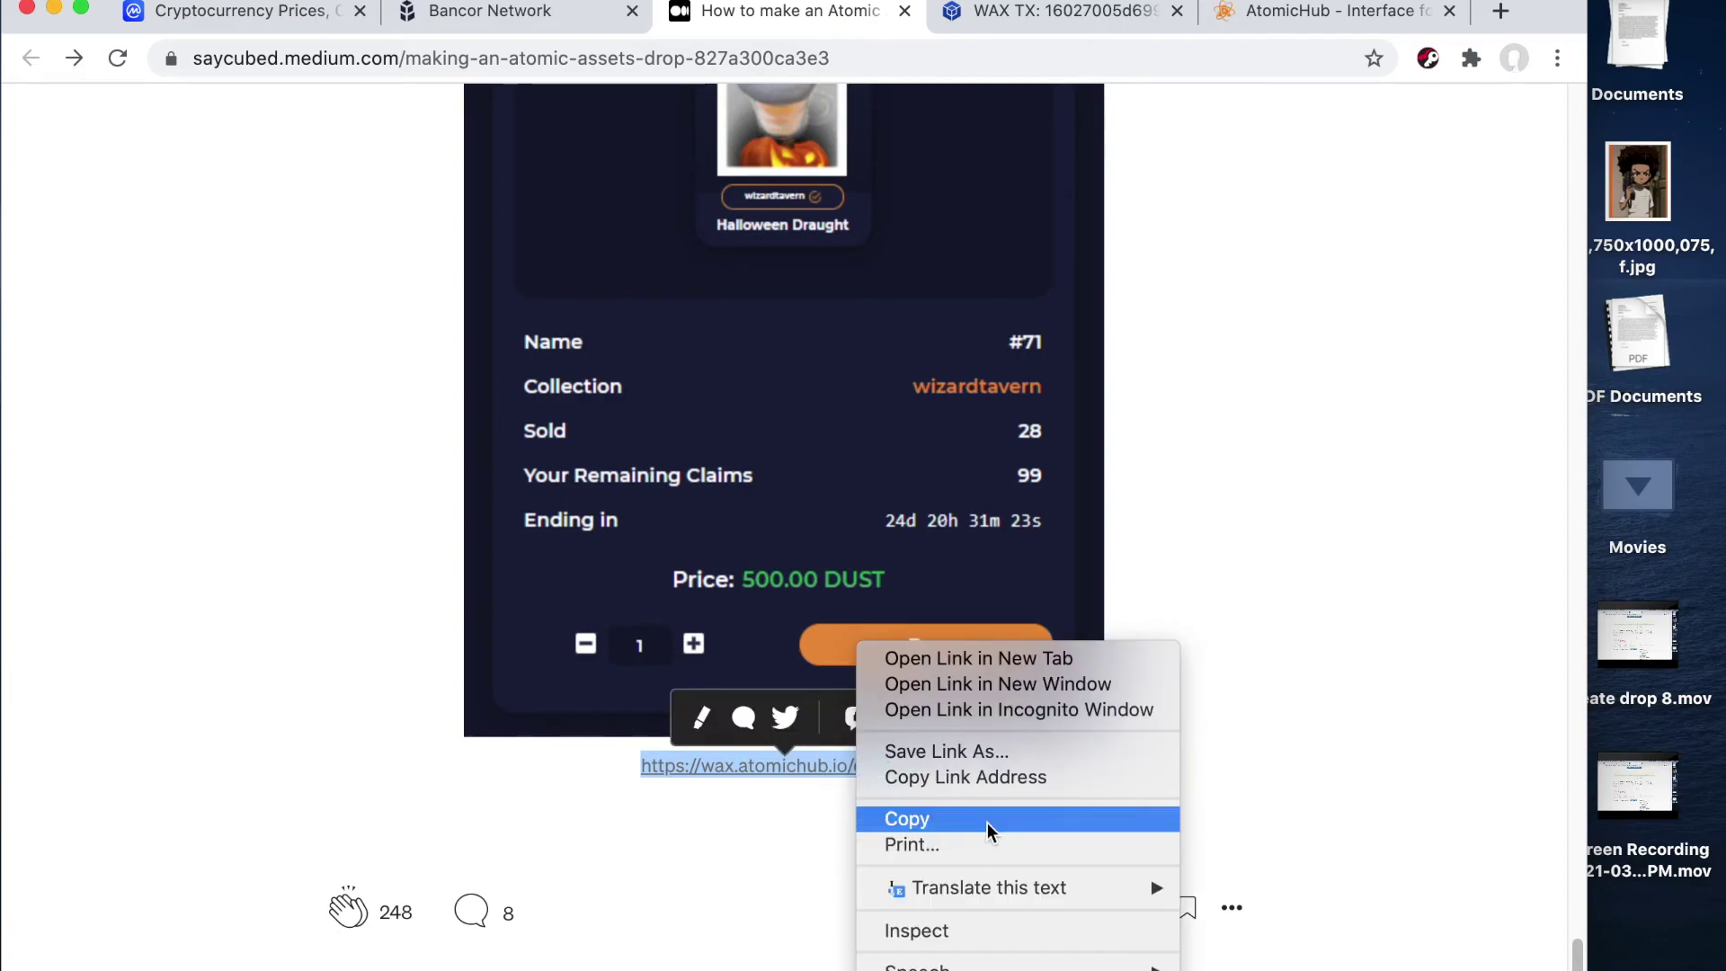
left_click(1017, 778)
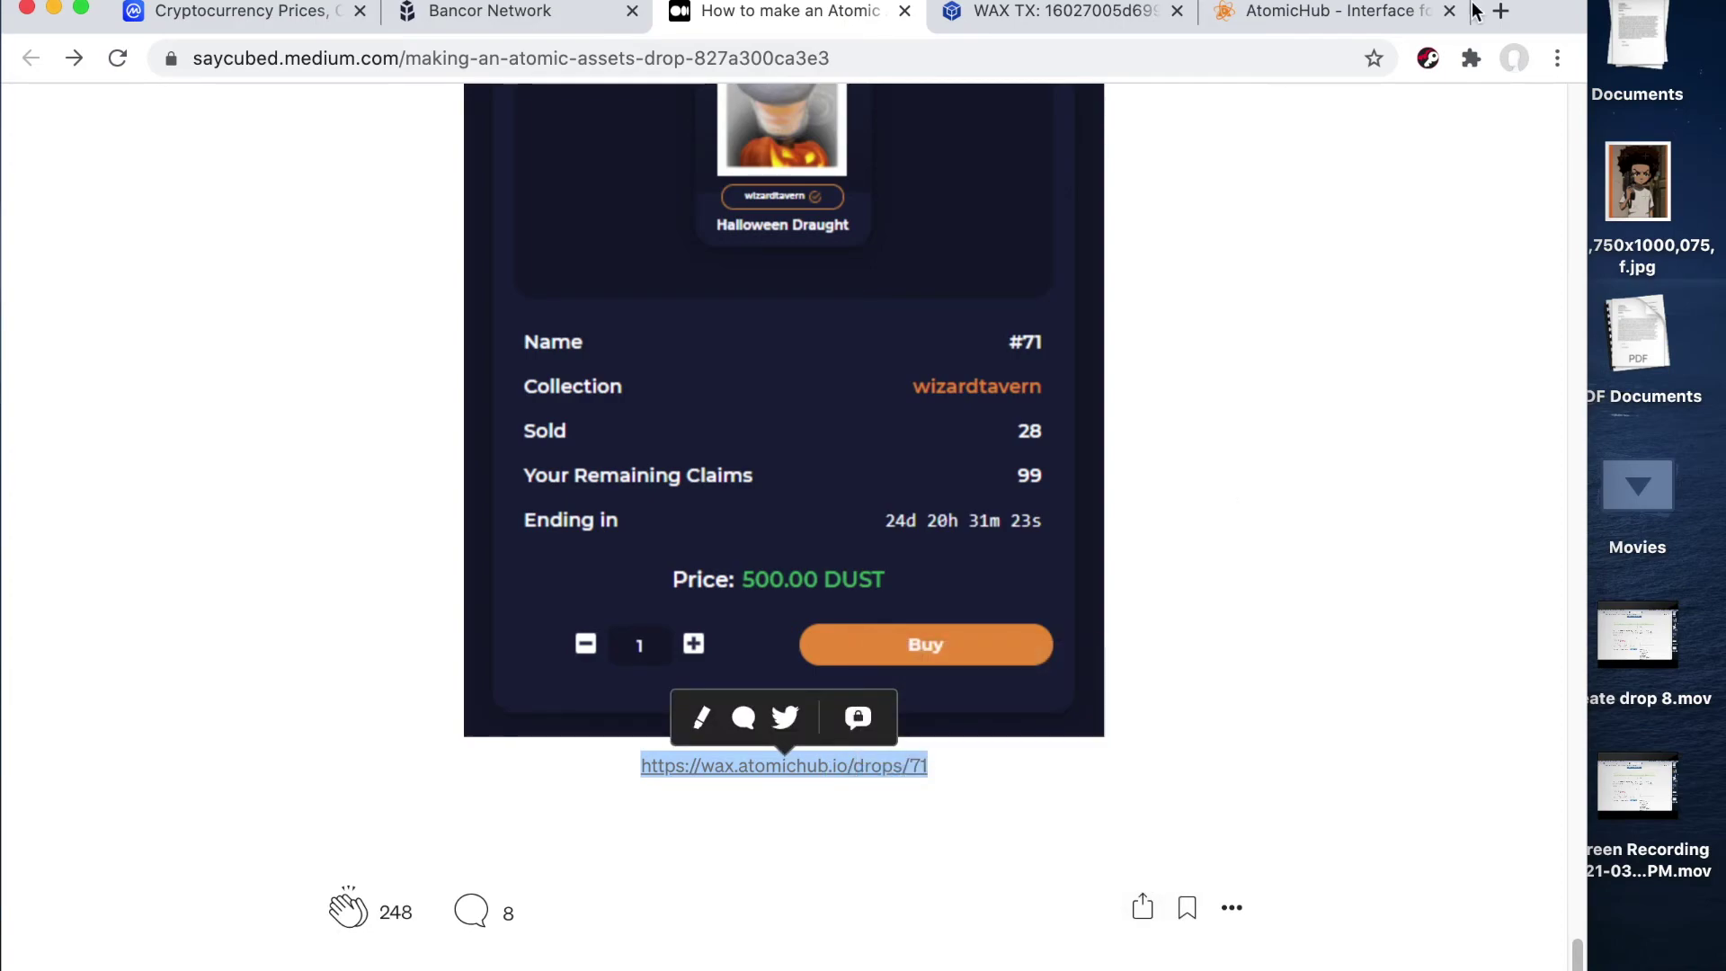
Step: Load wax.atomichub.io/drops/6341 in a new tab by pasting the link and swapping 71 for 6341
left_click(1501, 11)
right_click(803, 54)
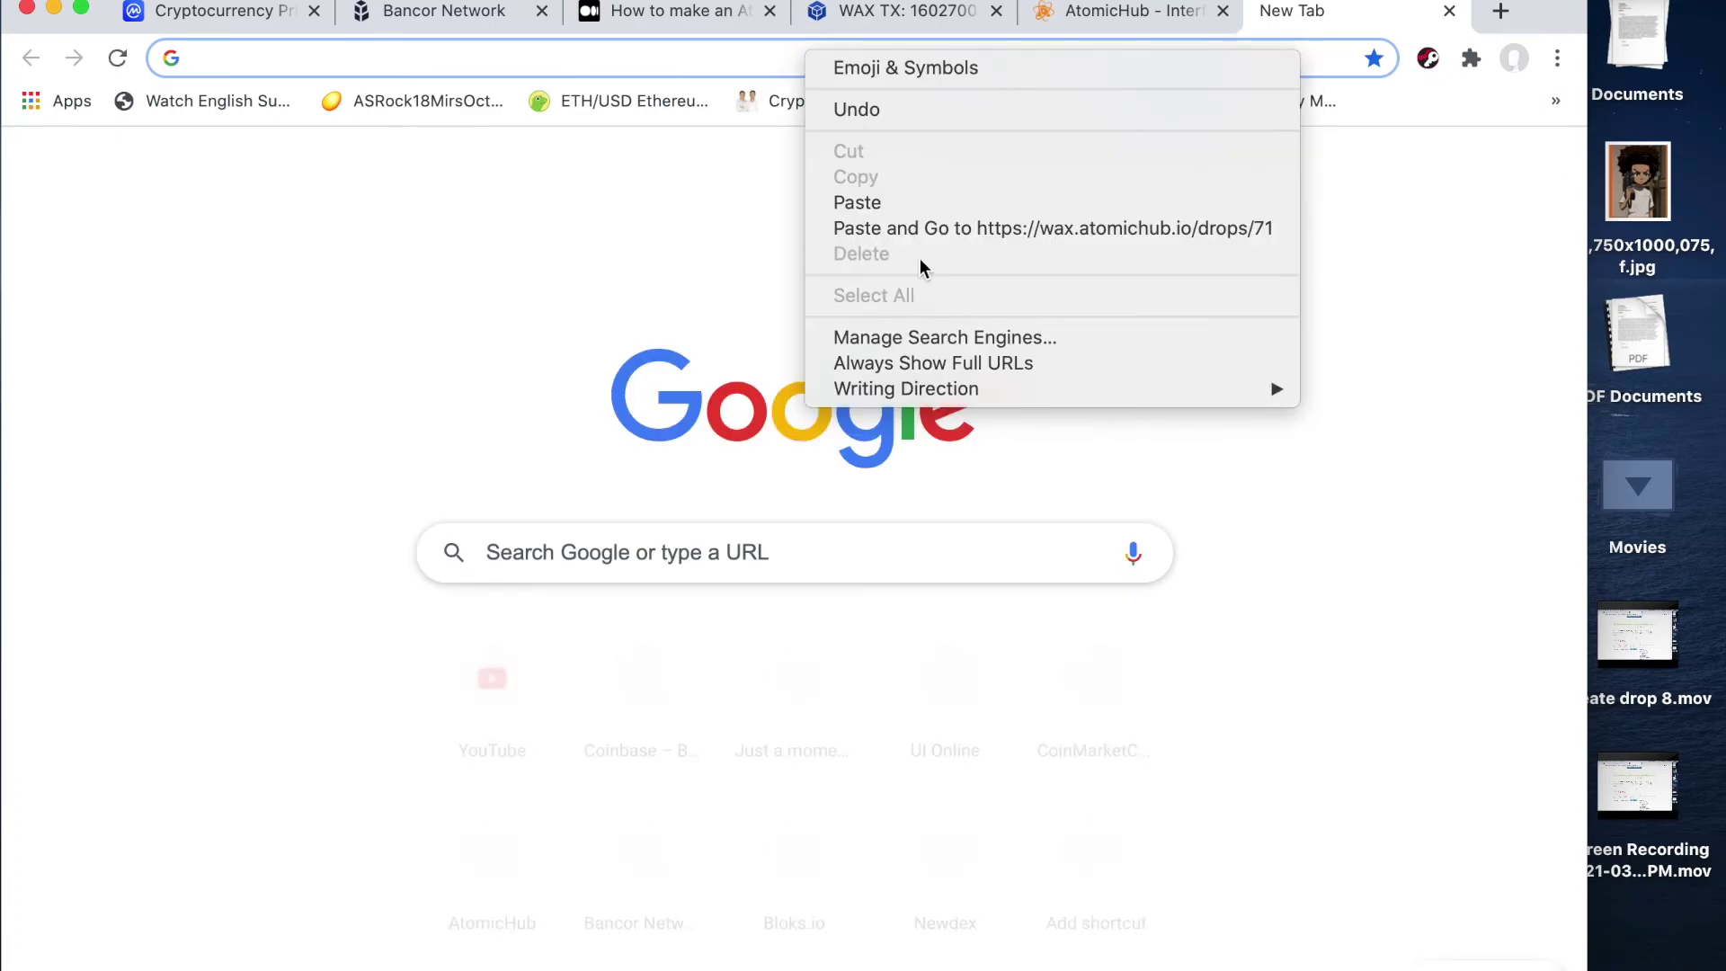
left_click(937, 205)
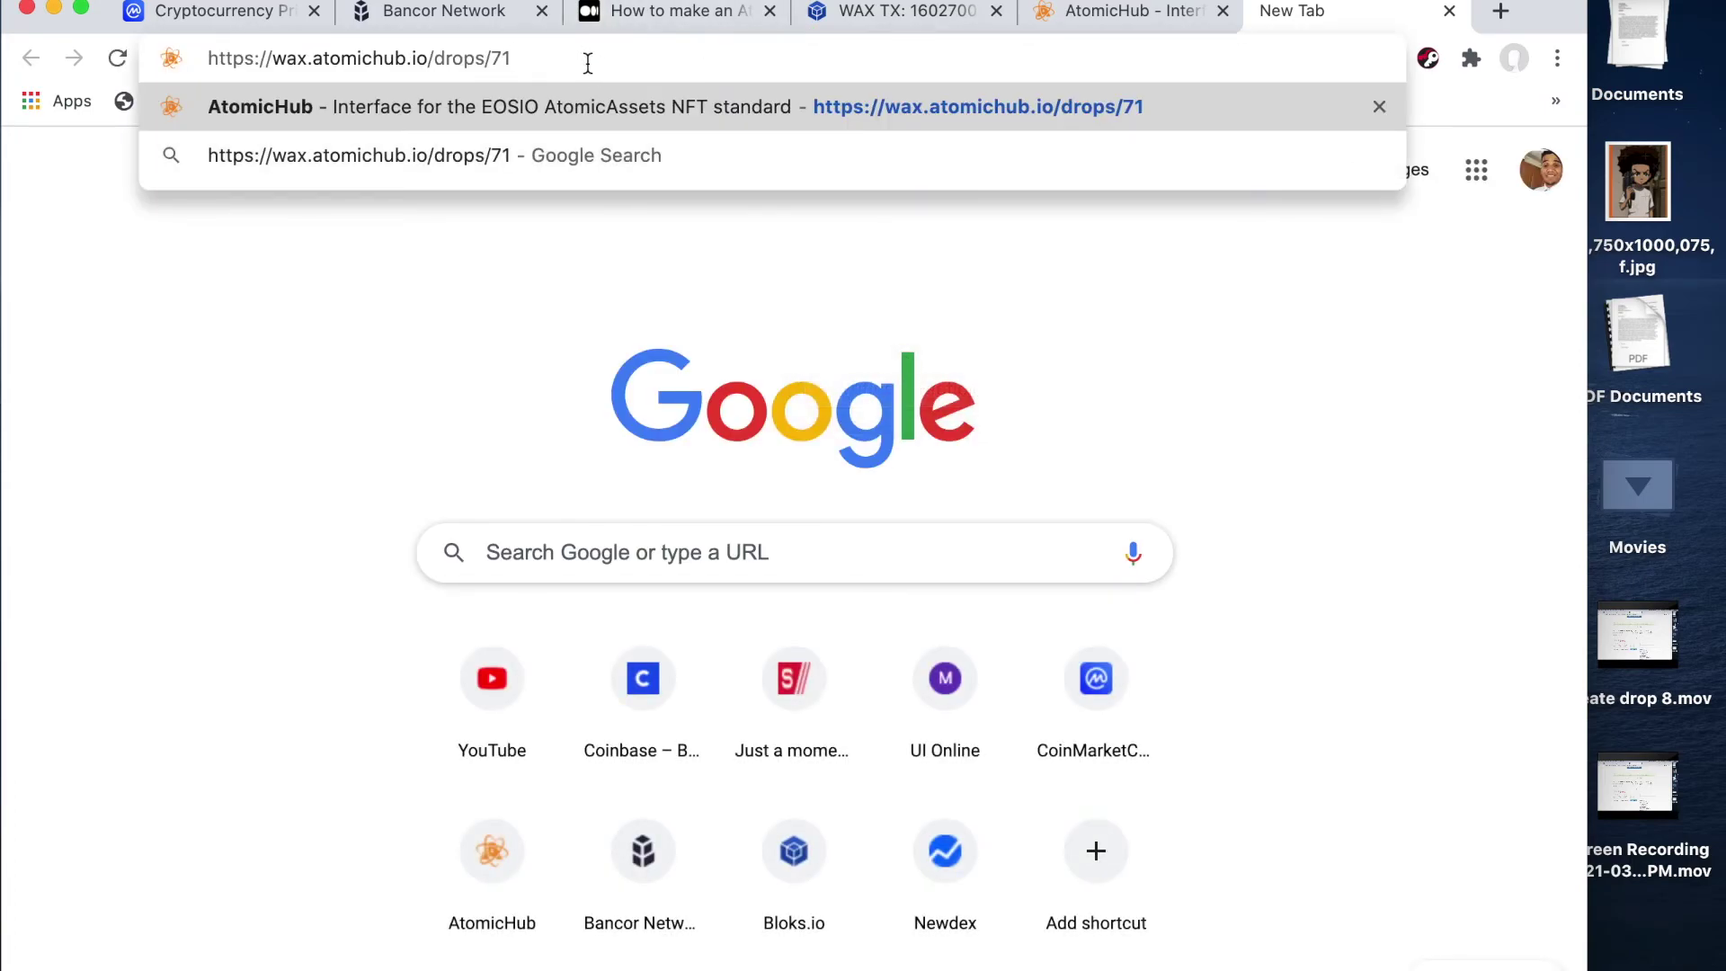
key("BackSpace")
key("BackSpace")
type("6341")
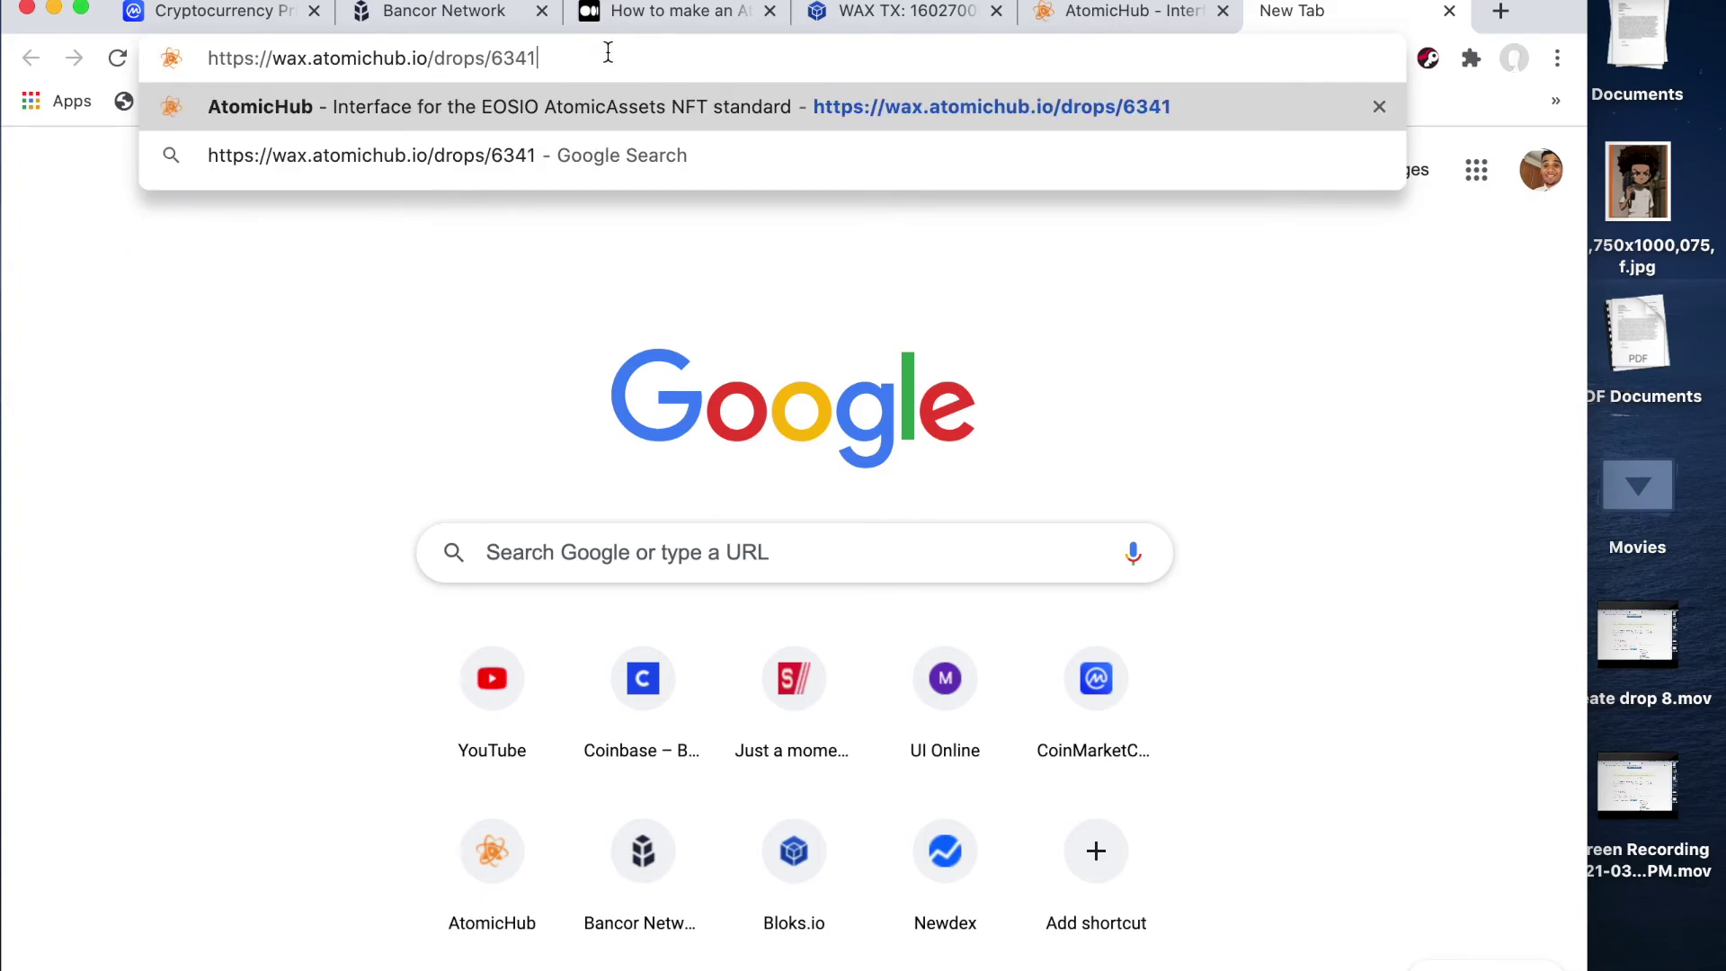
key("Return")
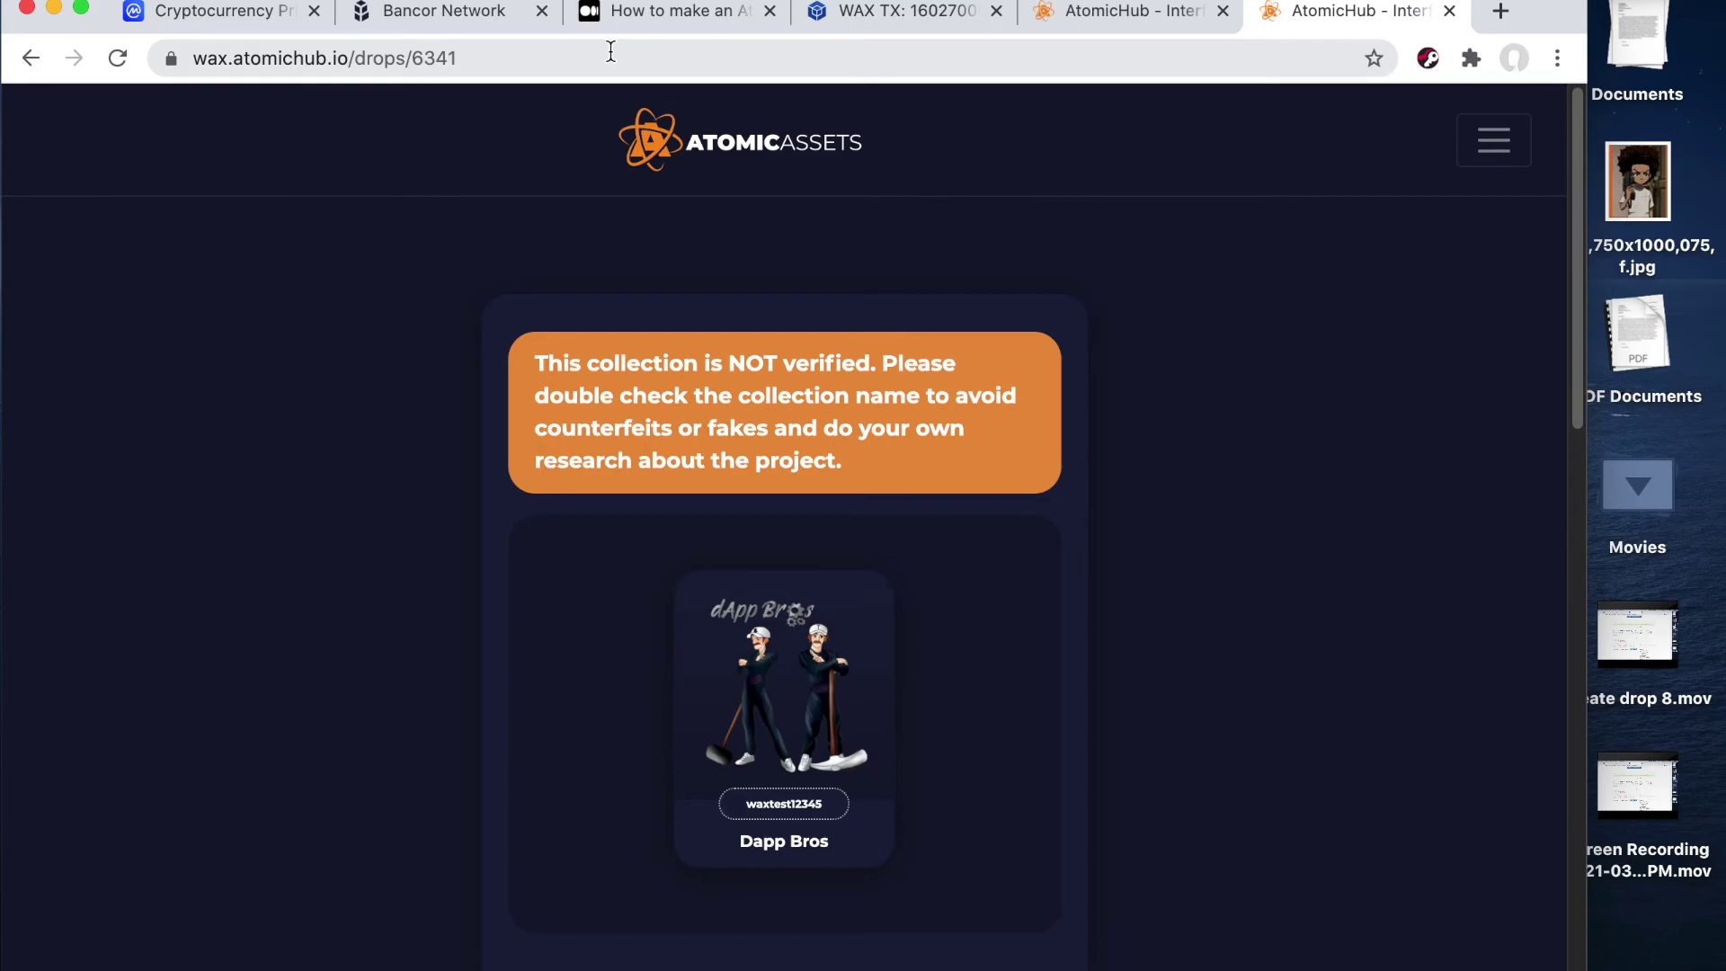
scroll(934, 707, "down", 3)
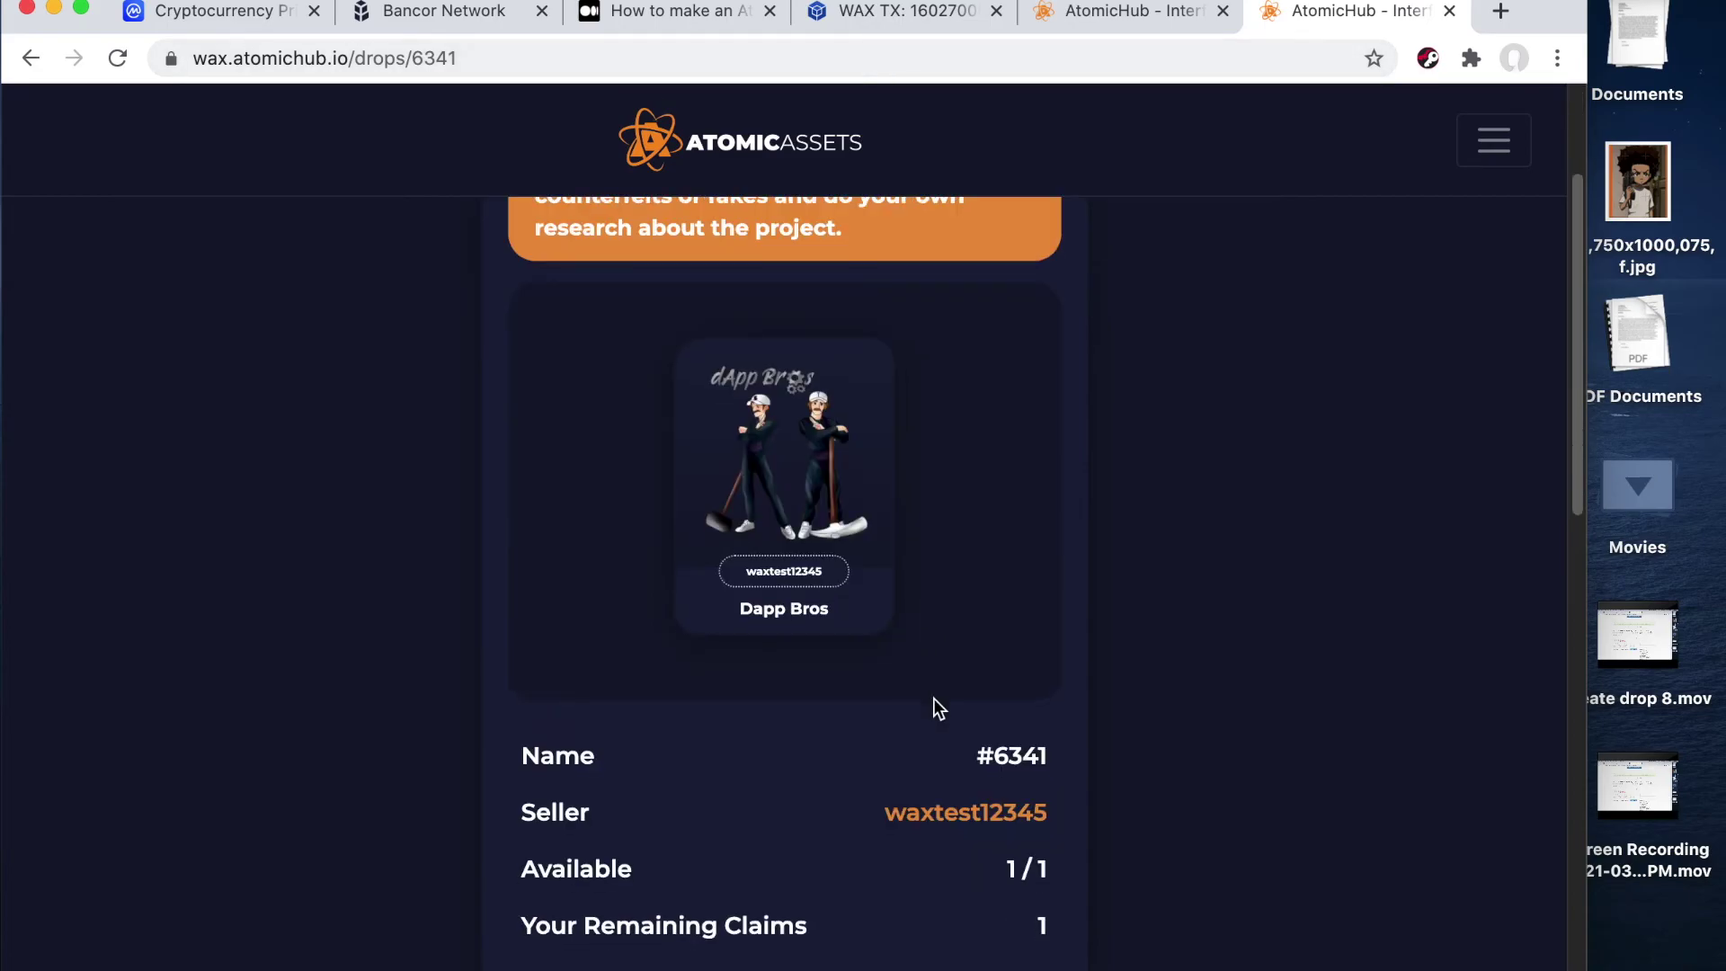
scroll(933, 708, "up", 2)
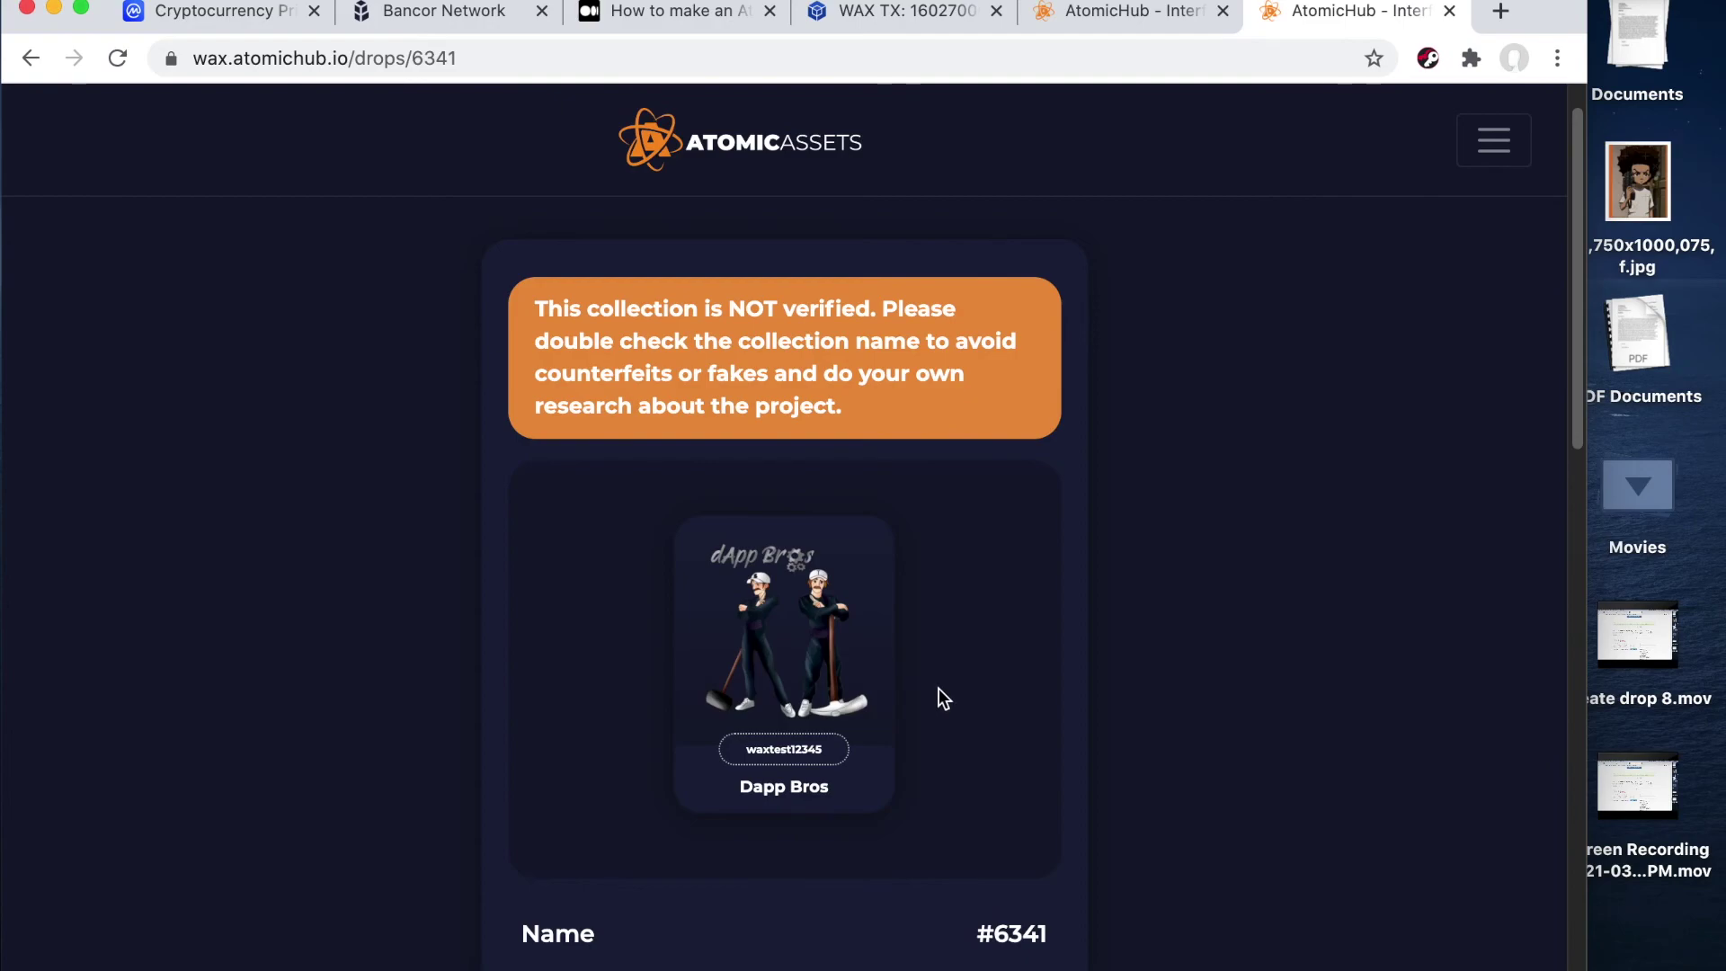
scroll(938, 697, "down", 1)
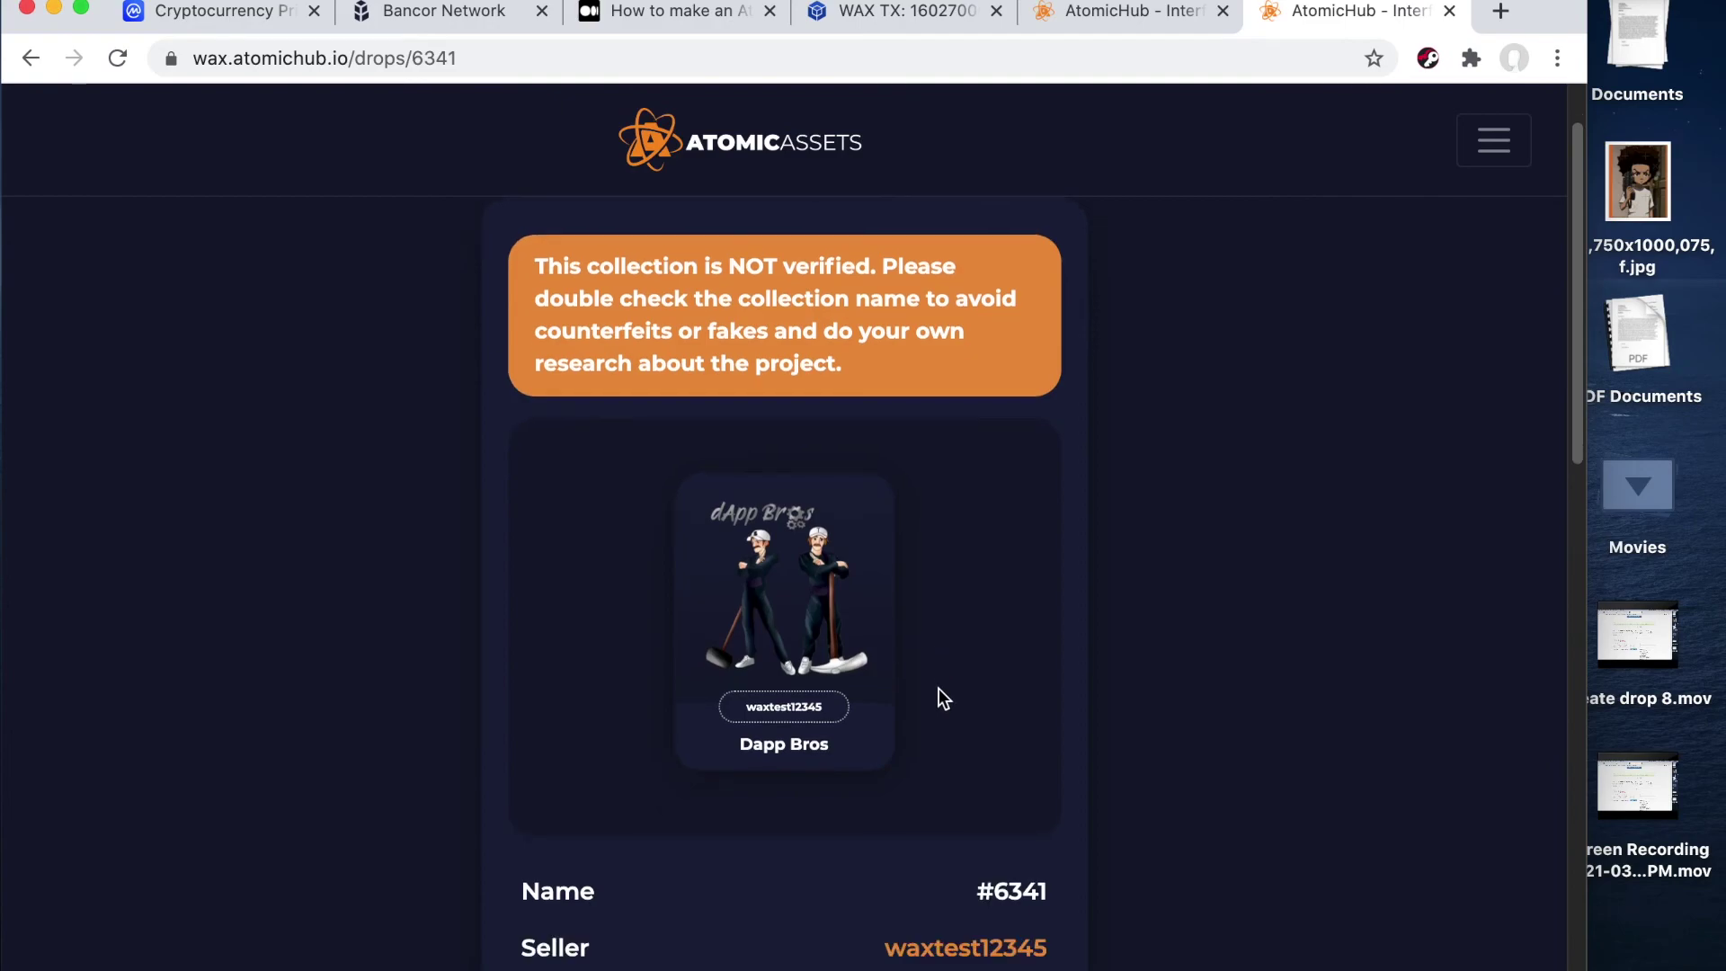
scroll(939, 690, "down", 5)
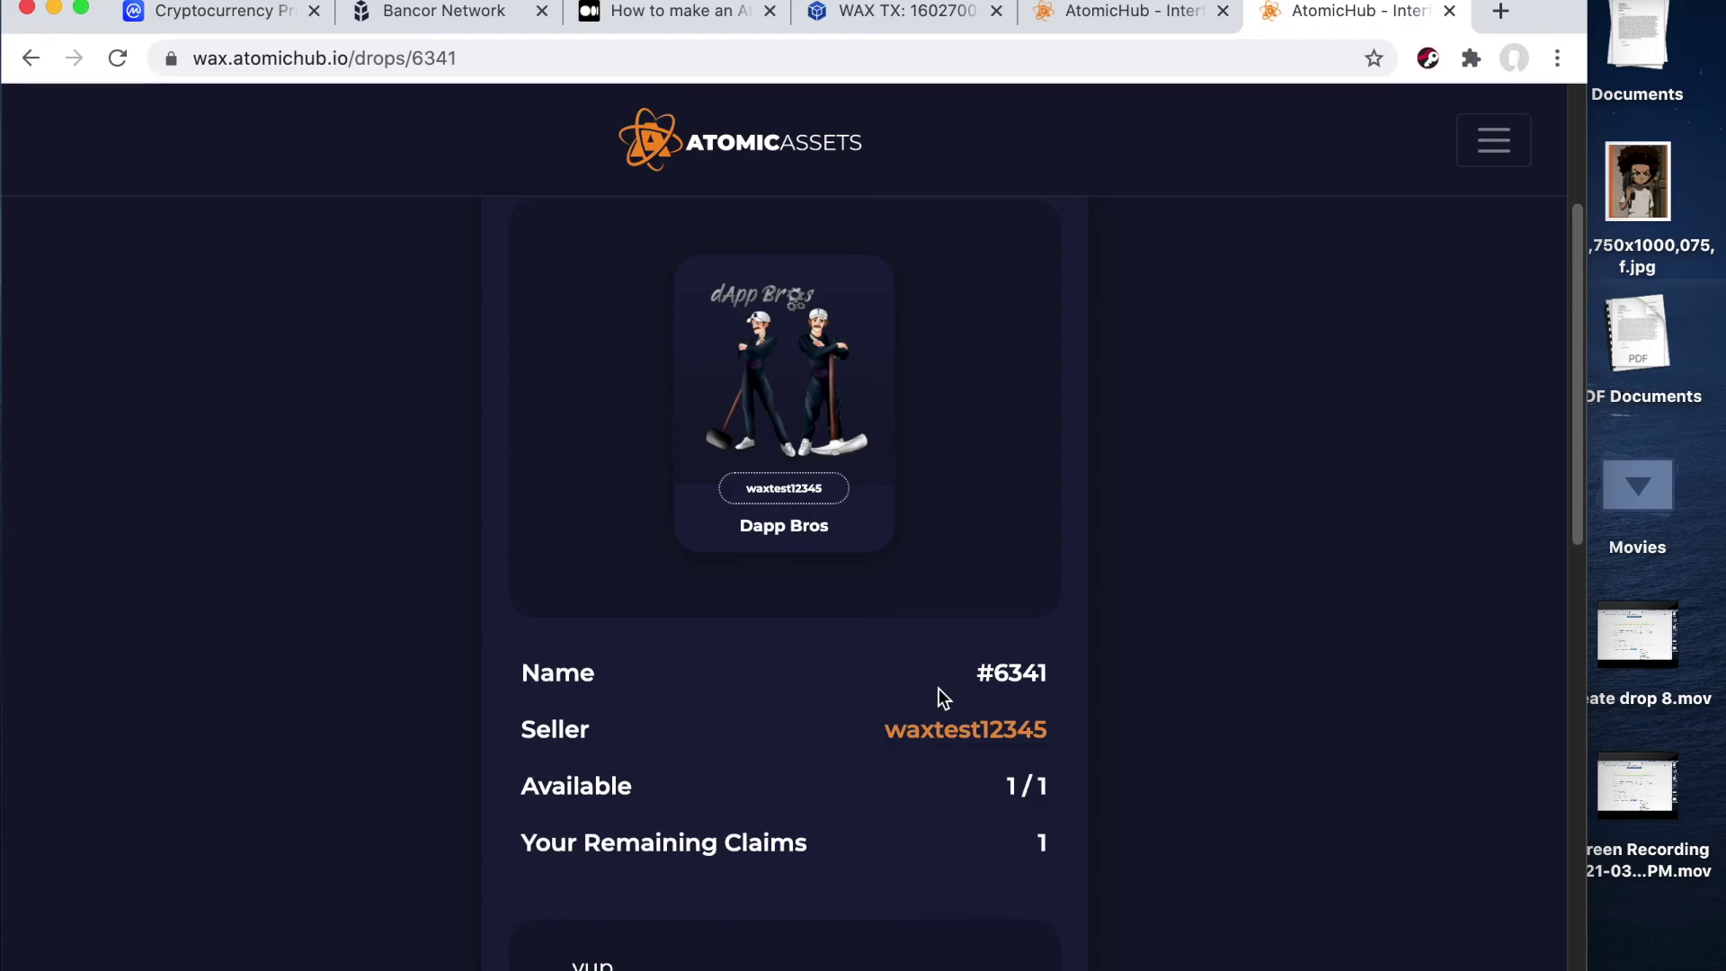
scroll(941, 691, "down", 3)
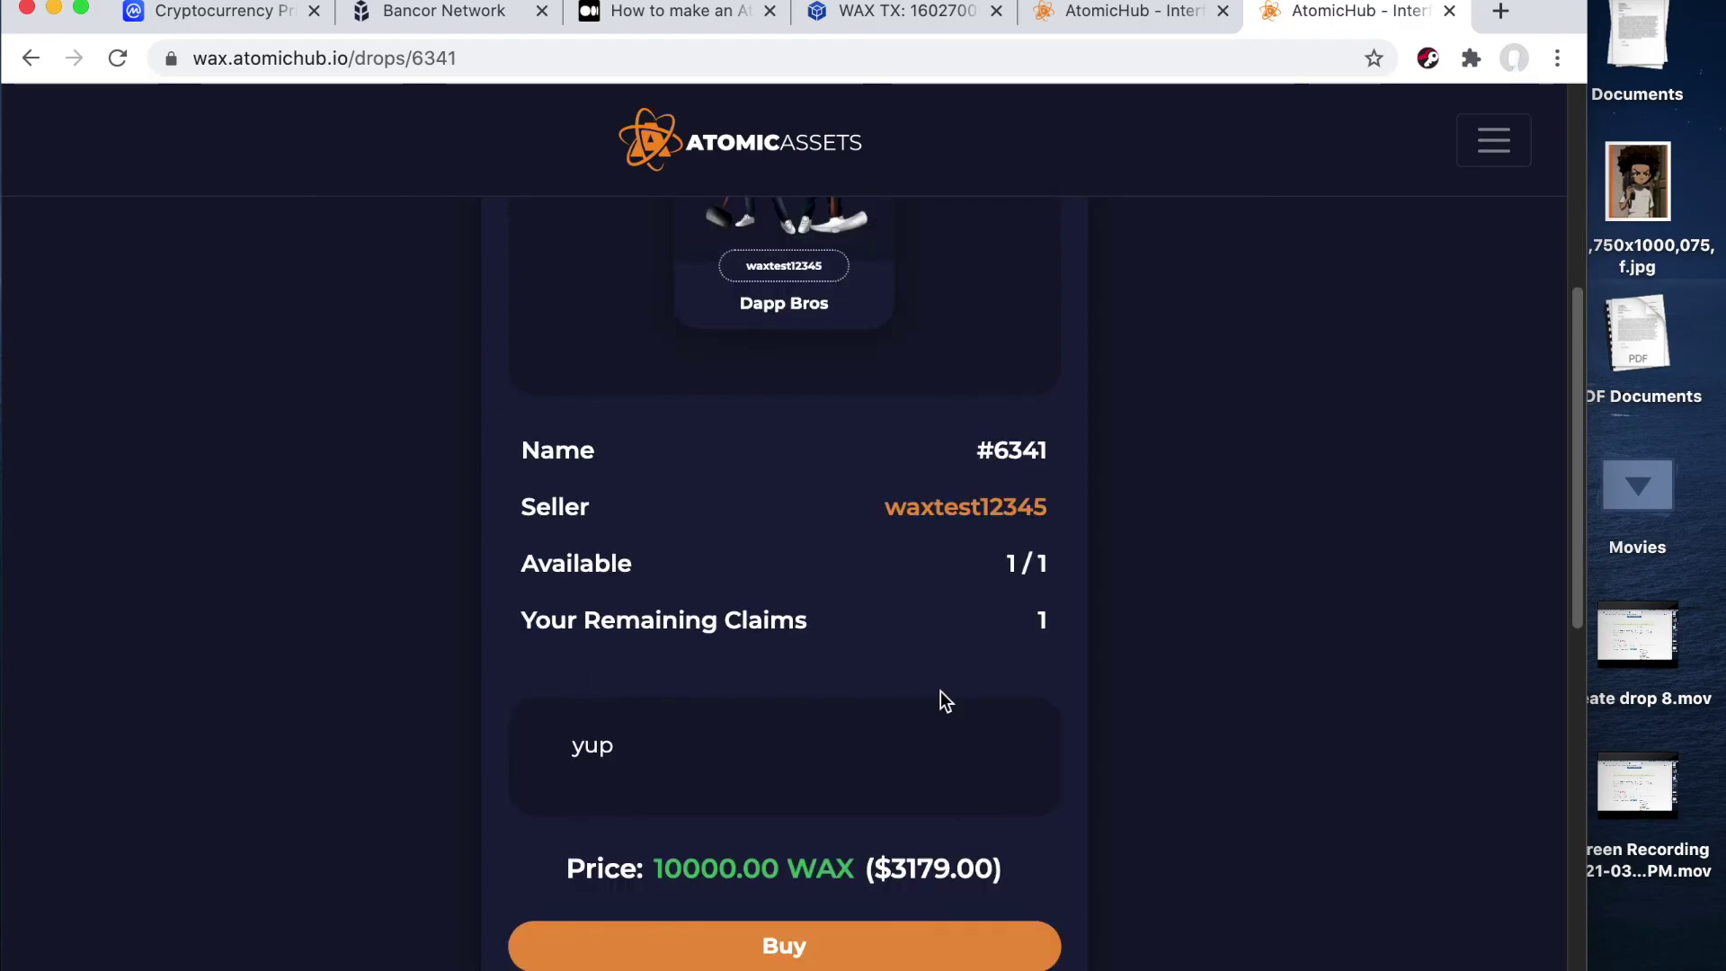
scroll(940, 690, "down", 5)
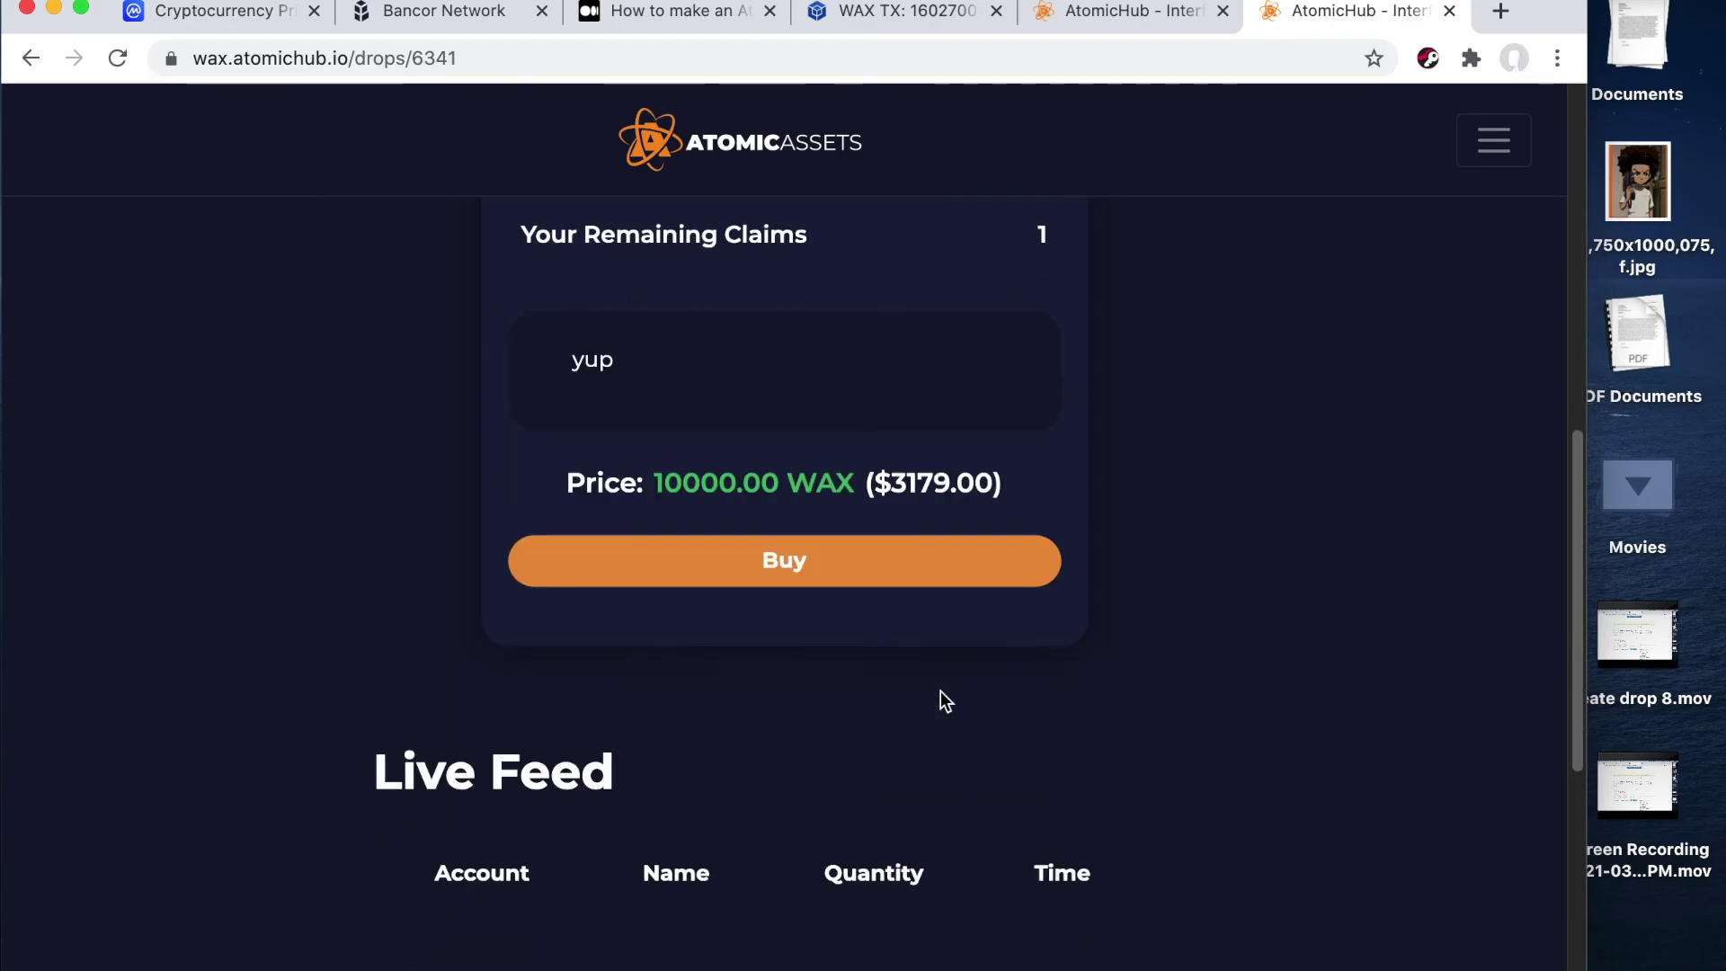
scroll(940, 701, "down", 2)
scroll(940, 700, "up", 3)
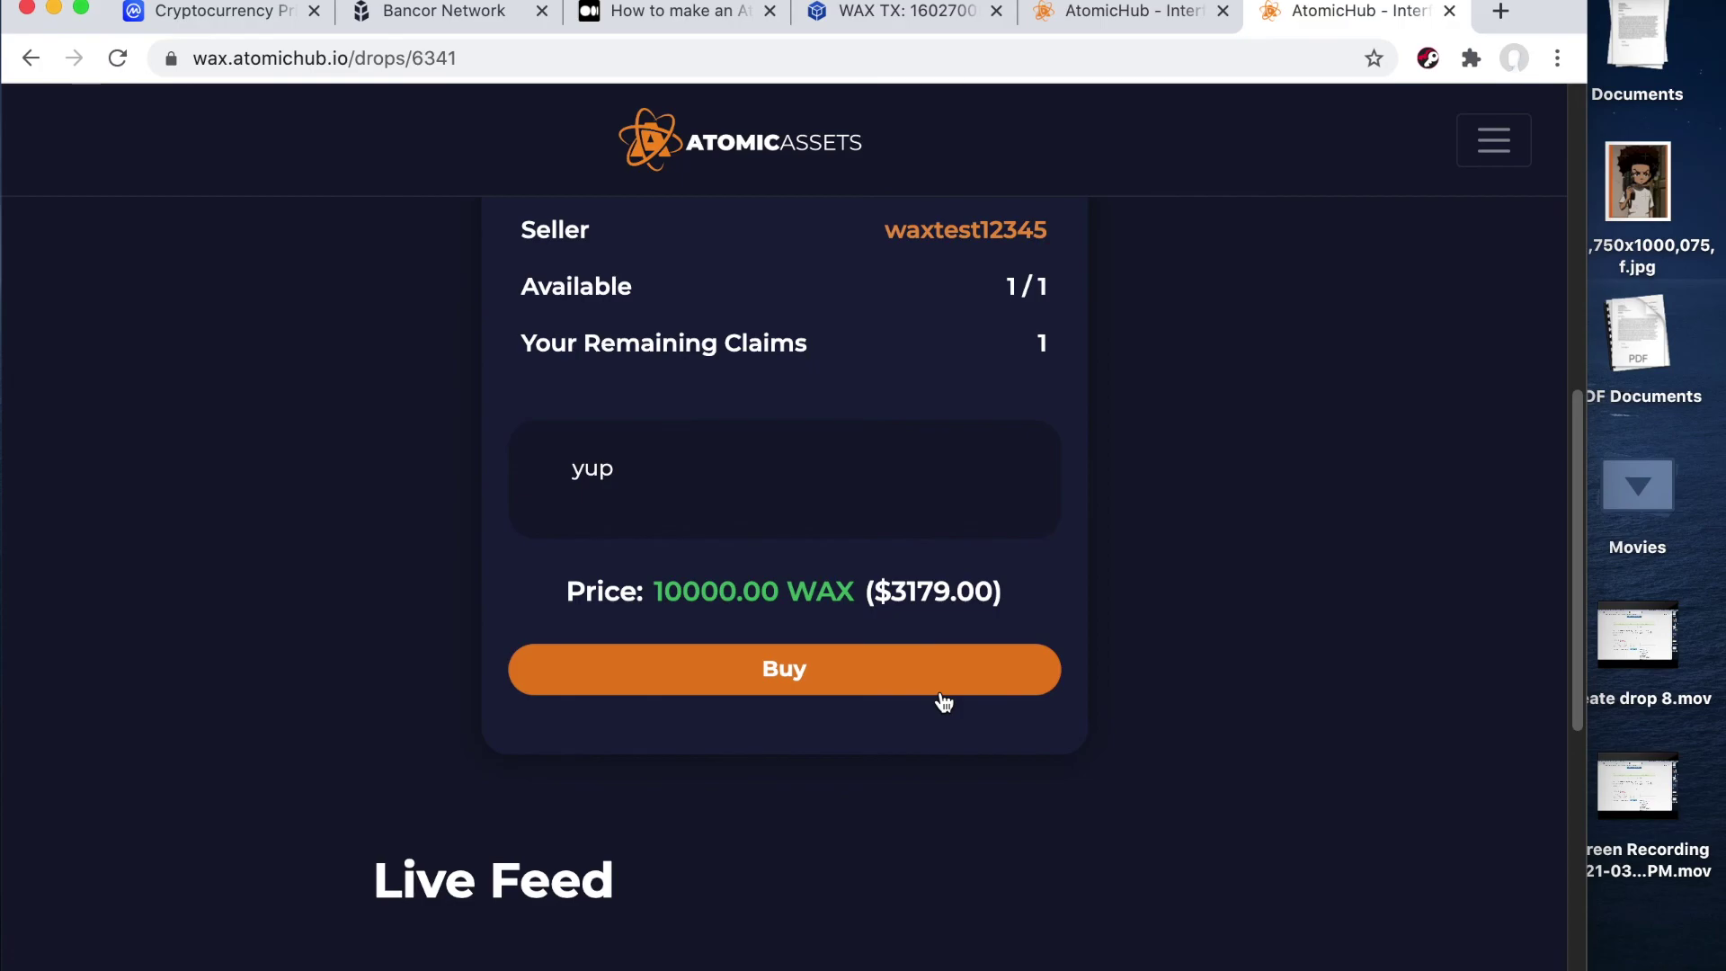
scroll(942, 697, "up", 5)
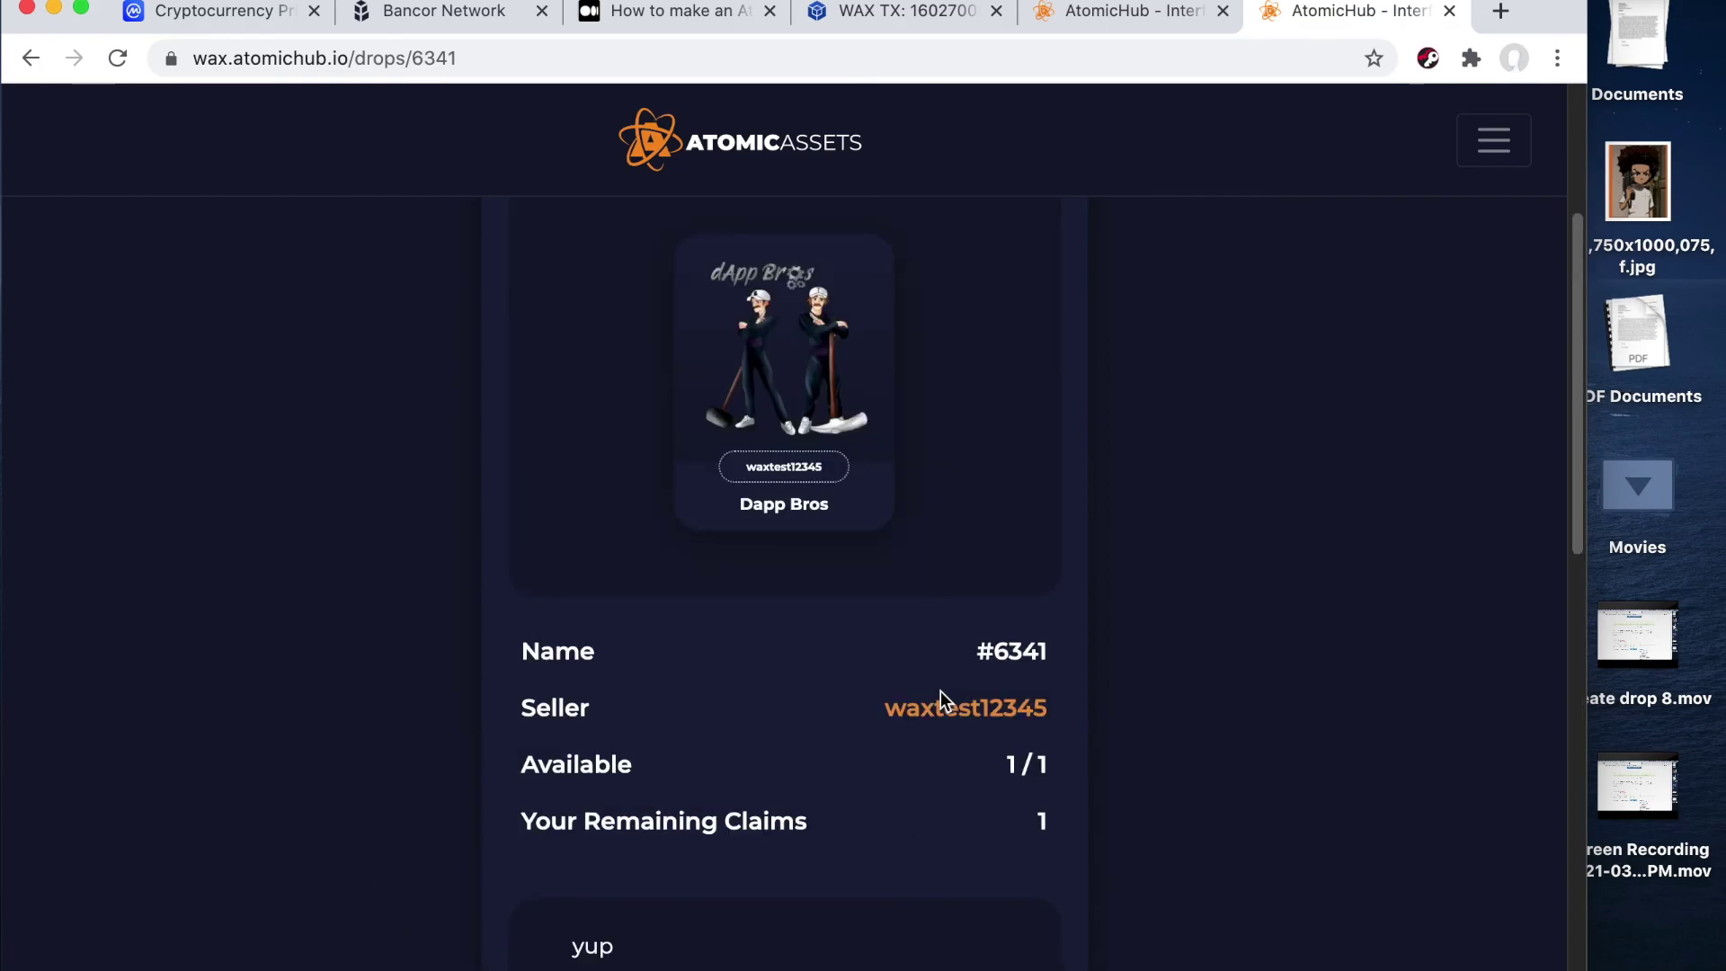